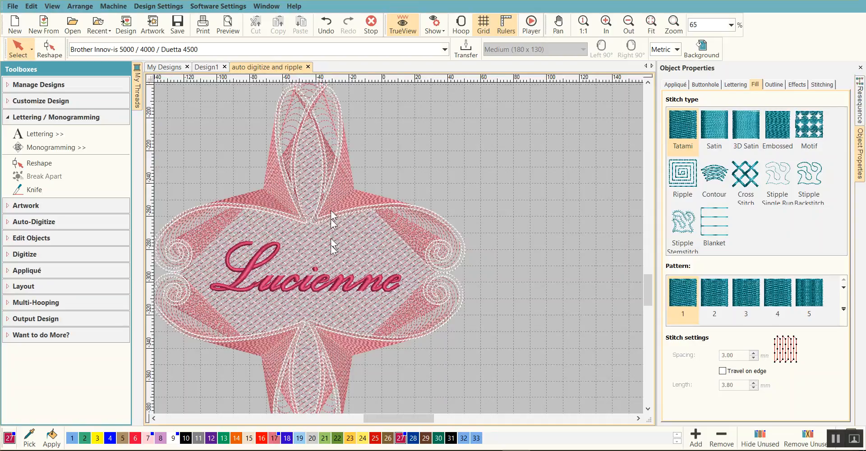
Insert the bitmap artwork Decorative Lilies - 005.bmp from the desktop folder and hide the design grid
left_click_drag(383, 419, 385, 418)
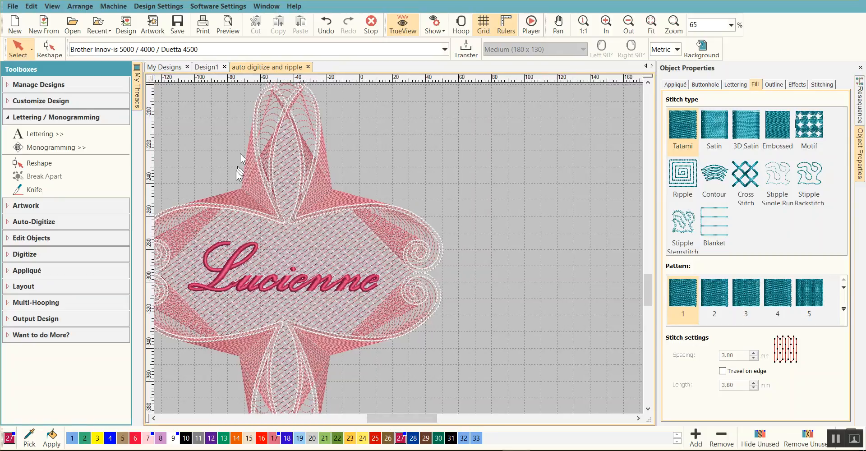
left_click(9, 118)
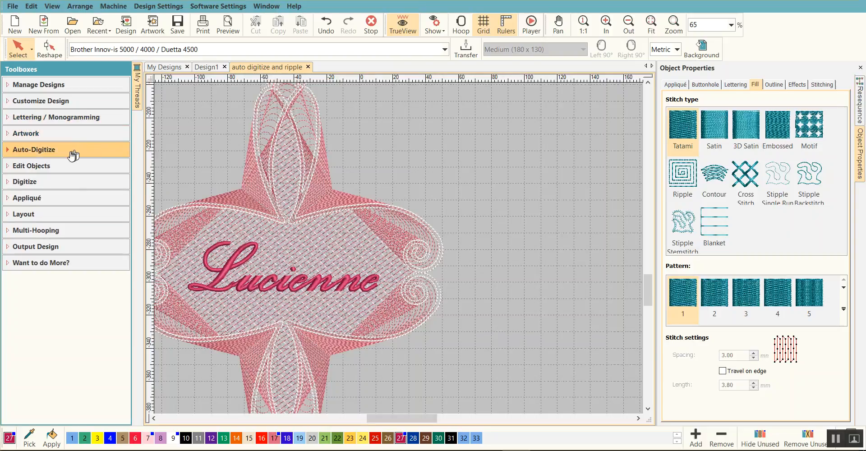
left_click(32, 152)
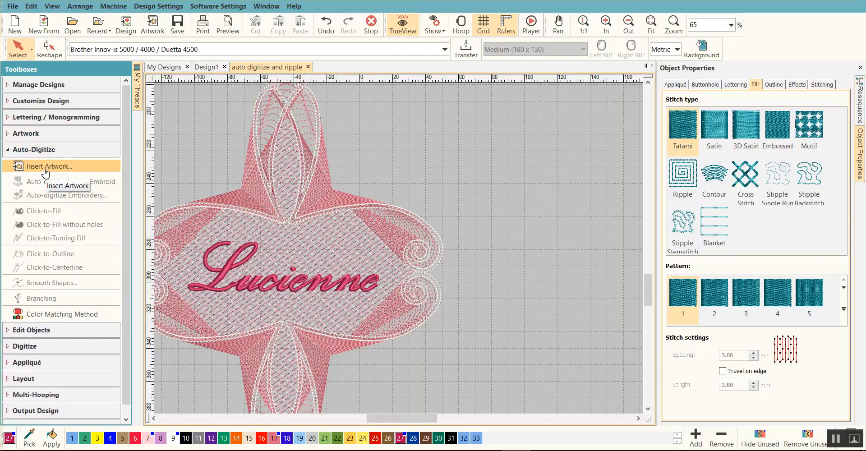
left_click(45, 171)
left_click_drag(276, 214, 276, 215)
left_click(168, 153)
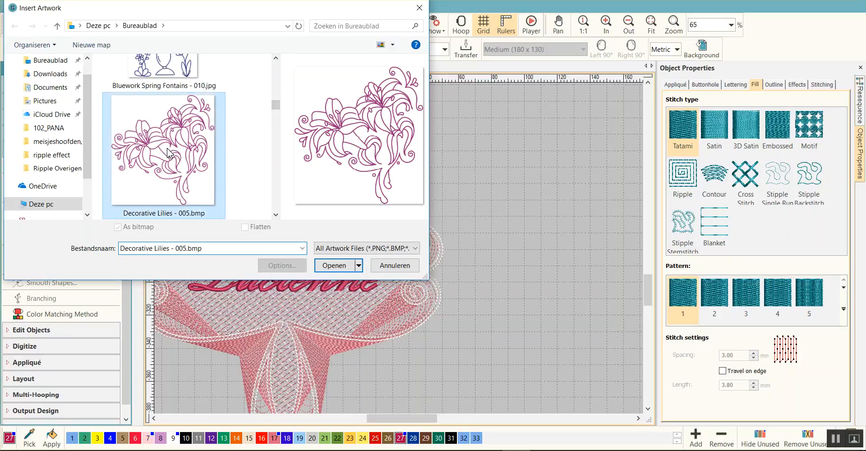
left_click(335, 265)
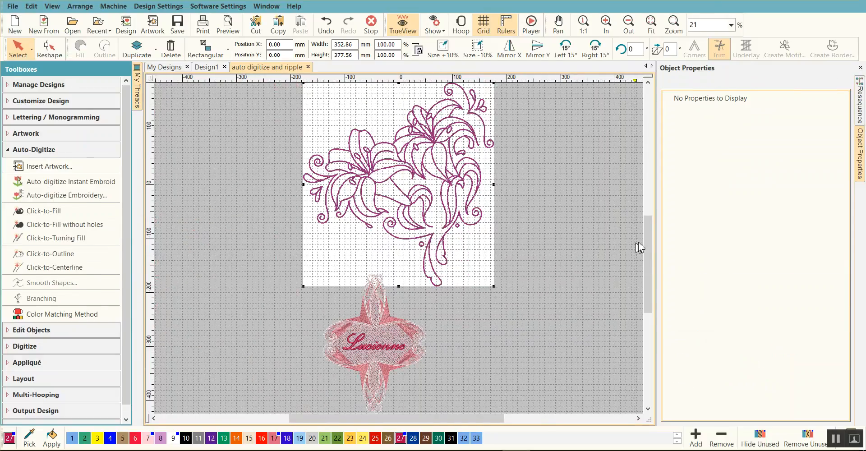
left_click_drag(648, 233, 649, 217)
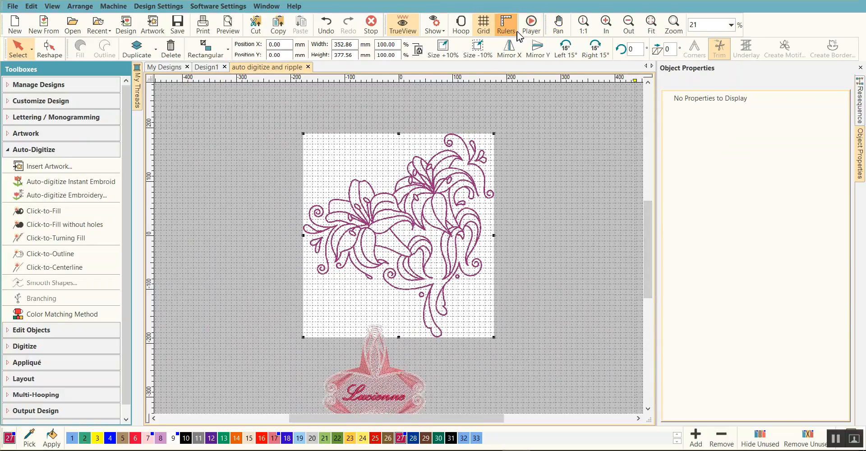
left_click(491, 31)
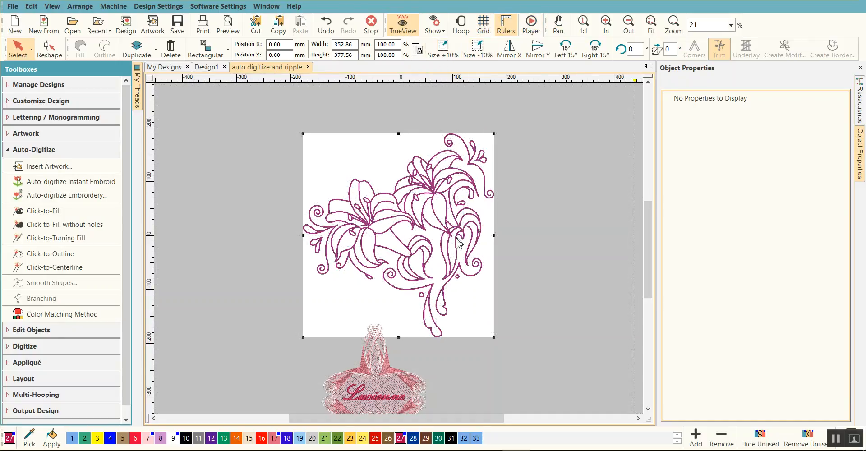
Start Click-to-Fill on the lily artwork and prepare the bitmap with cartoon processing, raised until the outlines turn solid black
scroll(438, 272, "up", 3)
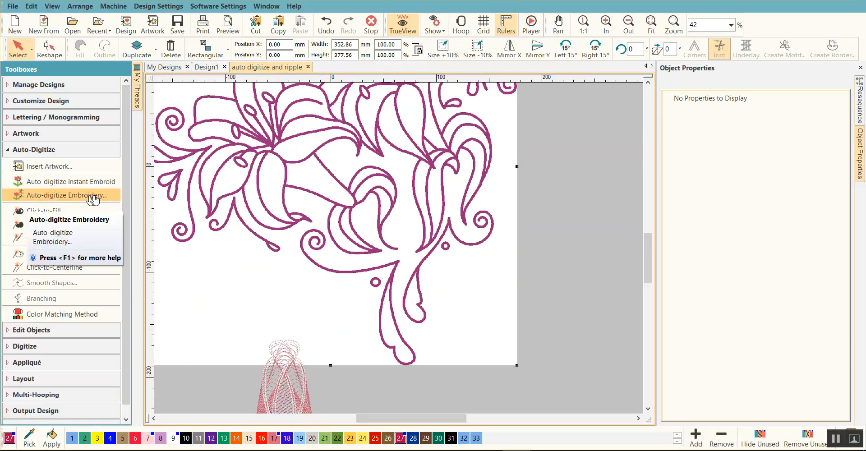
left_click(43, 212)
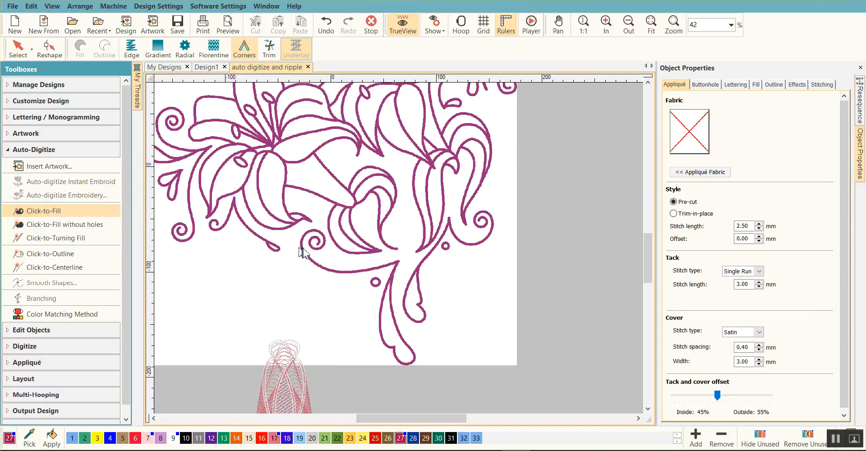
left_click(336, 252)
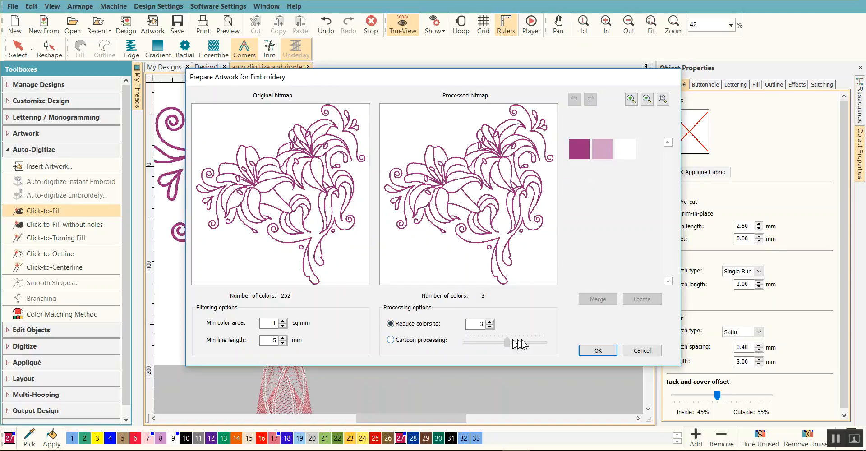
left_click(391, 341)
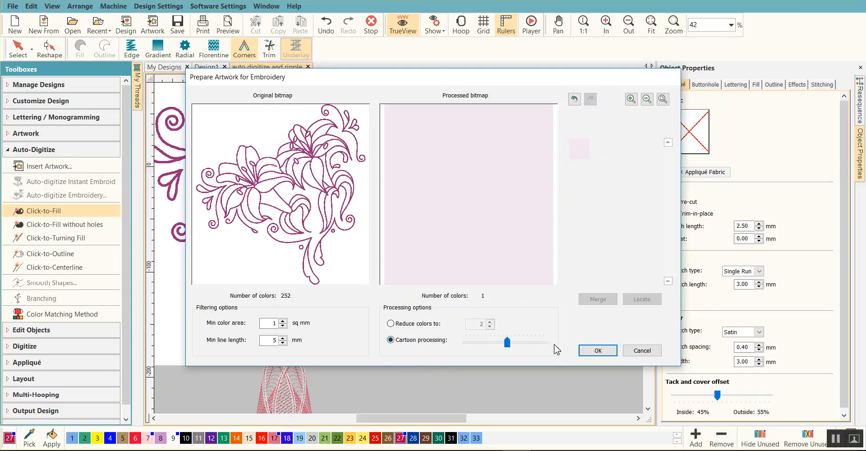
left_click(507, 343)
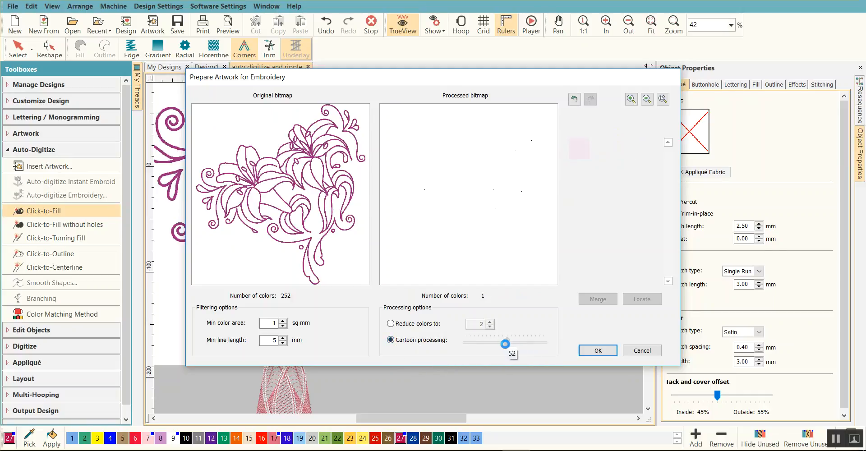
left_click_drag(505, 344, 530, 344)
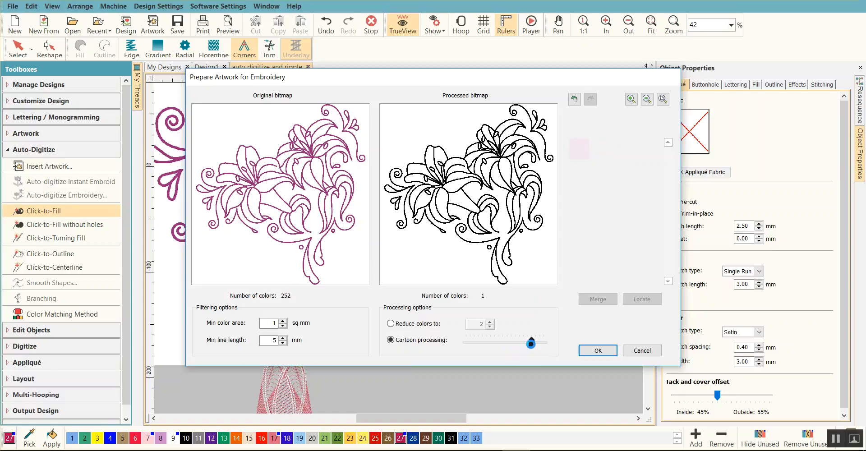
left_click(598, 351)
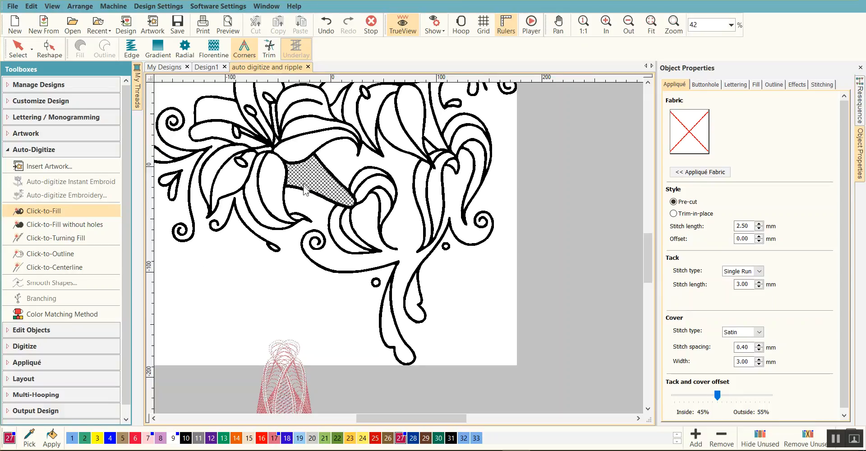
Choose thread colour 17 and Click-to-Fill the drooping petals and lower-left petals of the left lily
left_click(275, 439)
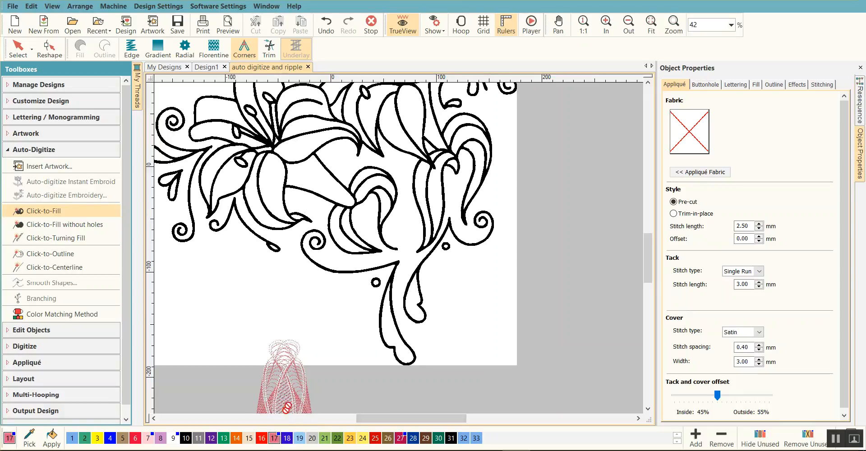
left_click(314, 179)
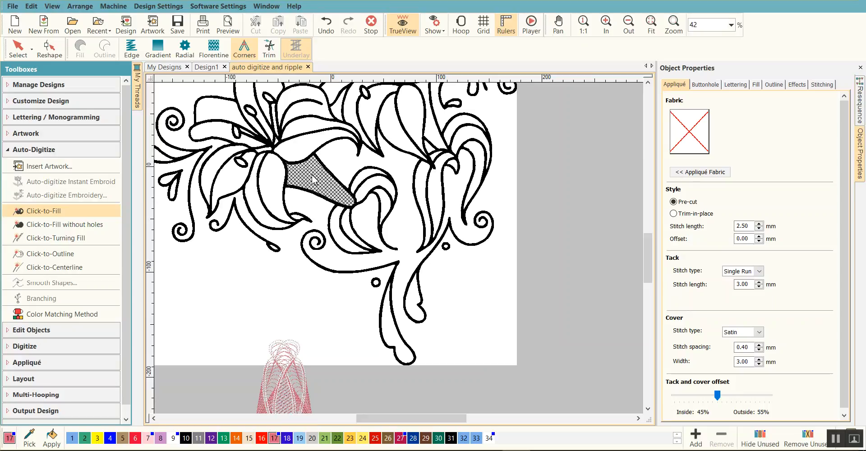
left_click(272, 174)
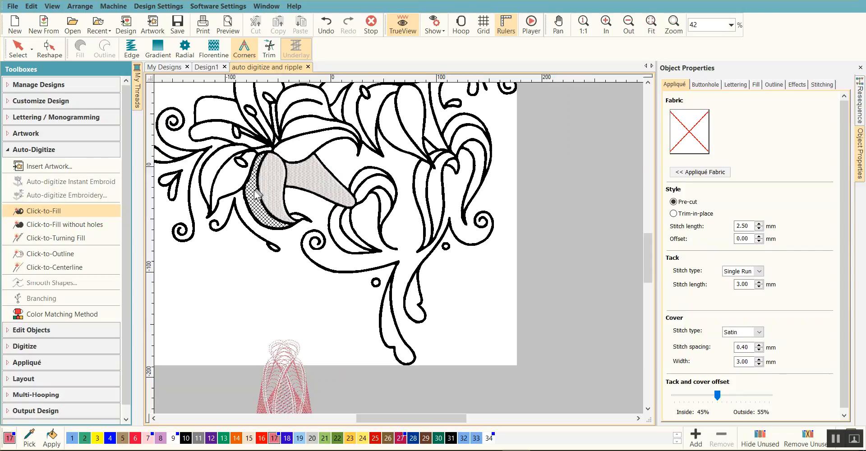
left_click(254, 199)
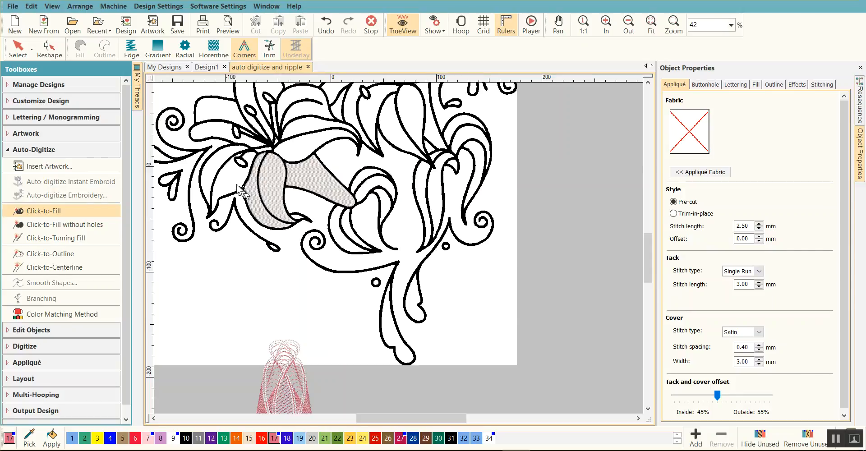
left_click(215, 171)
left_click(219, 135)
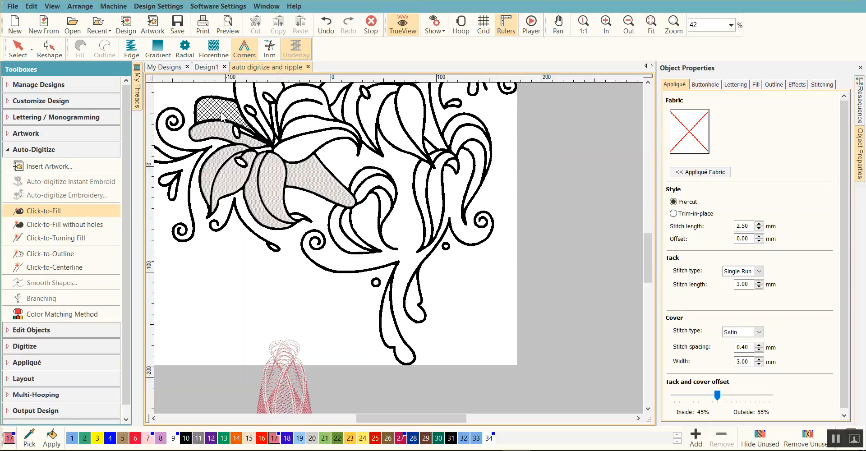
Click-to-Fill the left lily's remaining upper and right-hand petals and leave the fill tool
left_click(221, 117)
left_click(244, 97)
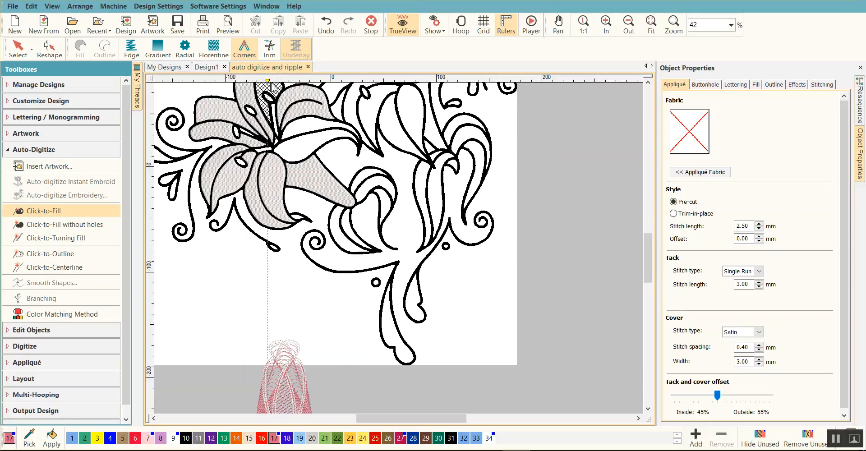
left_click(273, 89)
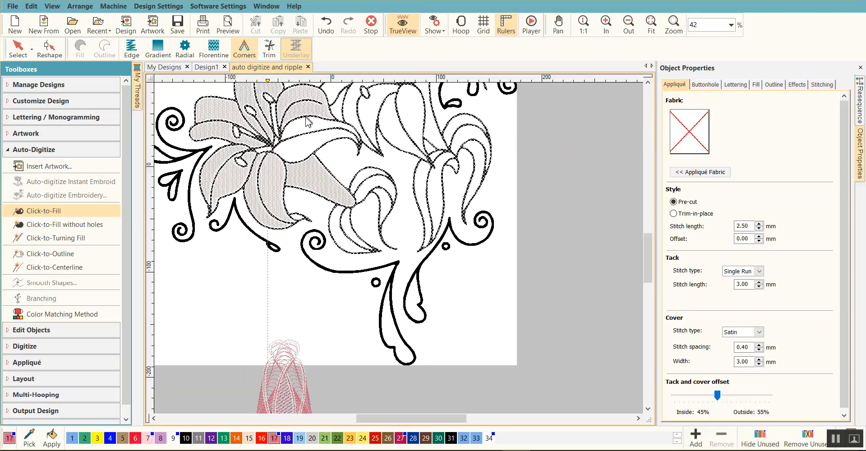
left_click(307, 151)
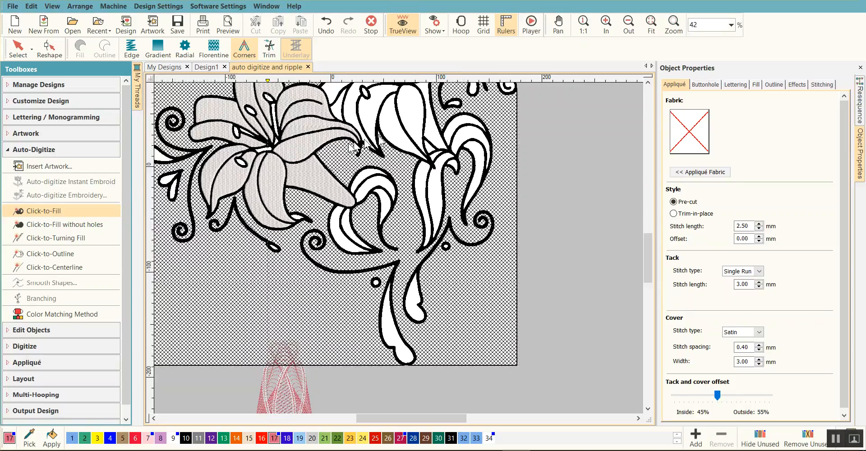
scroll(269, 134, "up", 1)
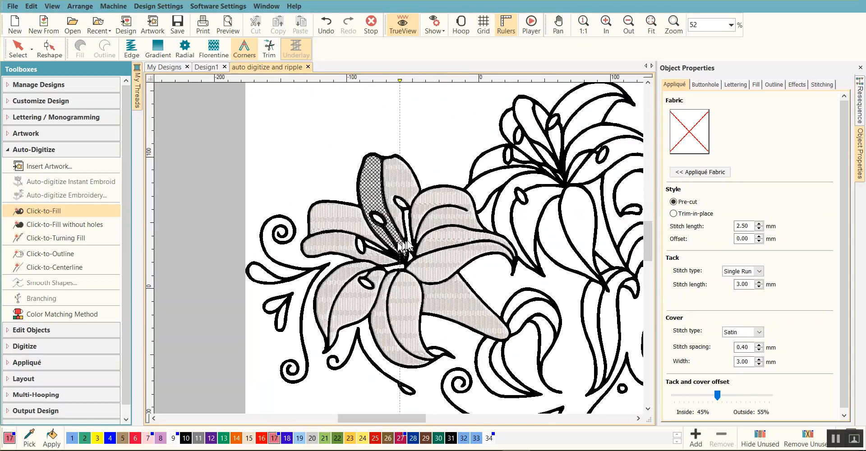
left_click(397, 216)
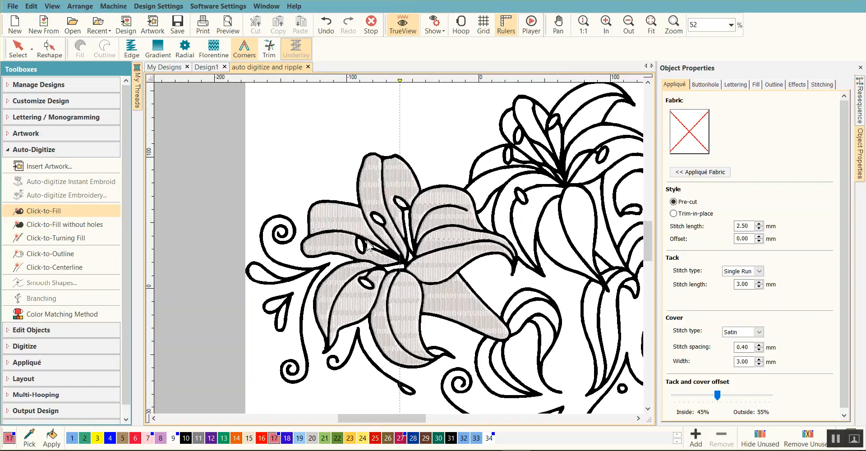
left_click(389, 288)
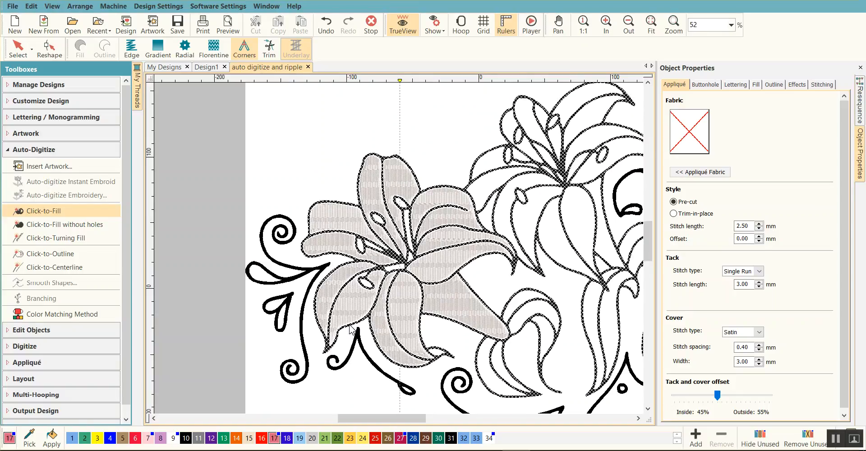
left_click(338, 336)
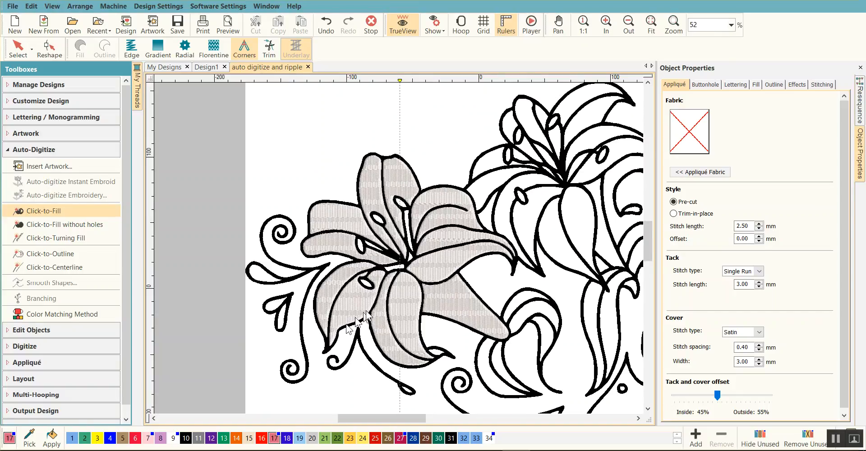
key("Escape")
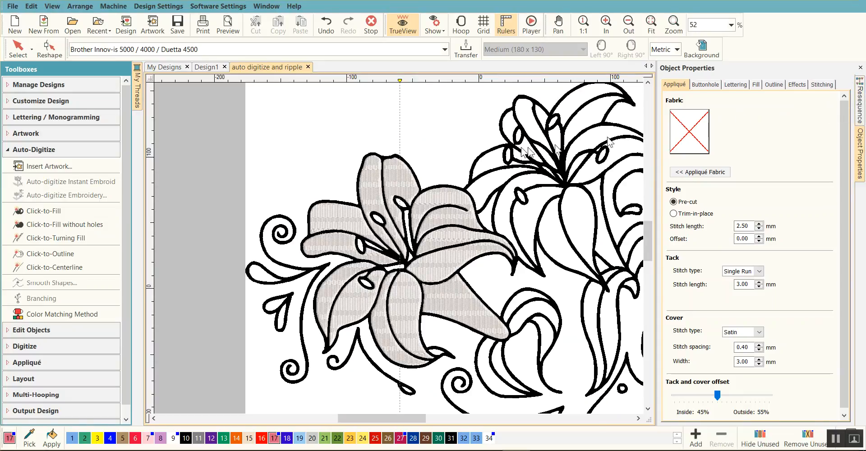
Recolour the right half of the left lily's top petal with thread 27 and the petal beside it with thread 21
left_click(394, 180)
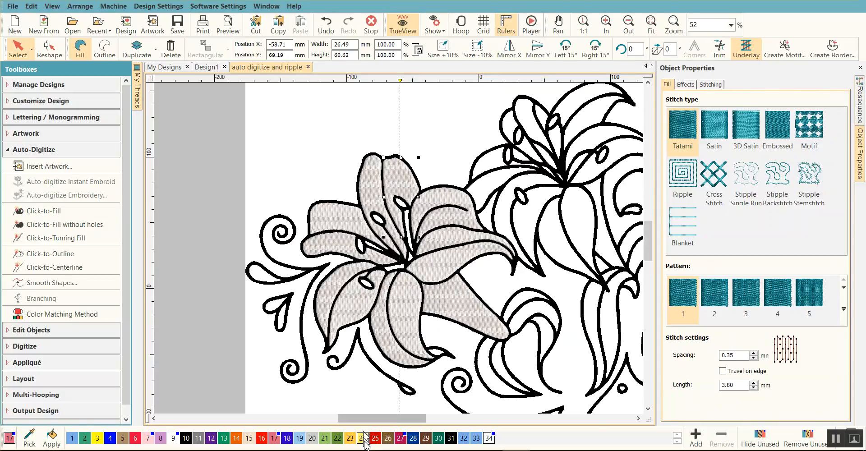
left_click(402, 440)
left_click(446, 216)
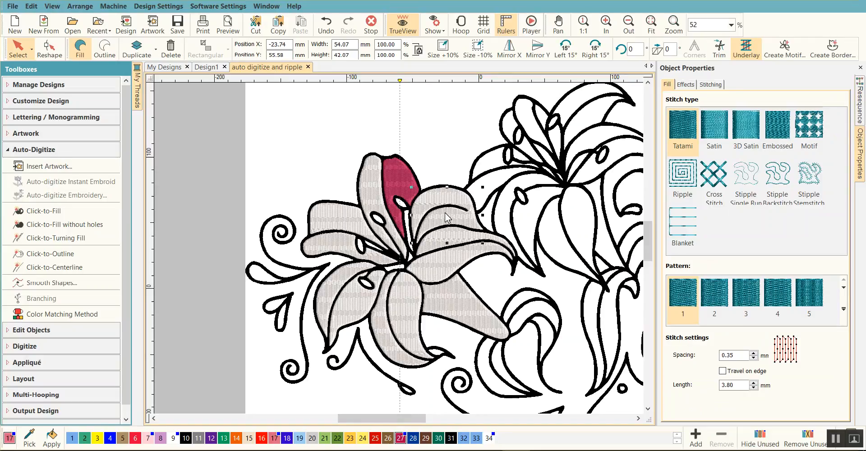
left_click(325, 438)
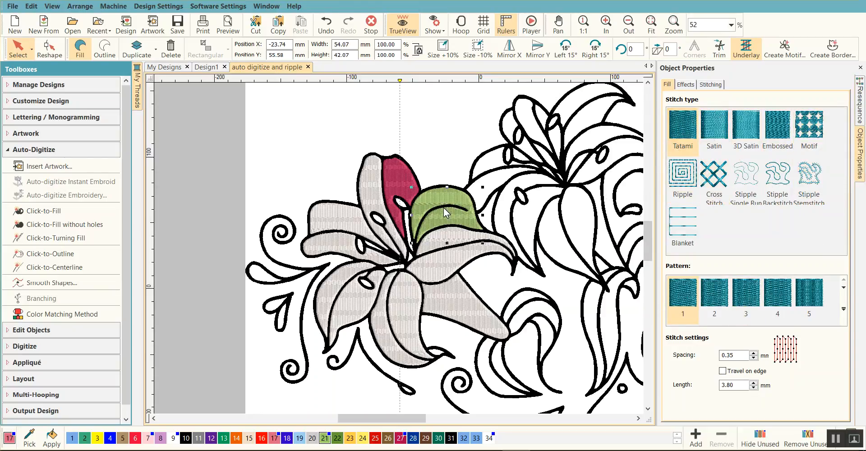
Apply the Florentine effect to the green petal's fill
left_click(684, 86)
left_click_drag(842, 158, 845, 251)
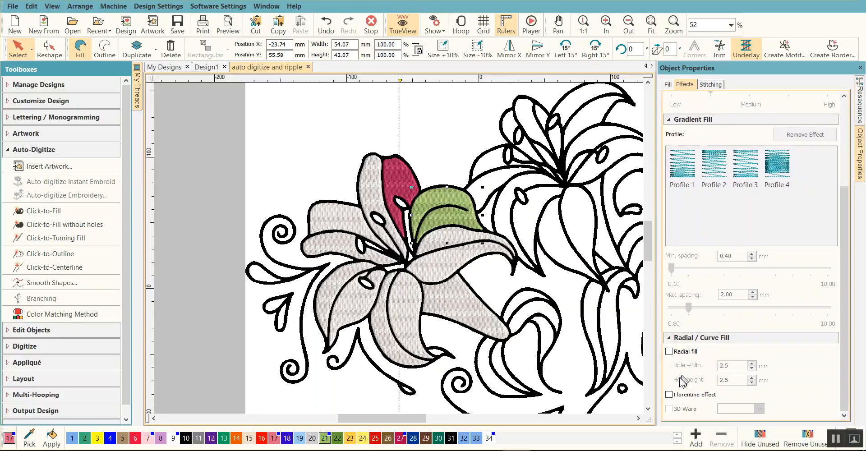
left_click(670, 395)
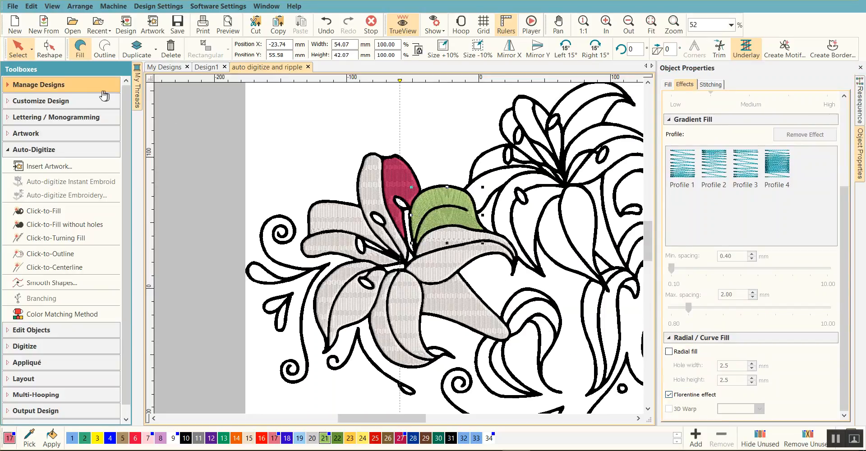
Reshape the green petal's Florentine stitch curve by moving its right end point down past the petal's lower-right corner
scroll(464, 221, "up", 1)
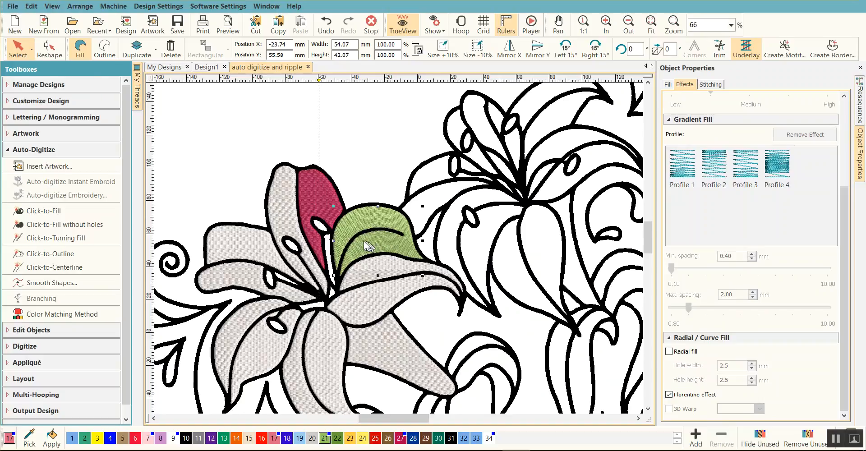
left_click(50, 49)
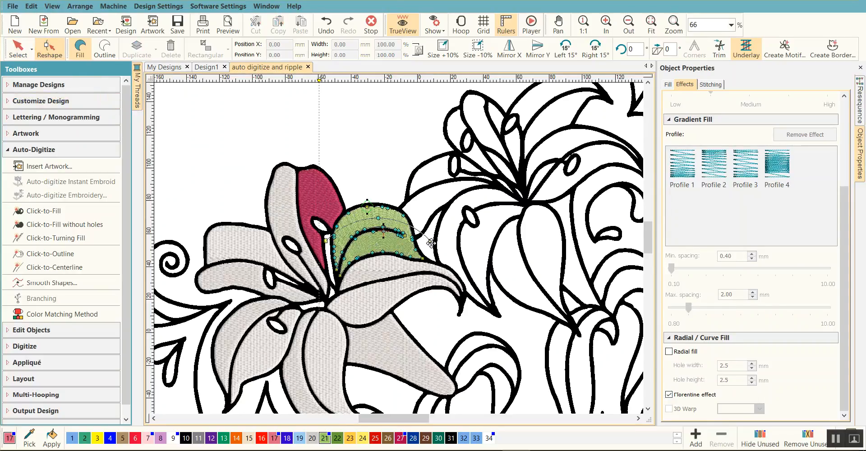
left_click_drag(431, 243, 431, 270)
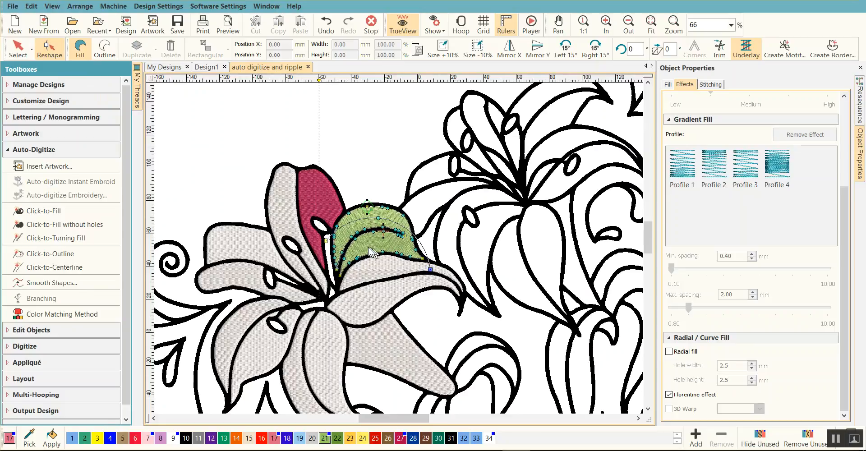
Reshape the green petal's Florentine curve by raising its left end to the petal's upper-left corner and arching it over the top edge
left_click_drag(326, 240, 322, 219)
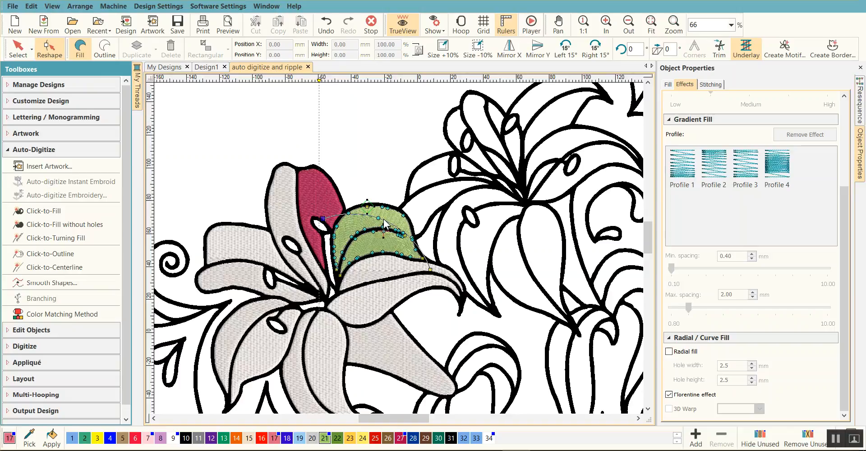
left_click_drag(377, 218, 408, 202)
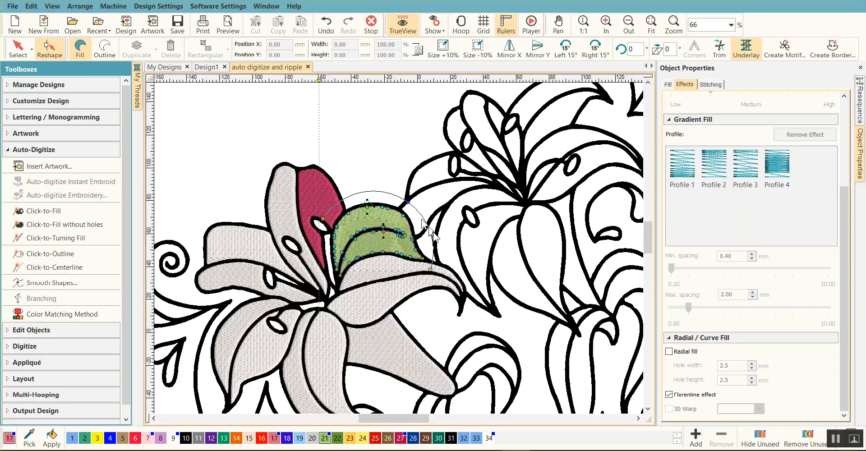
left_click_drag(429, 271, 395, 278)
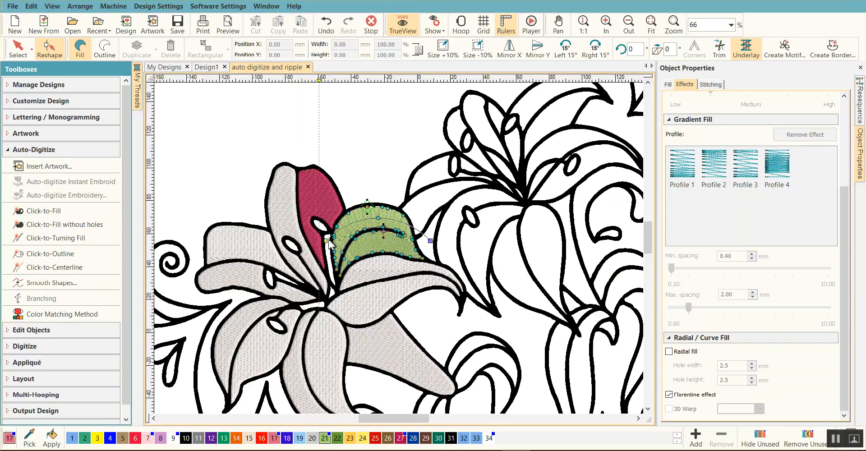
left_click_drag(328, 240, 394, 204)
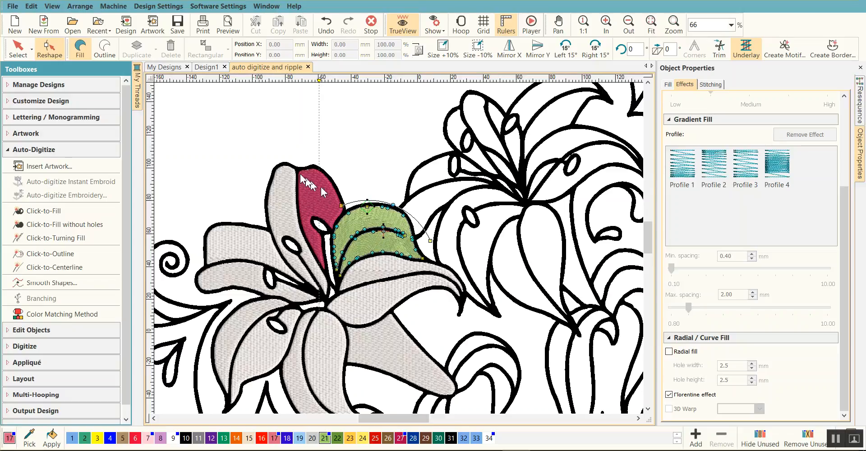
left_click(19, 49)
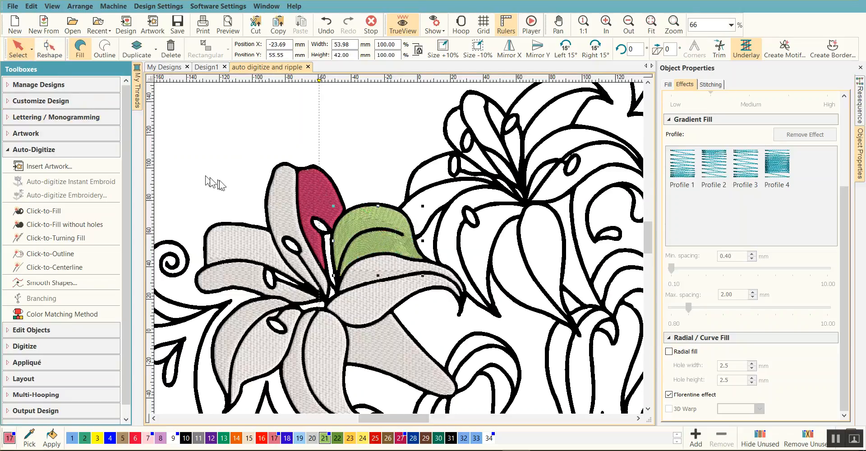
Apply the Florentine effect to the crimson petal and run its stitch curve from the upper part down to beside the stamen
left_click(302, 201)
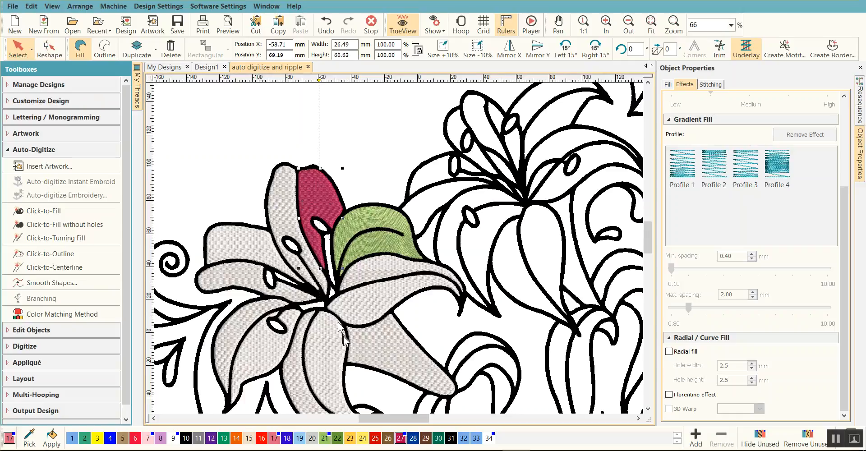
left_click(669, 396)
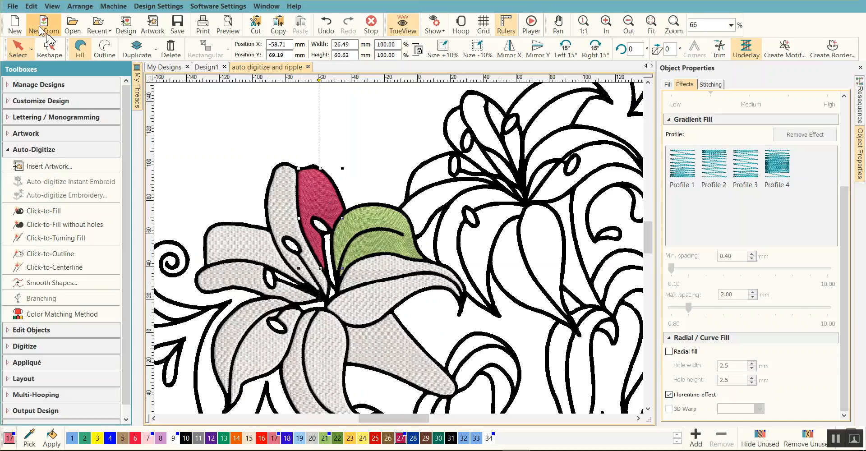
left_click(50, 49)
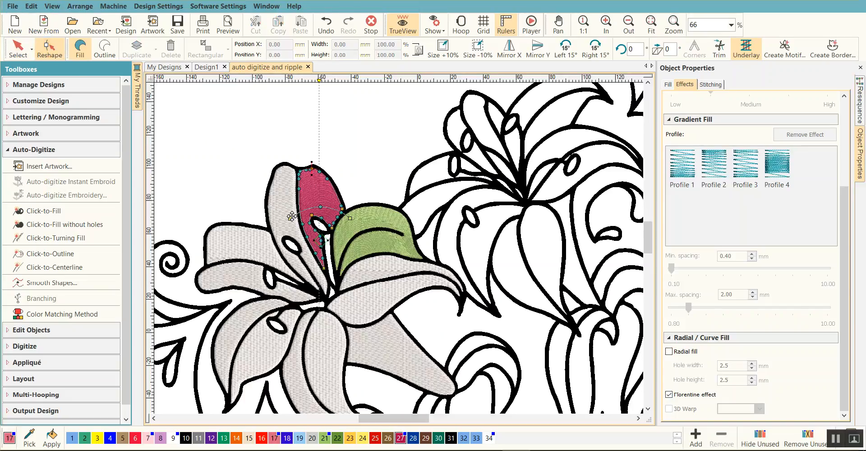
left_click_drag(292, 217, 310, 190)
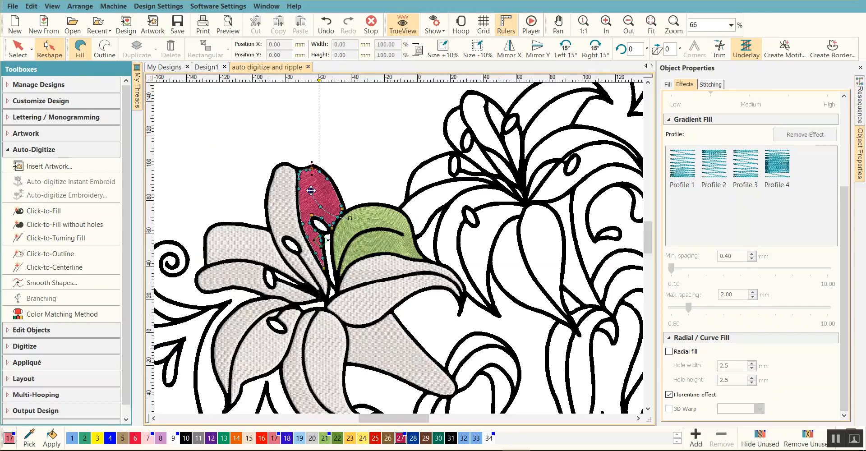
left_click_drag(351, 218, 326, 243)
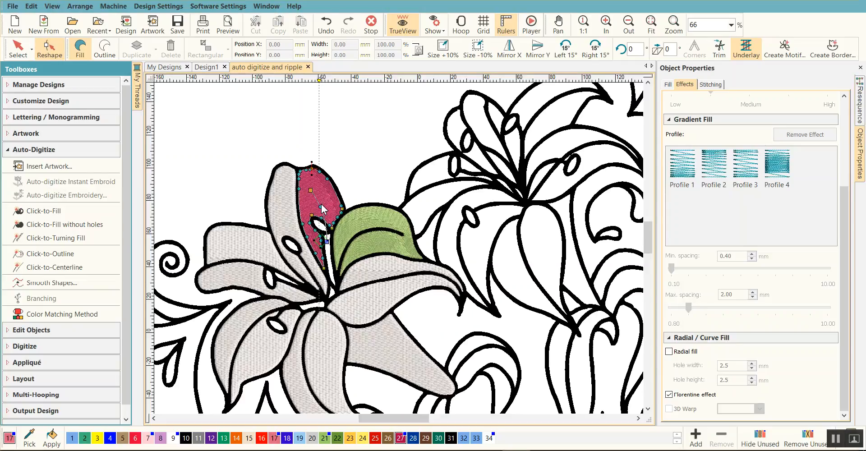
left_click_drag(321, 206, 324, 204)
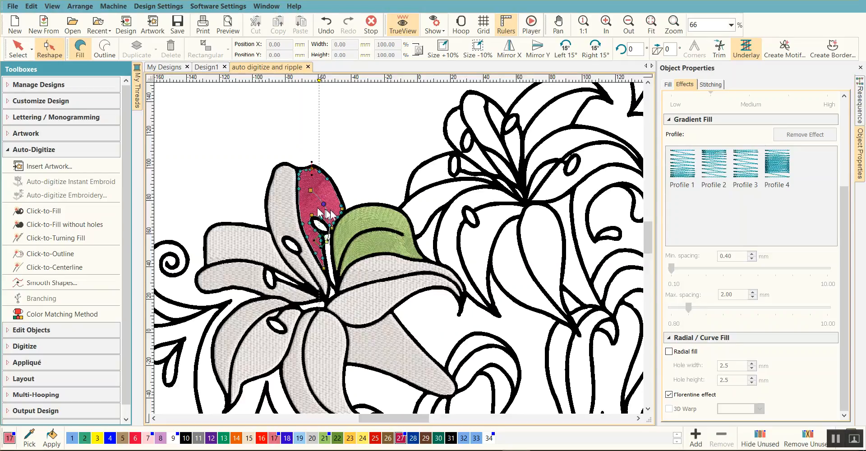
Set the crimson petal's Tatami fill spacing to 1.0 mm
left_click(668, 86)
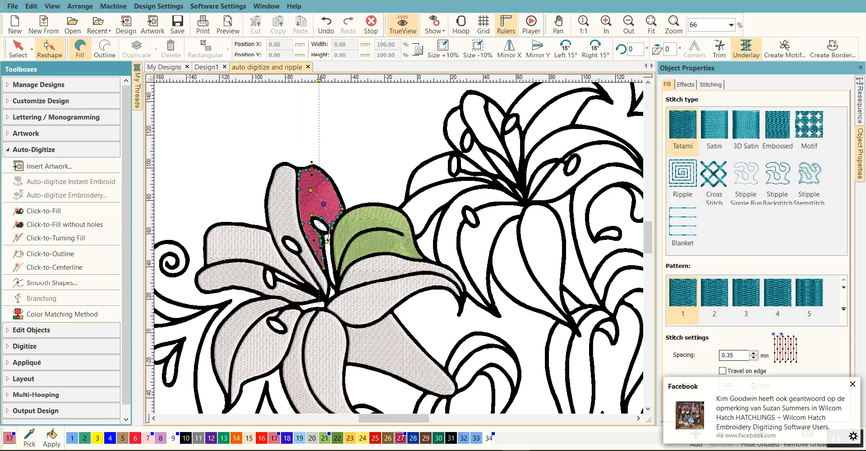
left_click_drag(736, 356, 718, 364)
type("1.0")
key("Return")
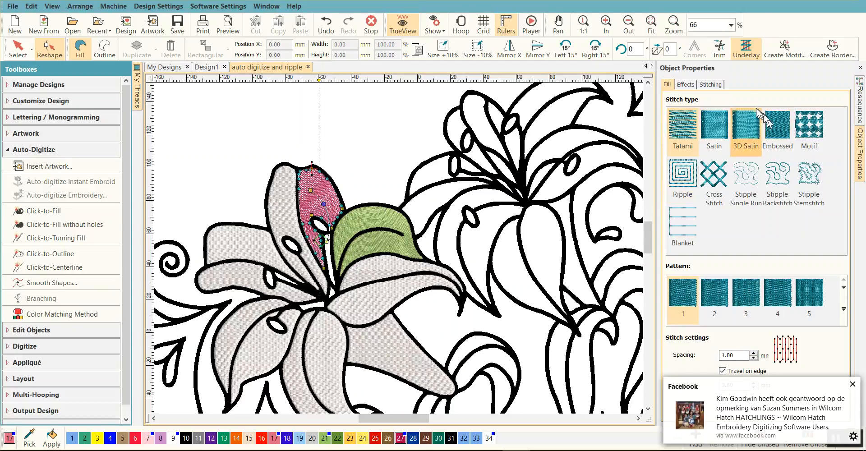
Turn off the first underlay of the crimson petal's fill and leave reshaping
left_click(711, 85)
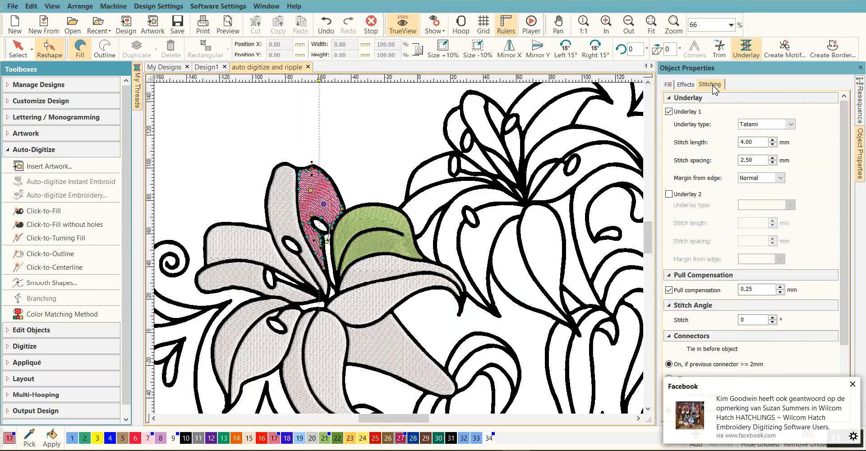
left_click(669, 112)
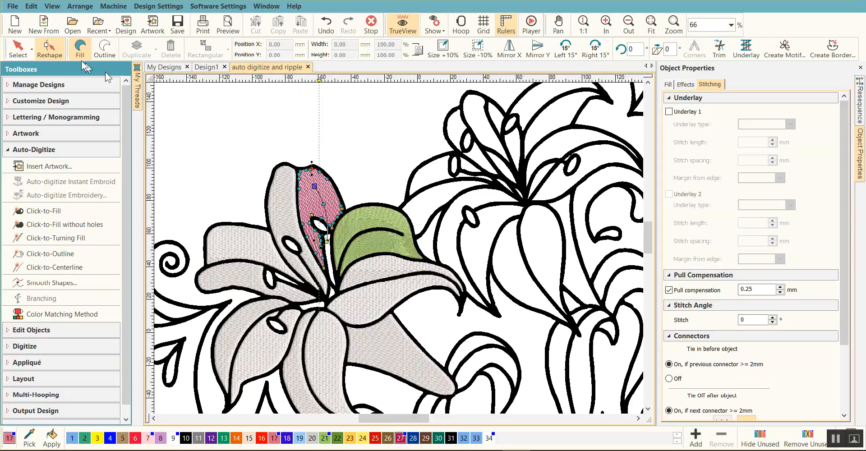
left_click(18, 48)
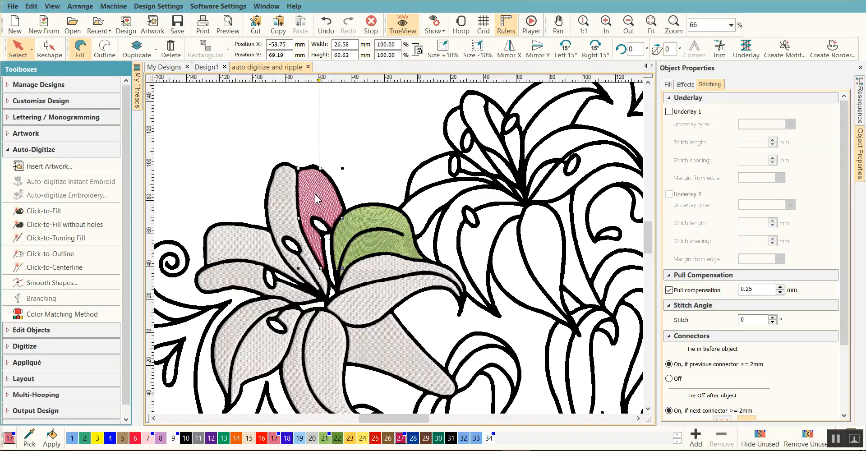
Duplicate the crimson petal in place and recolour the copy with thread 13
left_click(143, 58)
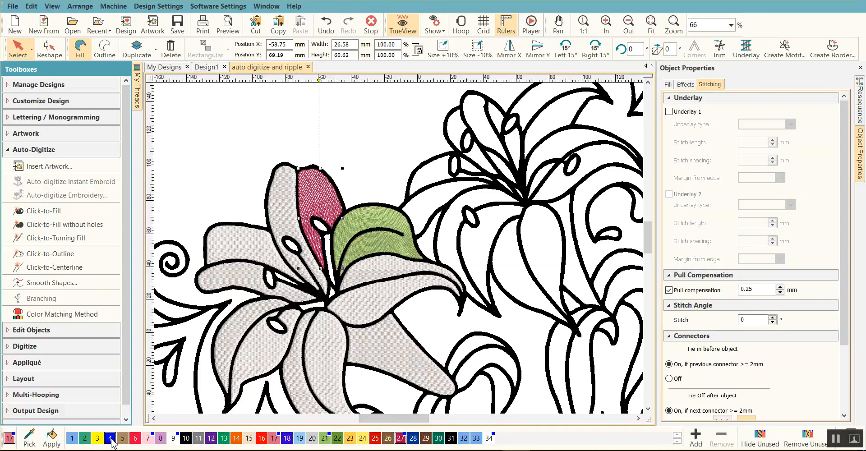
left_click(223, 438)
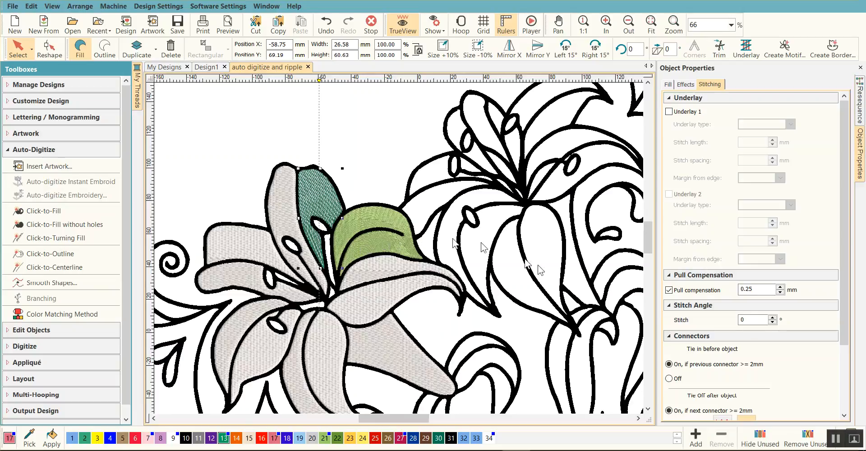
Set the stitch spacing of the duplicated petal's Tatami fill to 1.3 mm
left_click(670, 85)
left_click_drag(736, 357, 707, 355)
type("1.3")
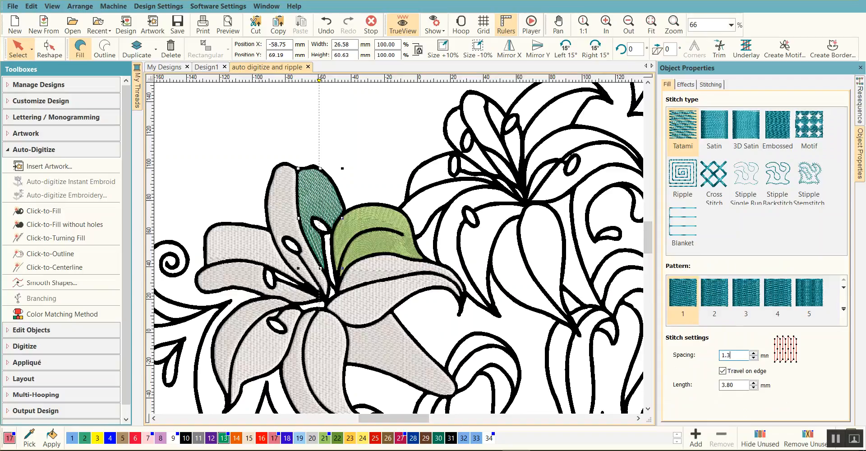
key("Return")
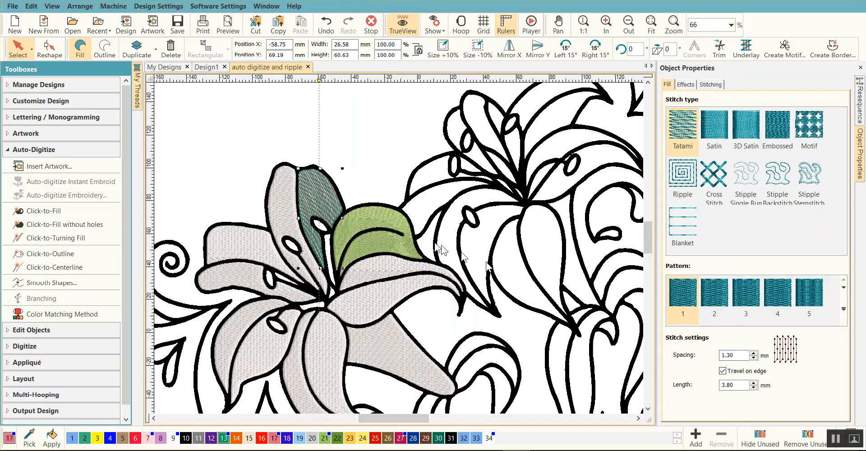
Offset the duplicated petal slightly left and down to X -59.45 mm, Y 69.02 mm, and check how the two stitch layers blend
scroll(330, 185, "up", 2)
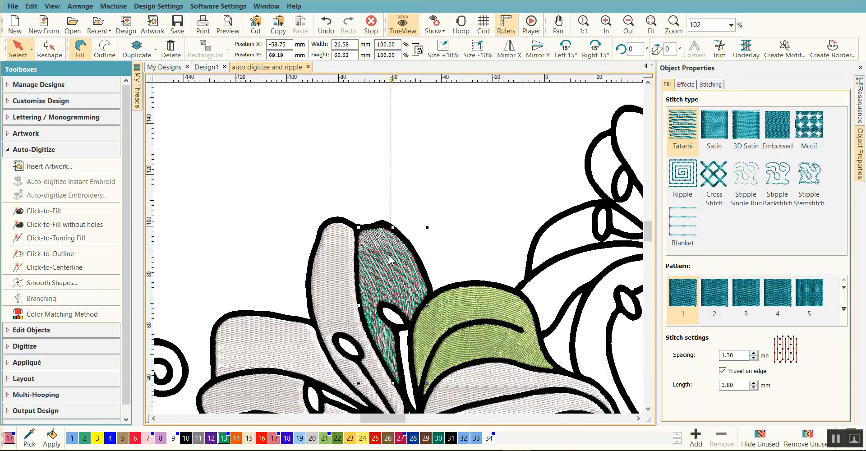
left_click_drag(391, 259, 393, 261)
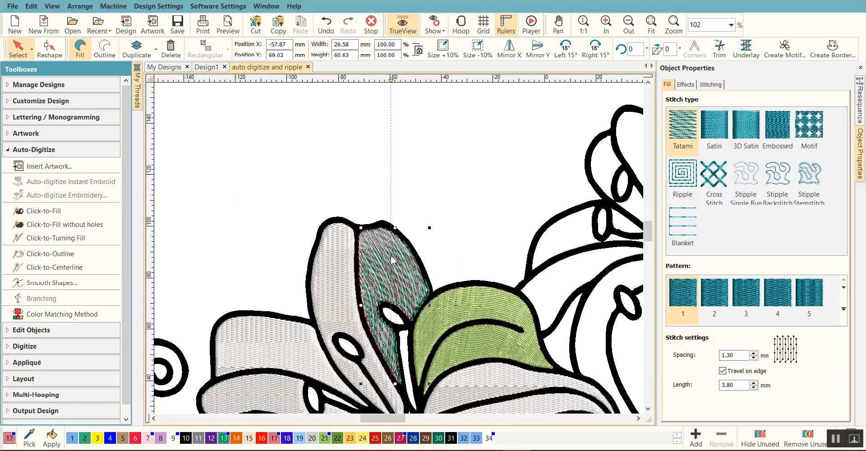
key("ctrl+z")
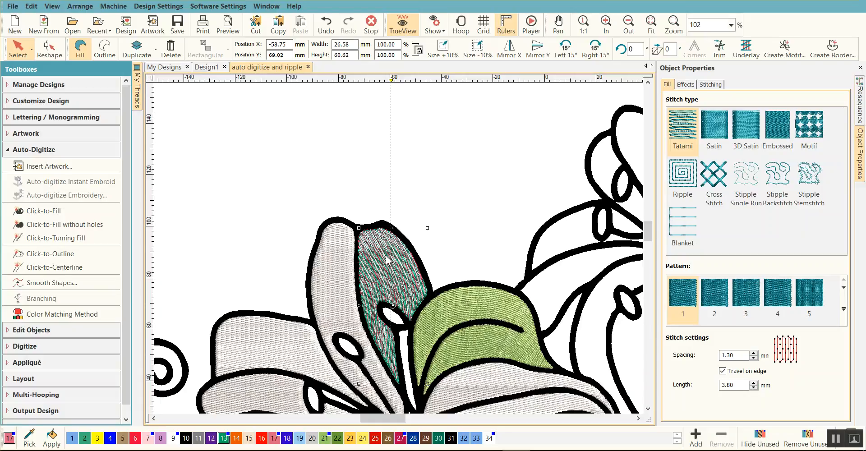
left_click_drag(393, 258, 391, 259)
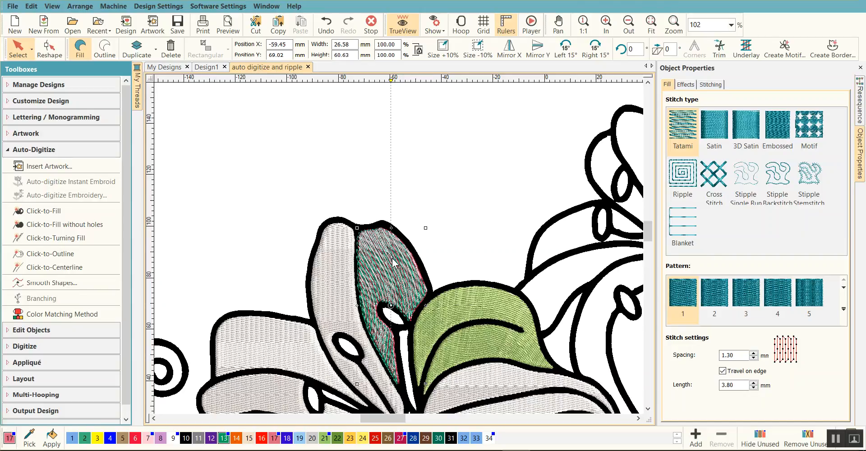
scroll(398, 253, "down", 2)
scroll(399, 251, "up", 3)
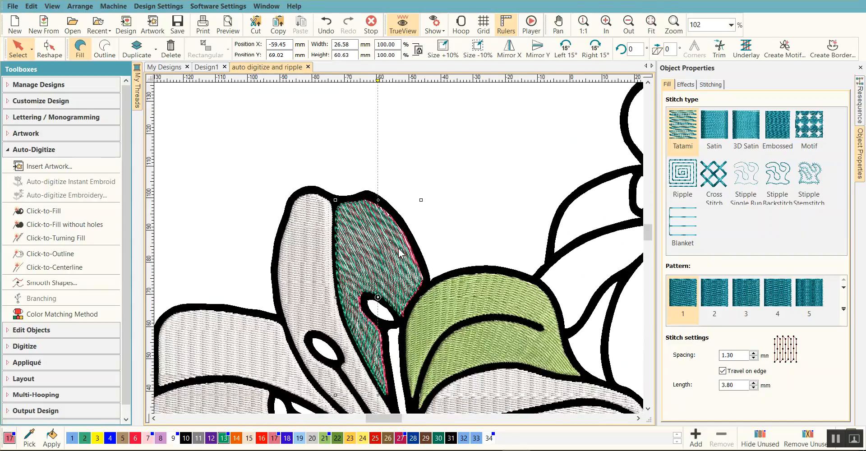
scroll(400, 252, "up", 3)
scroll(400, 252, "down", 1)
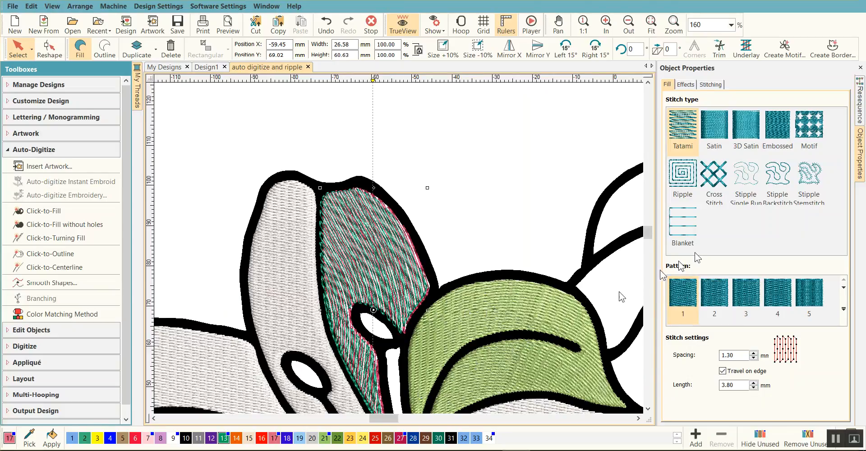
Select the light green petal in the stitching sequence and recolour it with thread 7
left_click(860, 120)
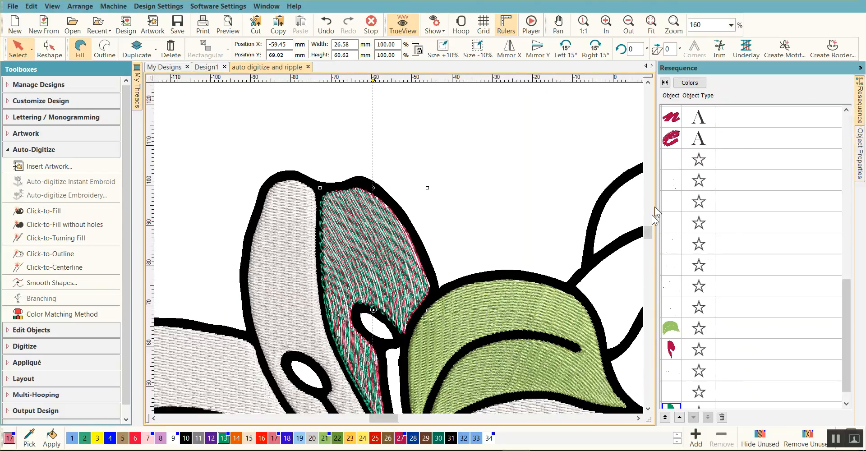
left_click(671, 329)
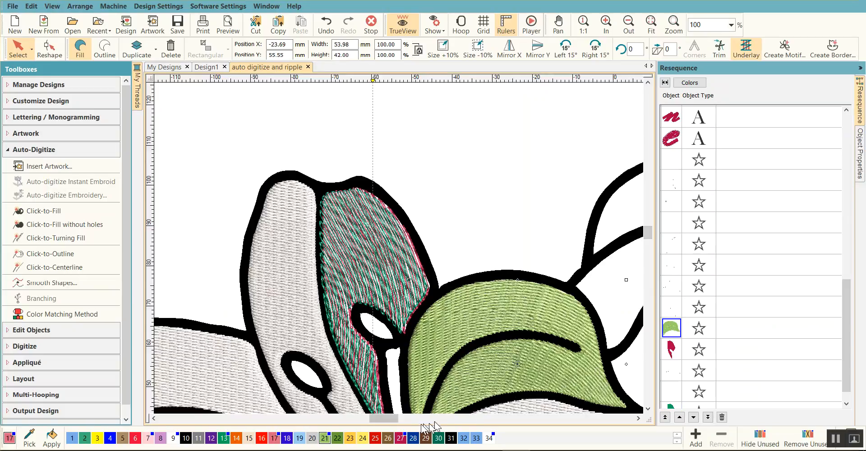
left_click(147, 439)
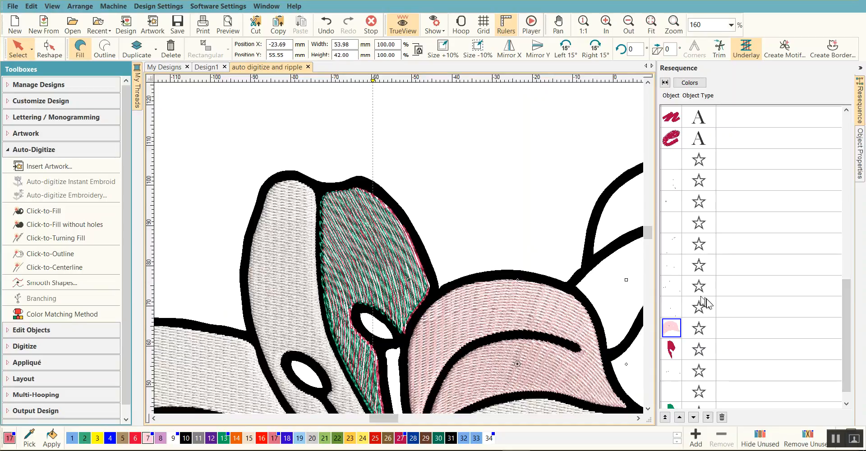
Recolour the duplicated petal with thread 7 through the stitching sequence and inspect the blended colours up close
left_click_drag(850, 299, 850, 305)
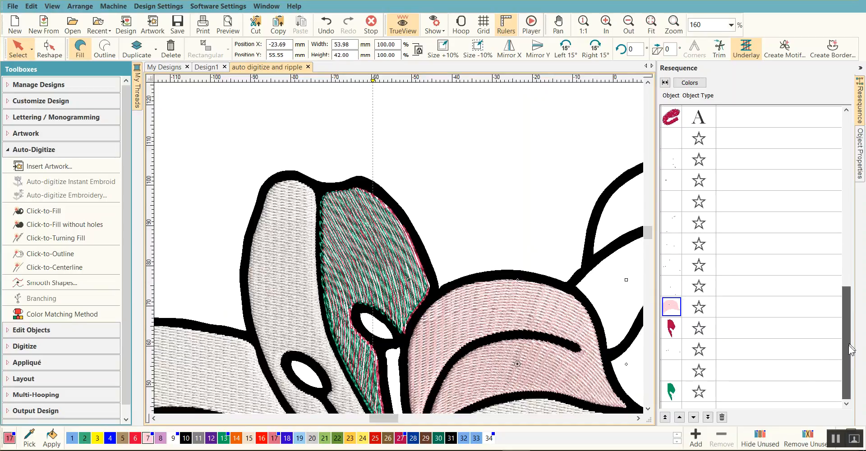
left_click(672, 390)
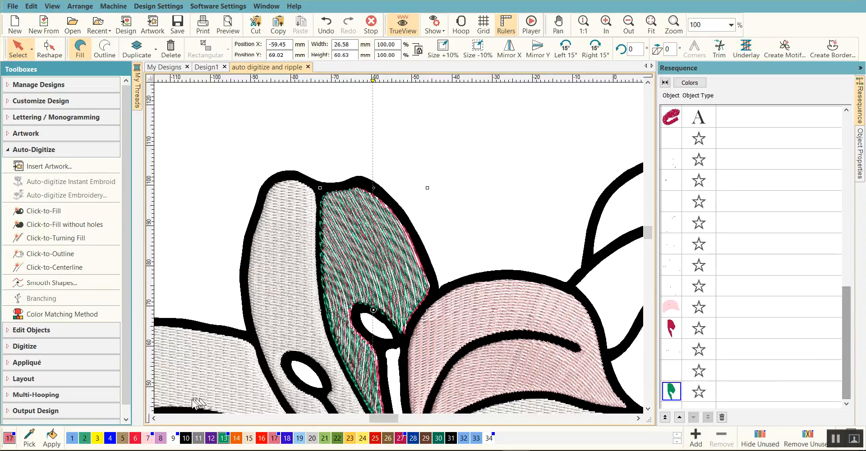
left_click(148, 438)
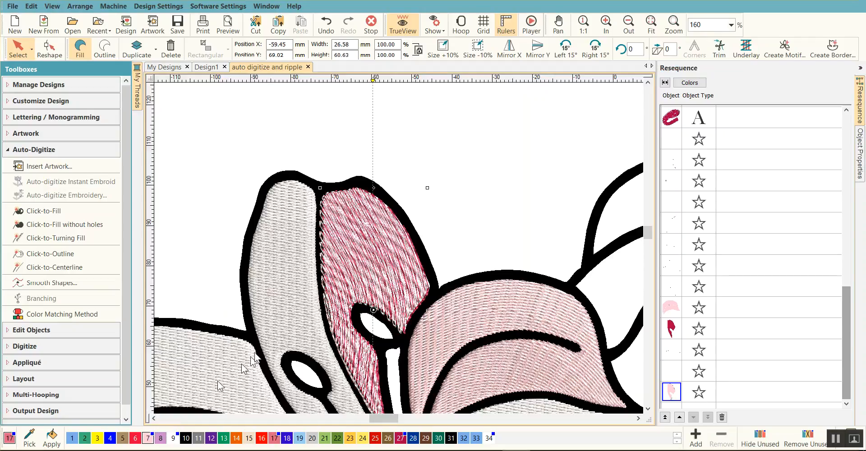
scroll(401, 252, "down", 3)
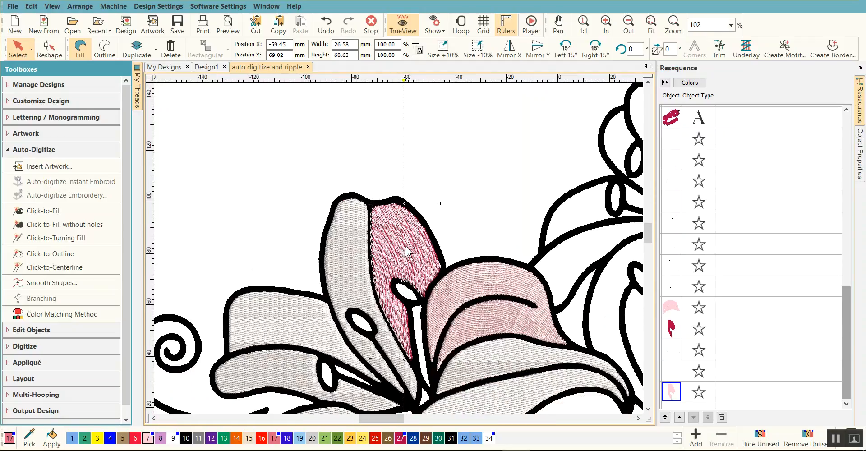
scroll(401, 252, "up", 3)
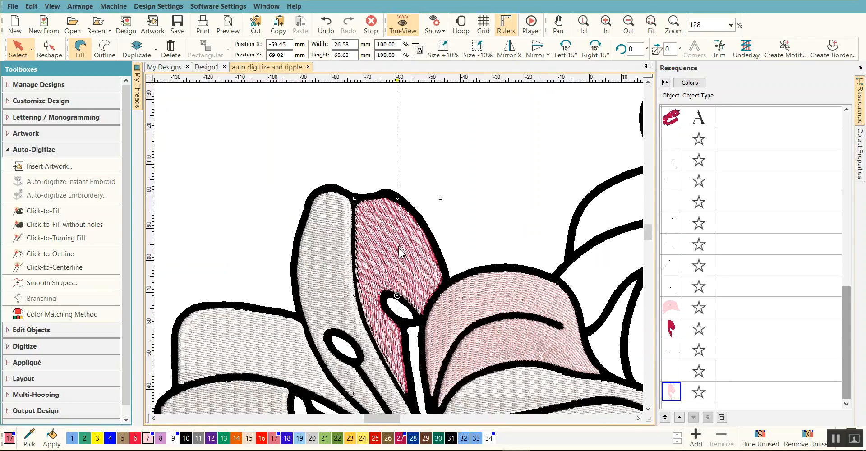
scroll(398, 251, "down", 2)
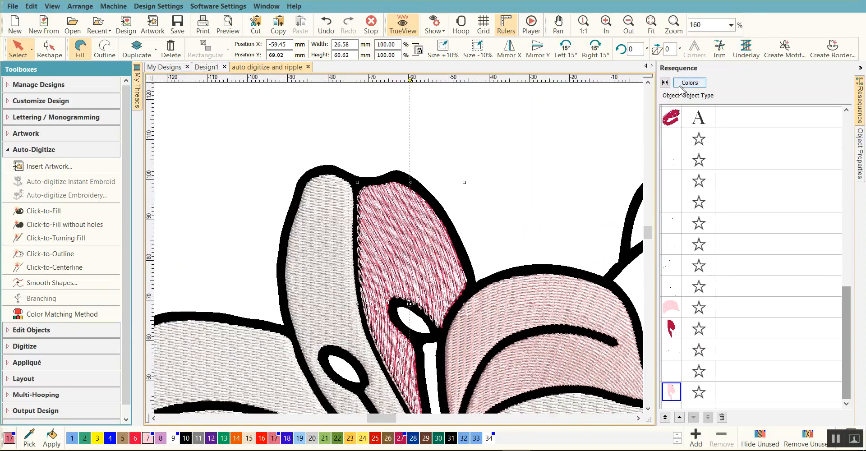
Try opening the duplicated petal's Tatami fill to a stitch spacing of 1.5 mm and 1.8 mm
left_click(861, 144)
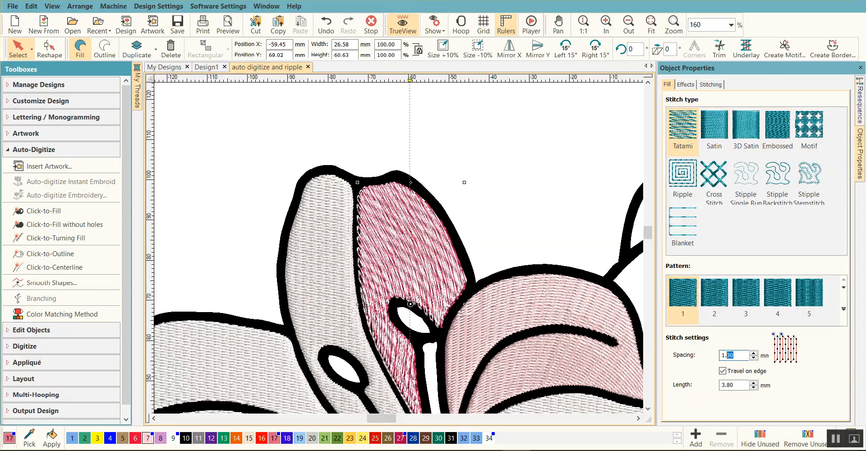
type("1.5")
key("Return")
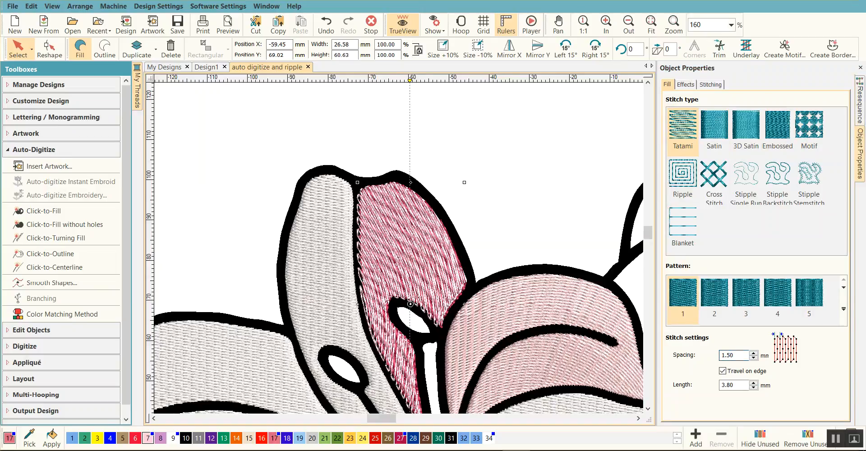
left_click(733, 356)
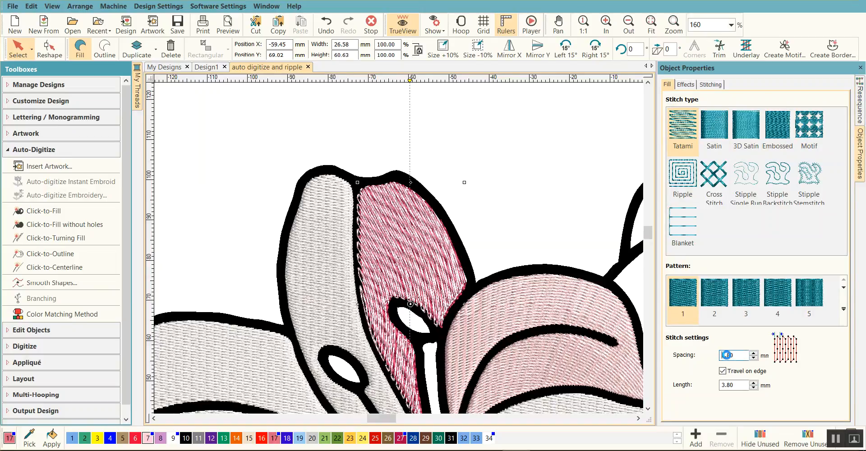
key("Return")
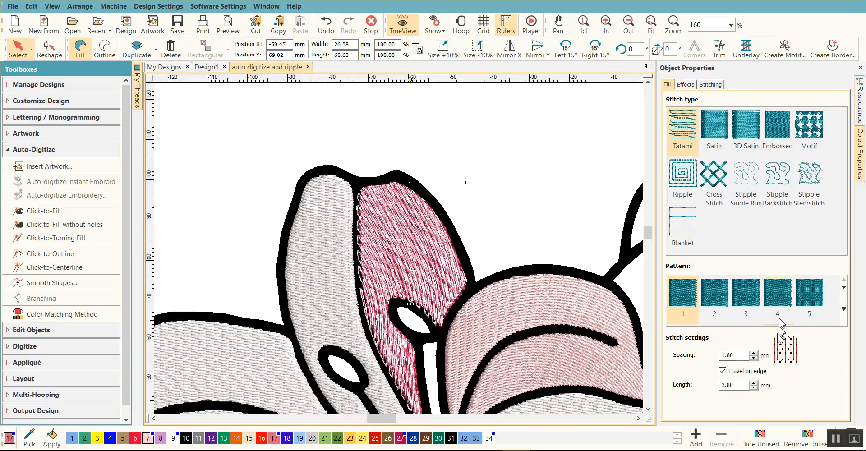
Set the duplicated petal's Tatami stitch spacing to 2 mm and inspect the blended layers up close
left_click_drag(737, 355, 729, 354)
type("2")
key("Return")
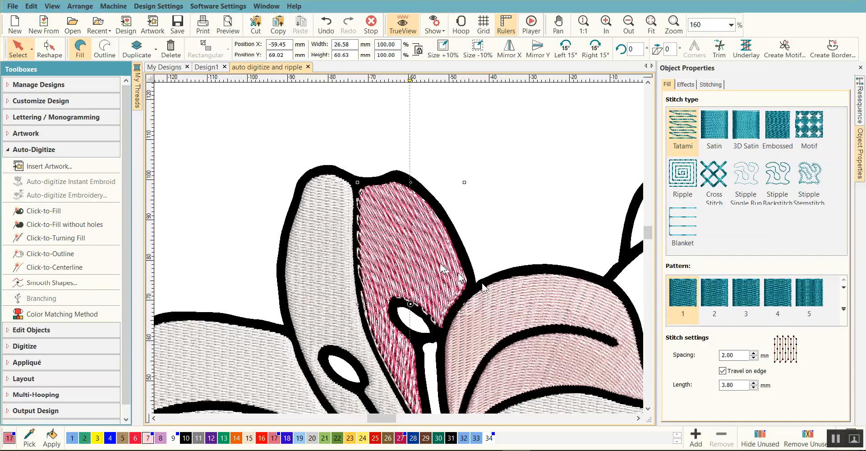
scroll(396, 248, "up", 1)
scroll(396, 248, "up", 2)
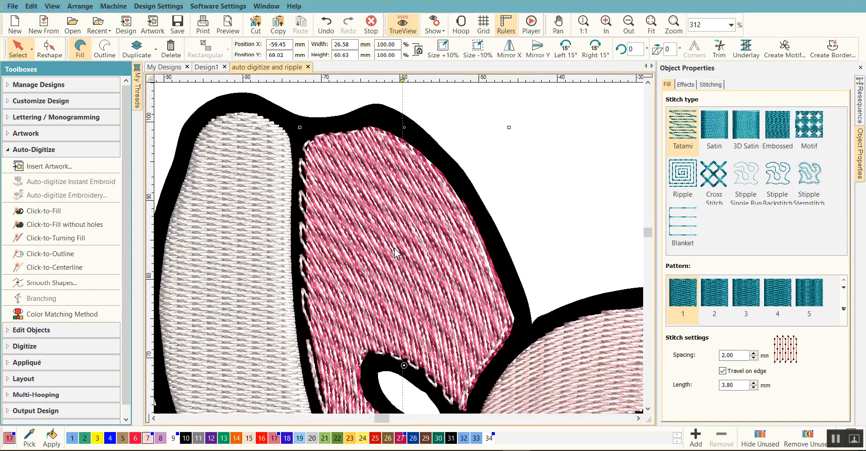
scroll(395, 249, "down", 3)
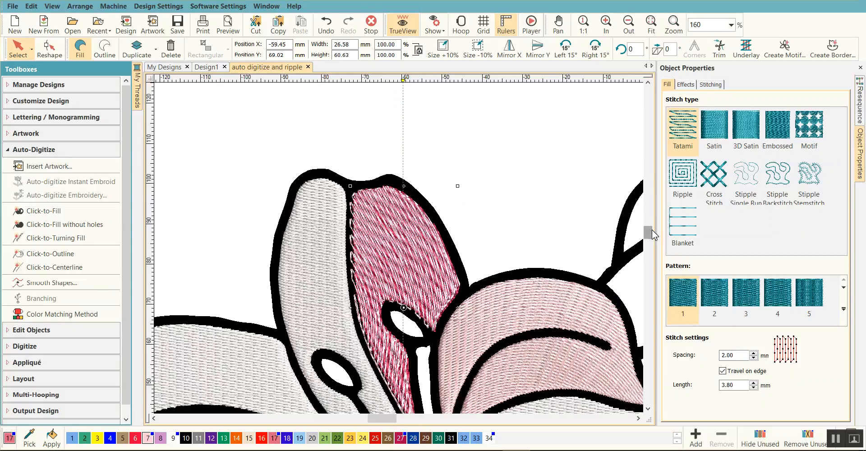
Change the duplicated petal's fill from Tatami to Ripple and view it within the whole lily
left_click_drag(652, 229, 651, 233)
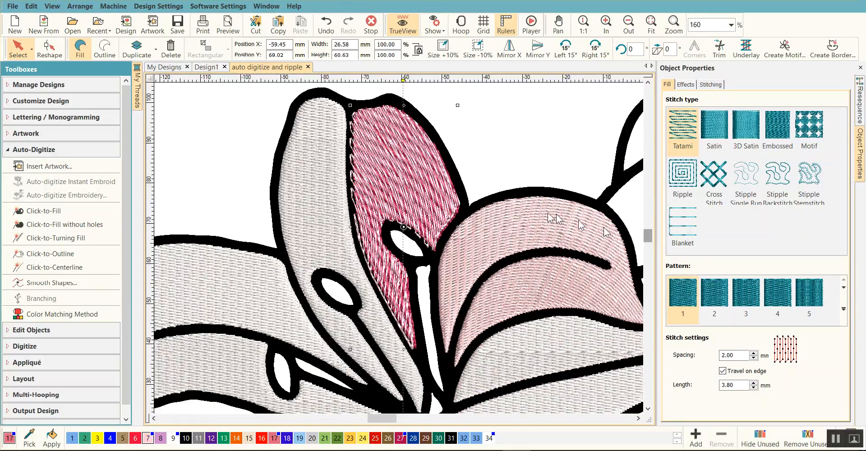
scroll(374, 203, "down", 2)
scroll(412, 251, "down", 1)
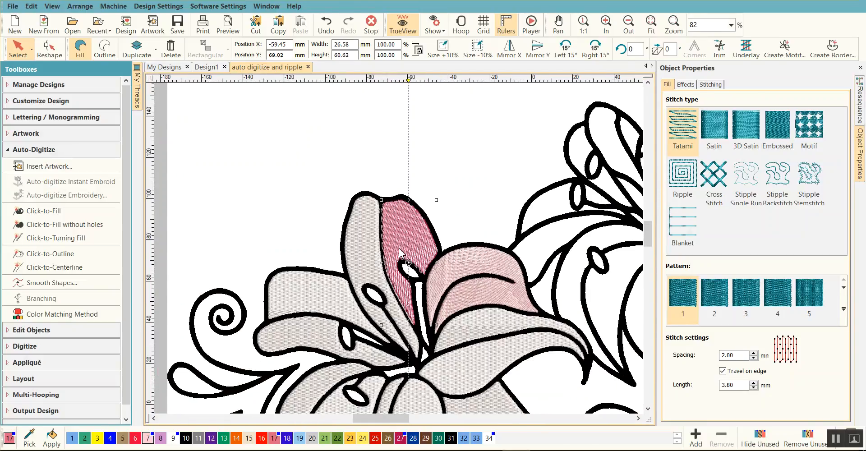
scroll(403, 251, "down", 1)
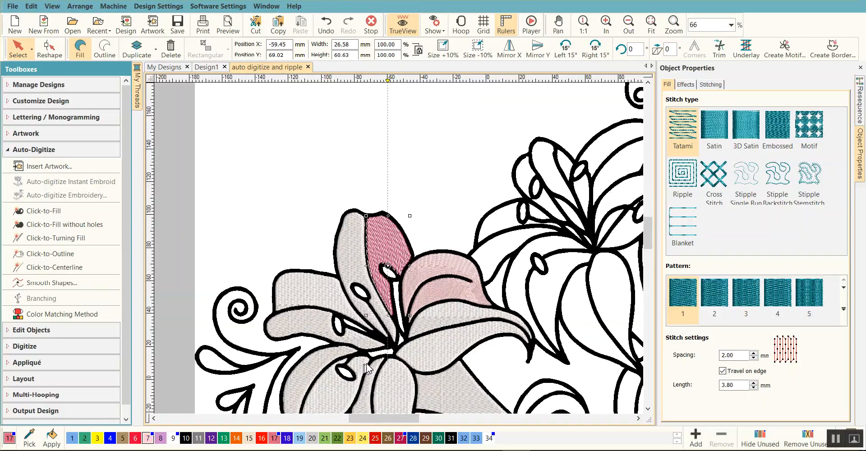
scroll(401, 253, "down", 1)
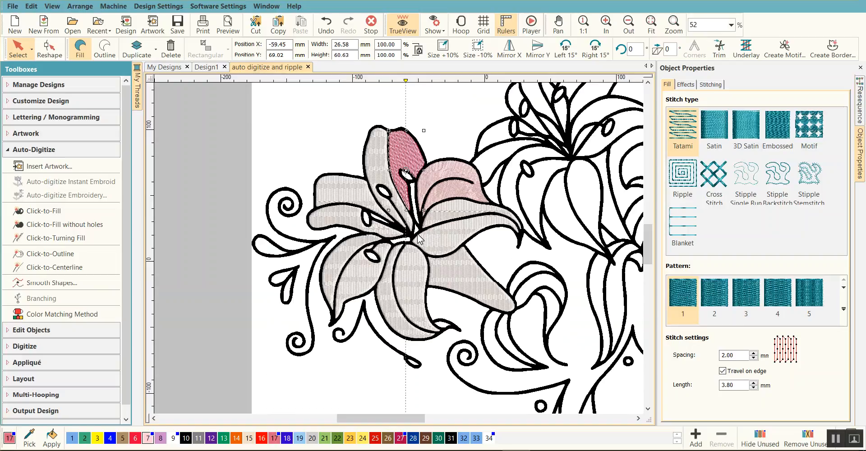
scroll(402, 252, "up", 1)
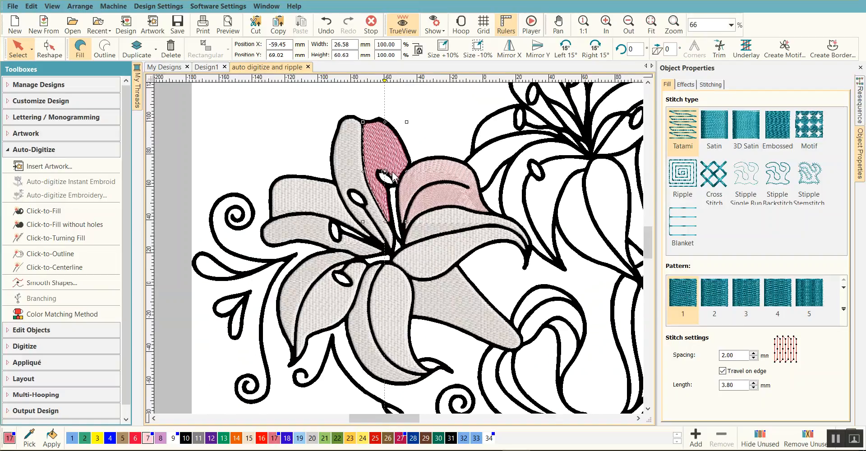
left_click(683, 175)
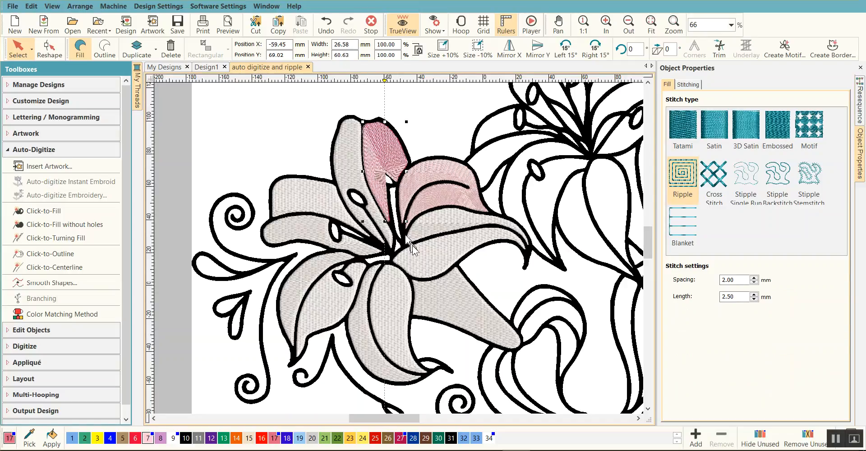
scroll(442, 282, "down", 2)
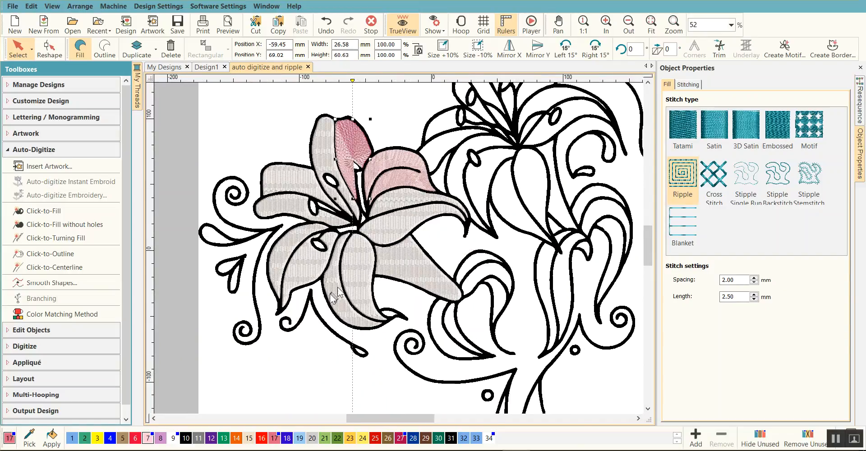
Convert the curled scroll outline below the lily into a stitched fill with Click-to-Fill
scroll(337, 342, "up", 2)
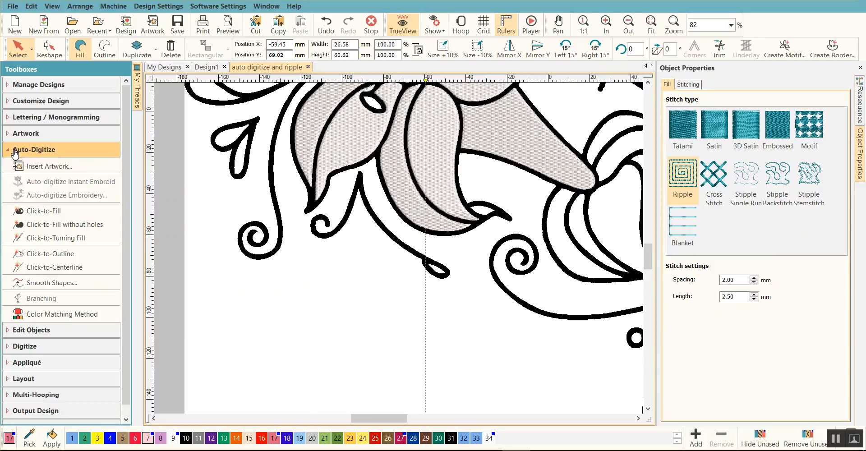
left_click(57, 210)
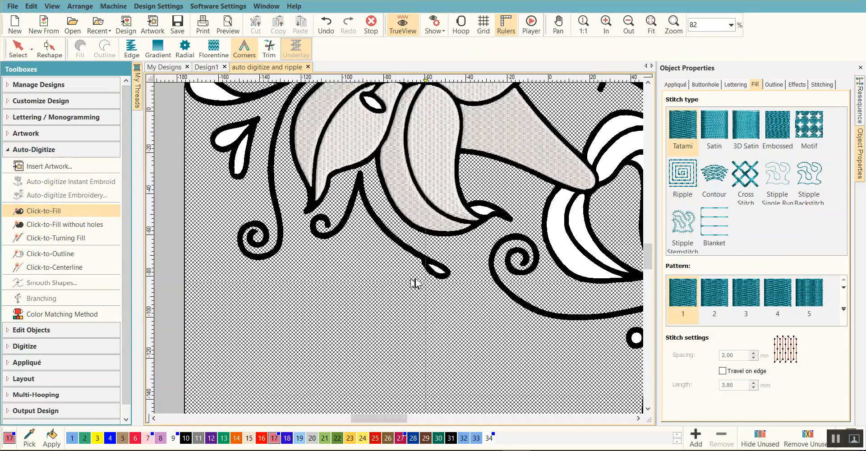
left_click(491, 270)
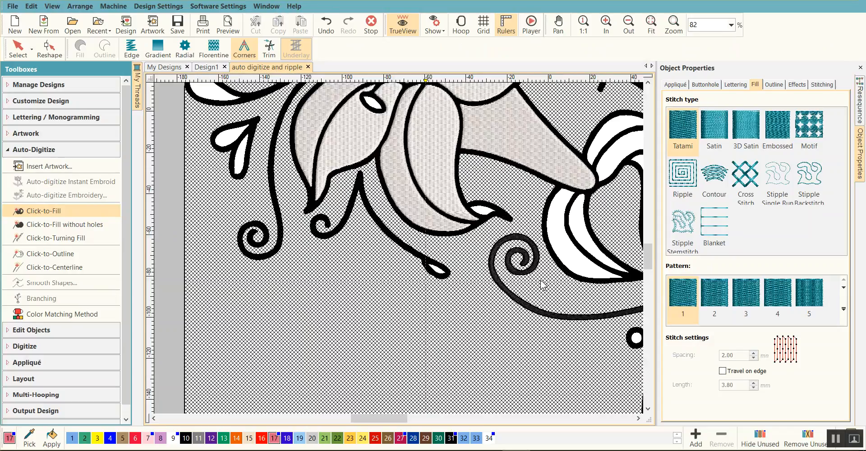
scroll(541, 283, "down", 1)
scroll(400, 253, "down", 1)
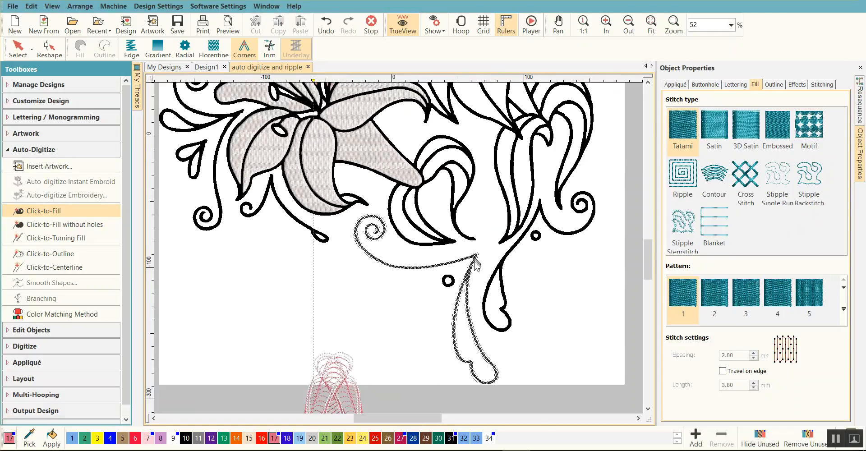
left_click(470, 284)
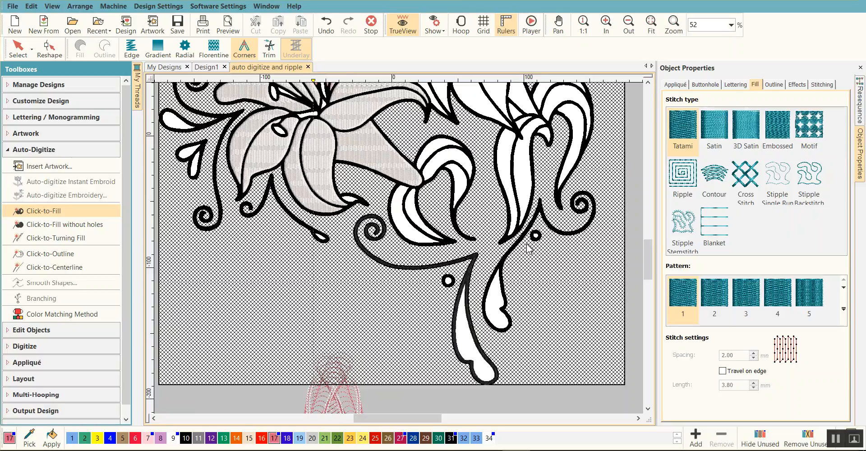
key("Escape")
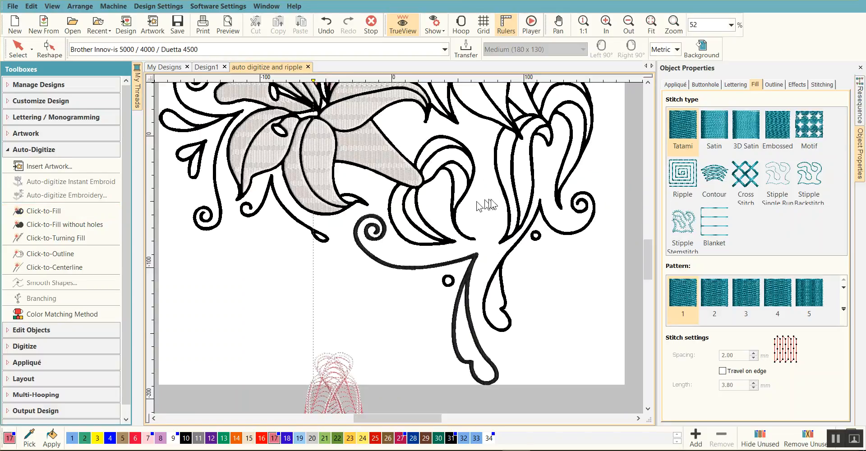
Delete the lily line artwork and all the lily petal fills, keeping the digitized scroll
left_click(589, 154)
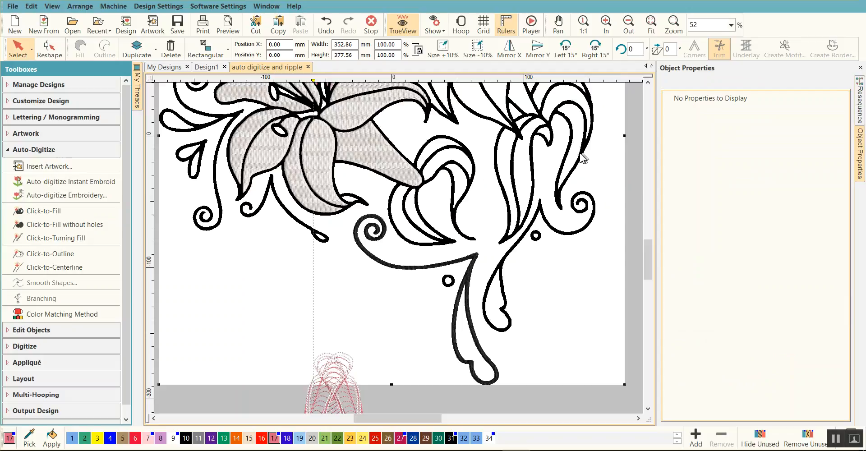
key("Delete")
scroll(399, 248, "up", 2)
scroll(399, 248, "down", 2)
left_click_drag(262, 141, 433, 249)
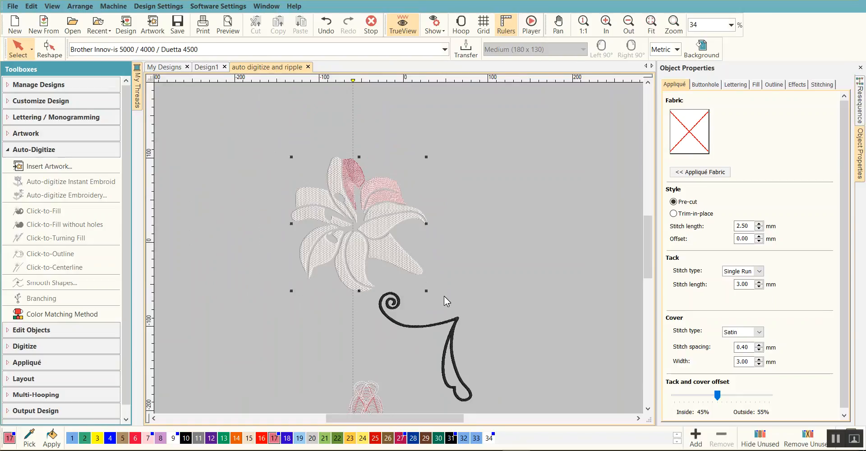
left_click_drag(444, 296, 444, 296)
key("Delete")
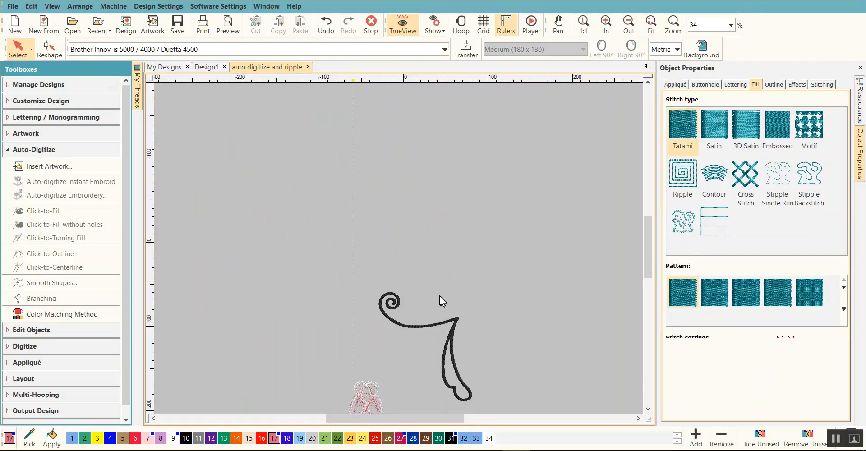
Move the black digitized scroll up to X 19.23 mm, Y -70.83 mm
scroll(399, 249, "down", 2)
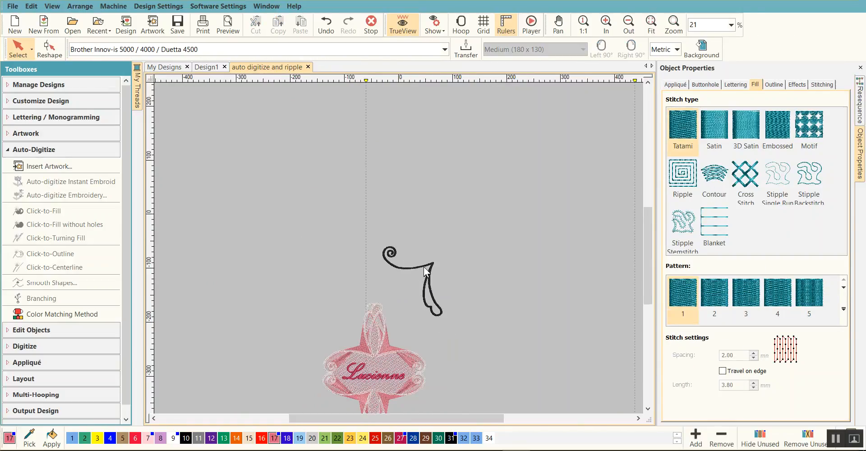
left_click_drag(429, 263, 425, 233)
scroll(399, 251, "down", 1)
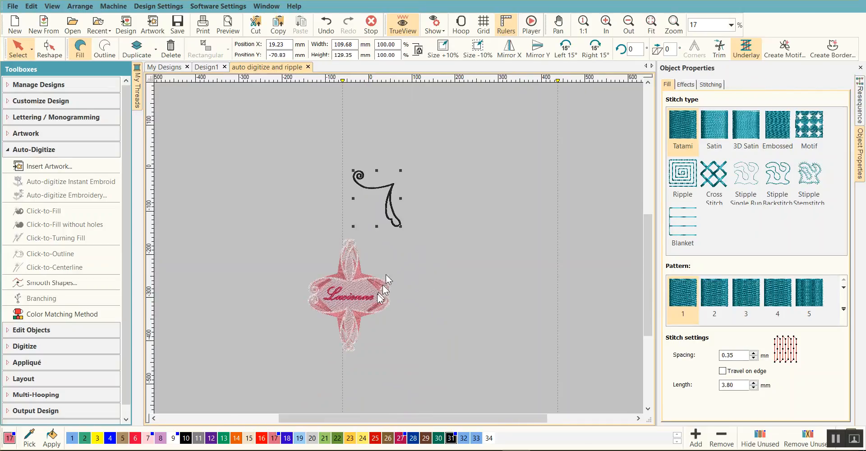
Duplicate the lower-left grouped Ripple scroll of the pink name medallion, placing the copy at X -140.11 mm, Y -177.32 mm
scroll(383, 285, "up", 2)
scroll(371, 246, "up", 1)
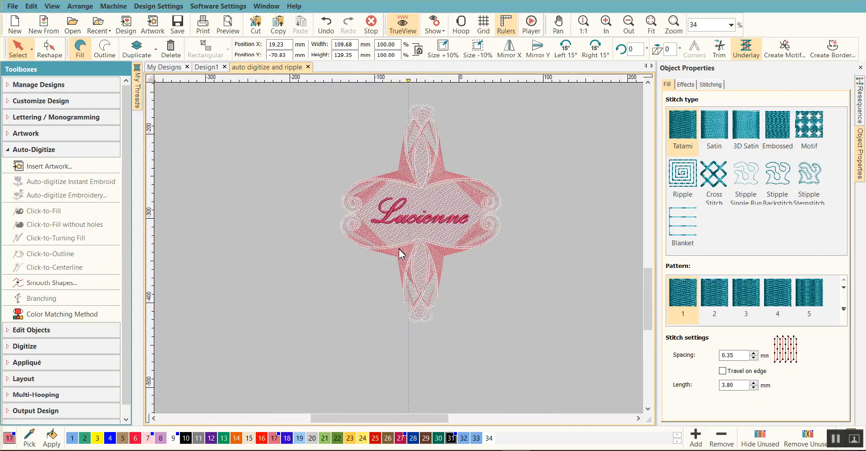
left_click(405, 254)
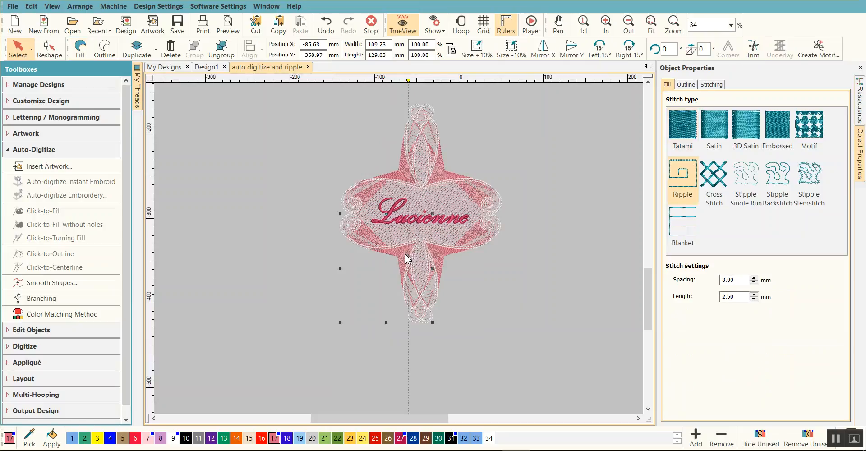
left_click(862, 105)
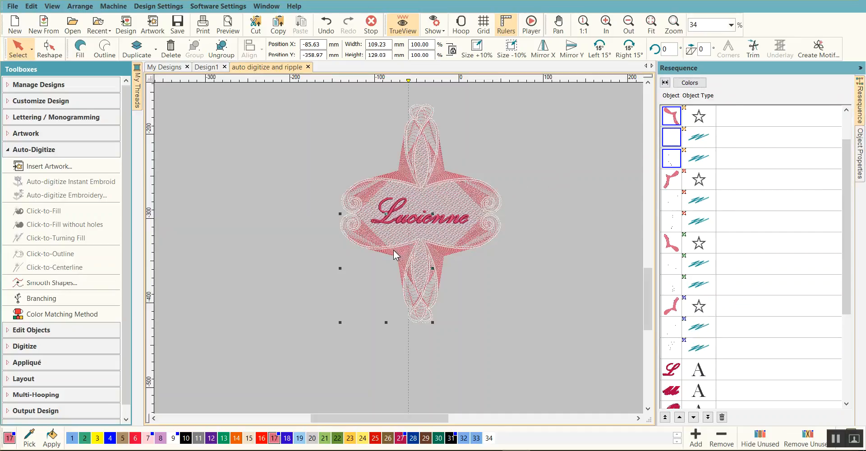
left_click_drag(394, 250, 348, 102)
scroll(374, 173, "down", 1)
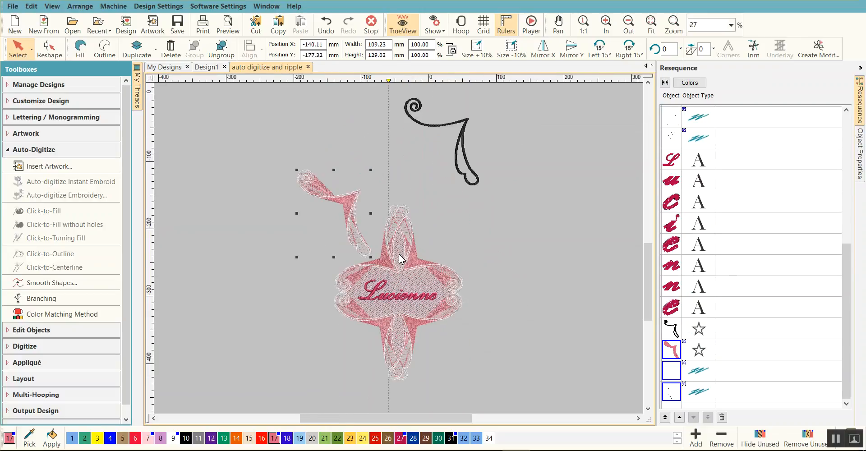
Undo an extra copy of the pink scroll and move the duplicate beside the black scroll at X -95.38 mm, Y -84.11 mm
left_click_drag(344, 198, 345, 135)
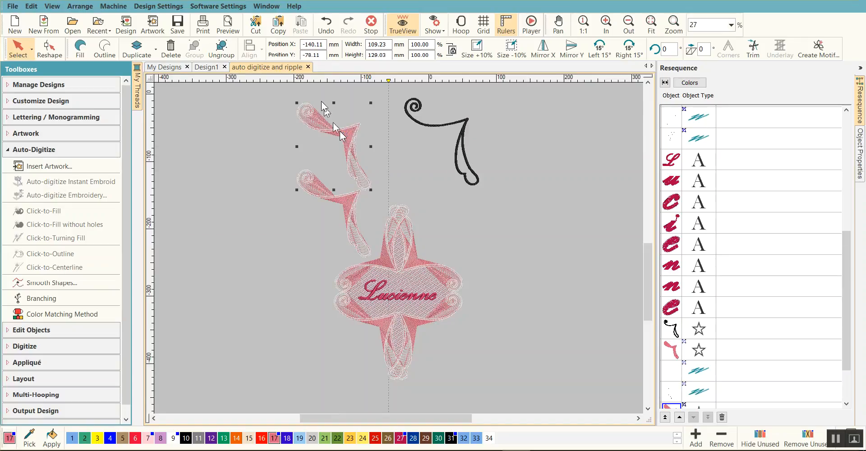
left_click(326, 23)
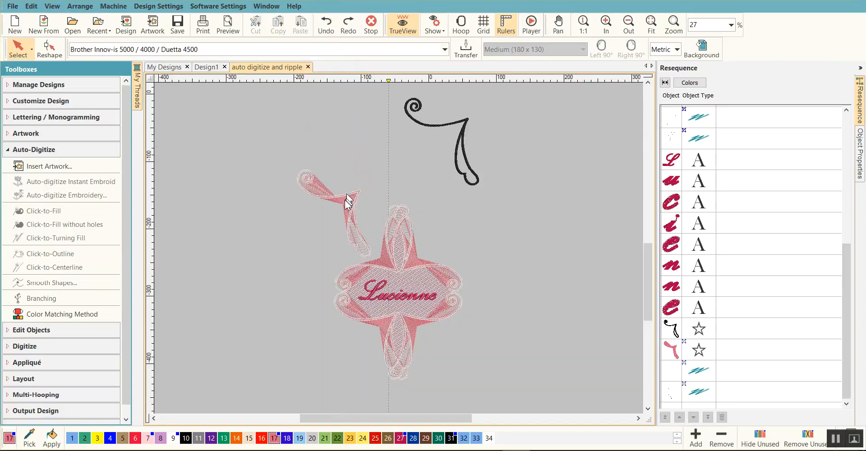
left_click_drag(347, 209, 376, 141)
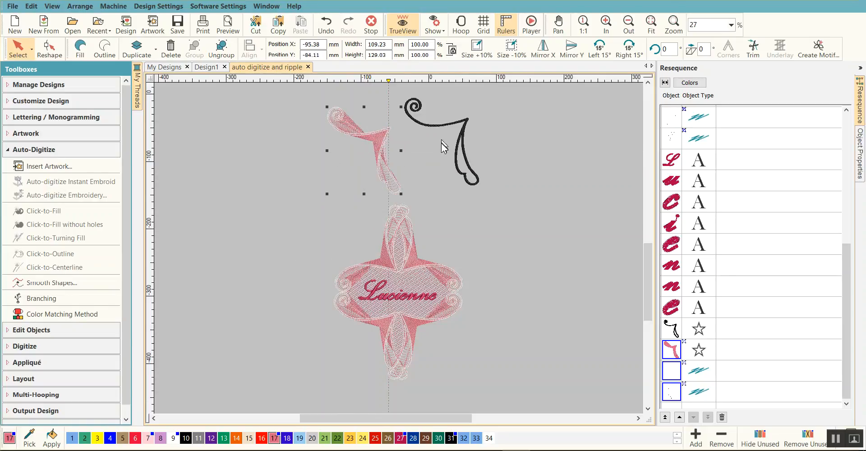
Change the black digitized scroll's fill from Tatami to Ripple with a spacing of 8 mm
scroll(394, 251, "up", 2)
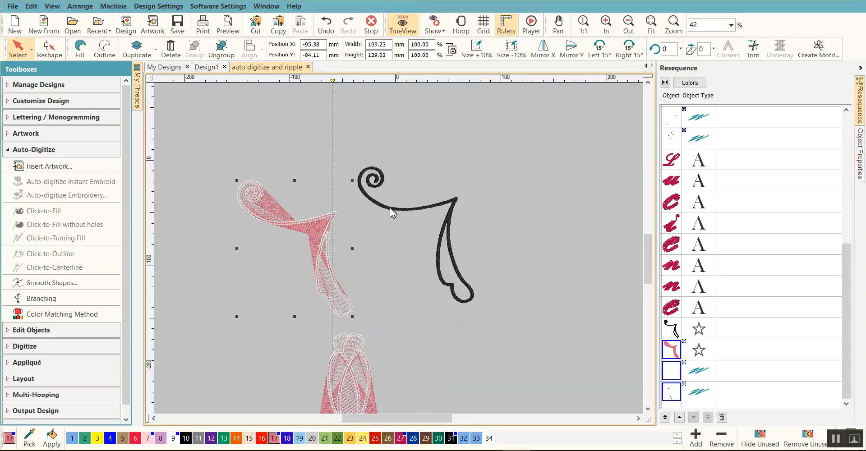
left_click(390, 208)
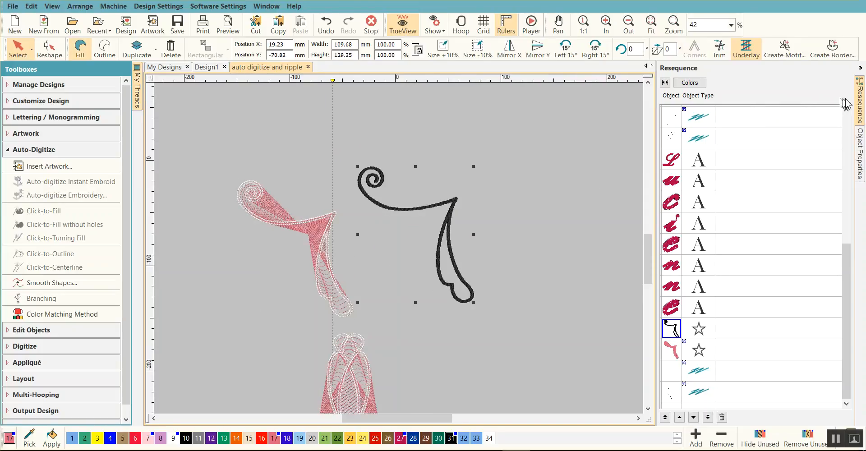
left_click(861, 154)
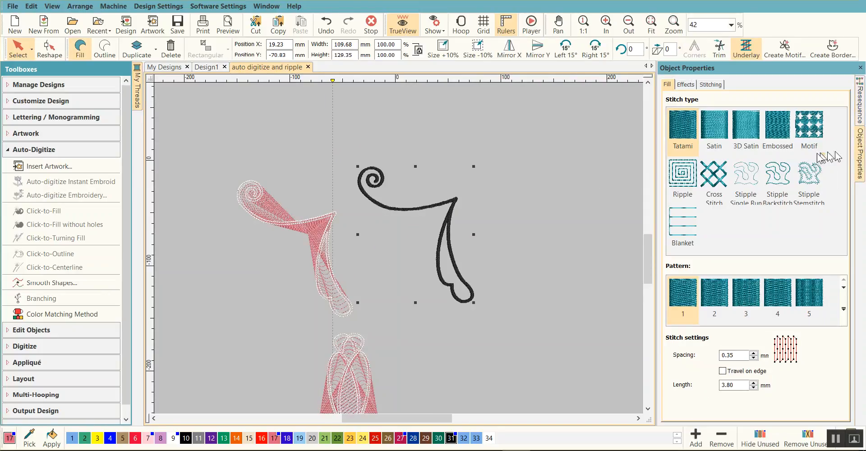
left_click_drag(736, 356, 702, 357)
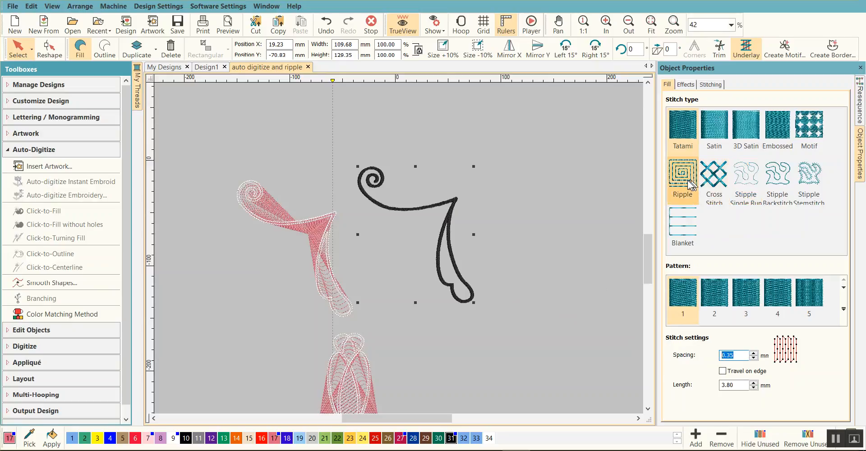
left_click(671, 185)
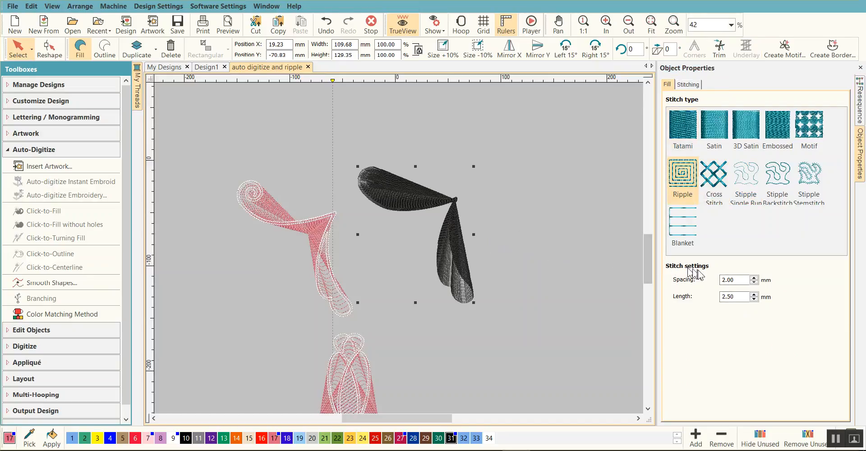
left_click_drag(743, 281, 710, 279)
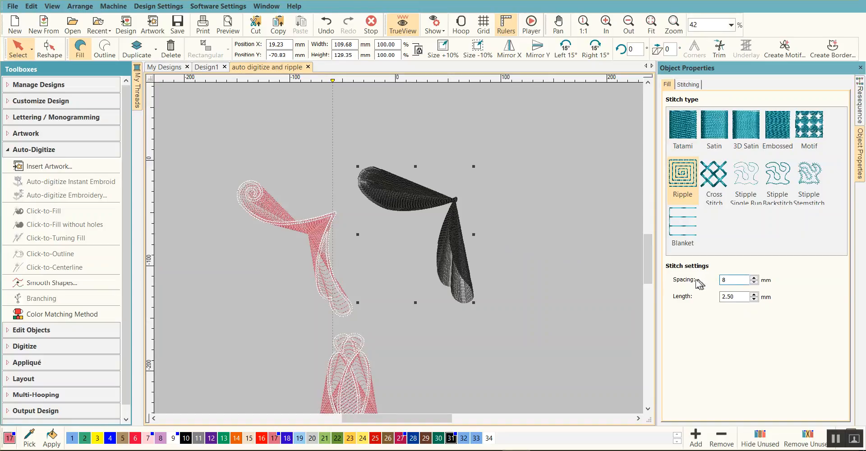
type("8")
key("Return")
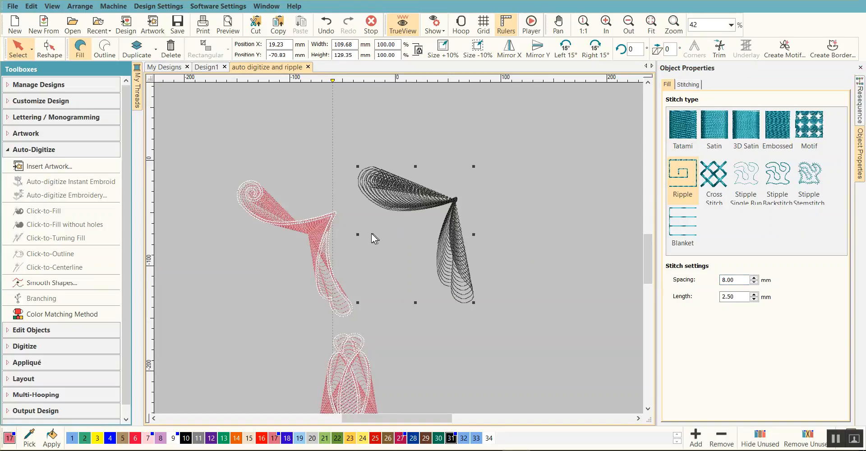
Reshape the black scroll by moving its Ripple centre point below and left of the corner, and recolour it with thread 17
scroll(396, 246, "up", 1)
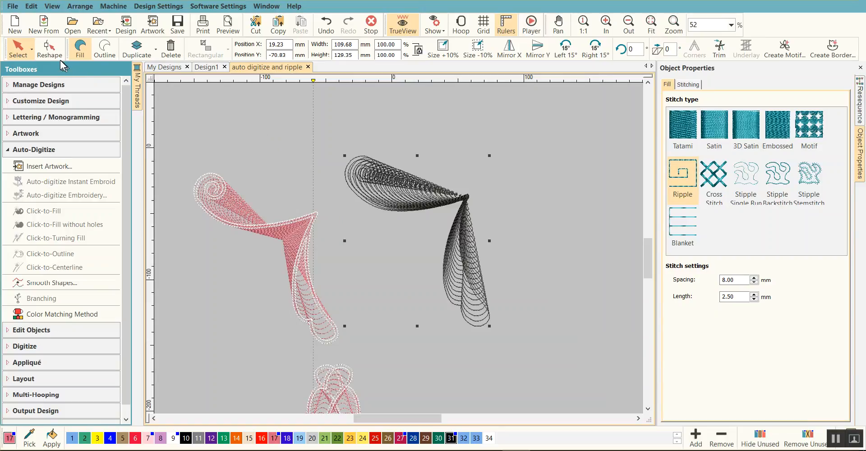
left_click(49, 49)
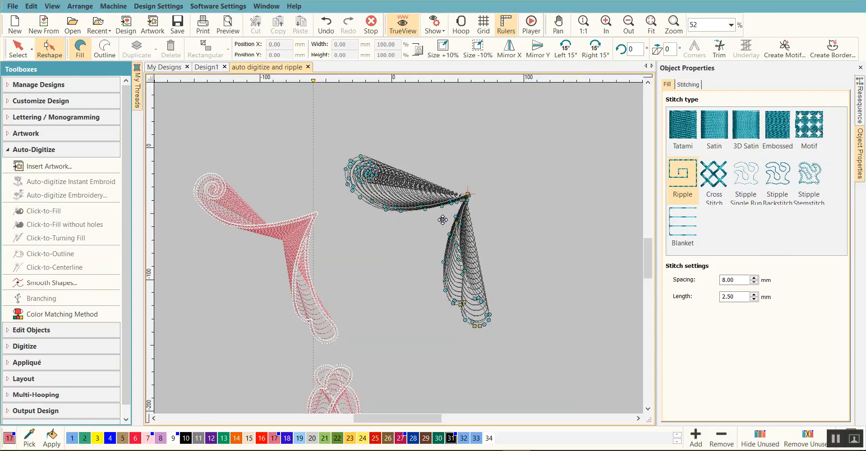
left_click_drag(466, 197, 442, 220)
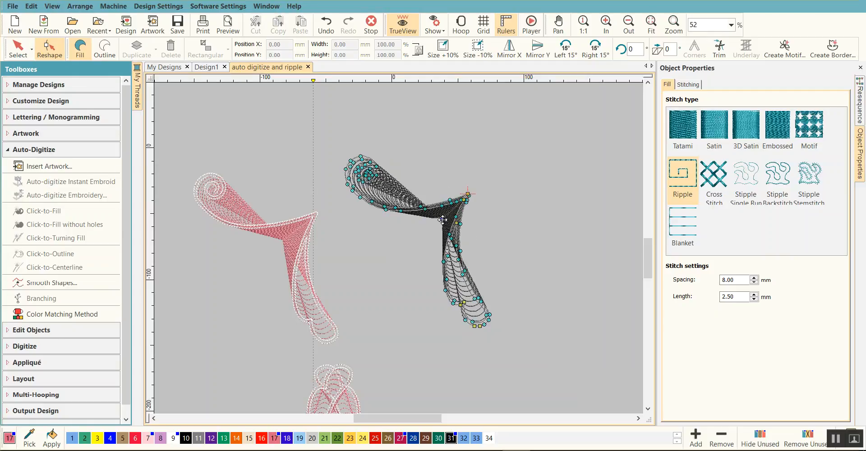
left_click_drag(443, 220, 436, 221)
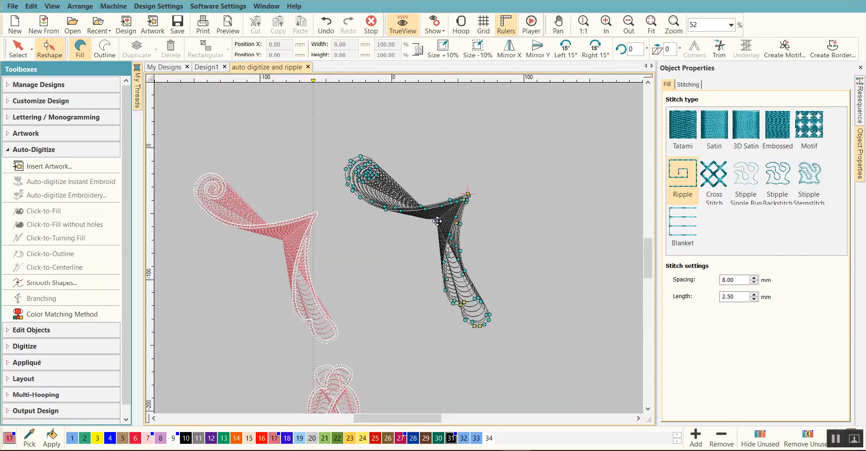
left_click_drag(438, 223, 435, 219)
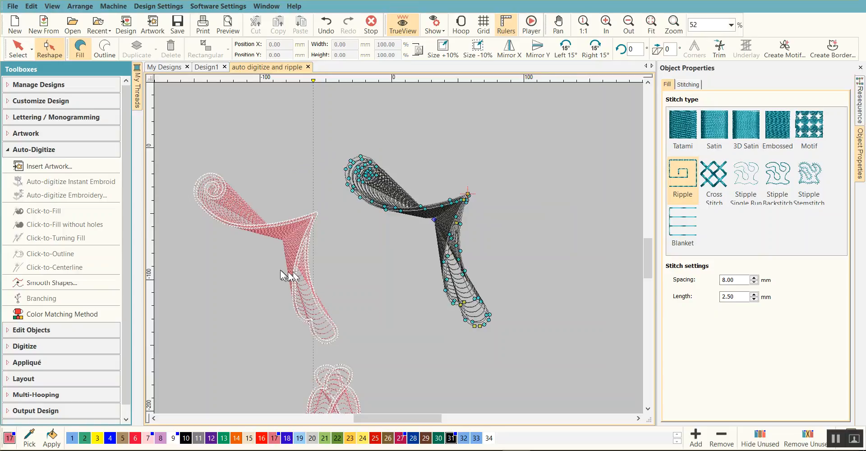
left_click(18, 48)
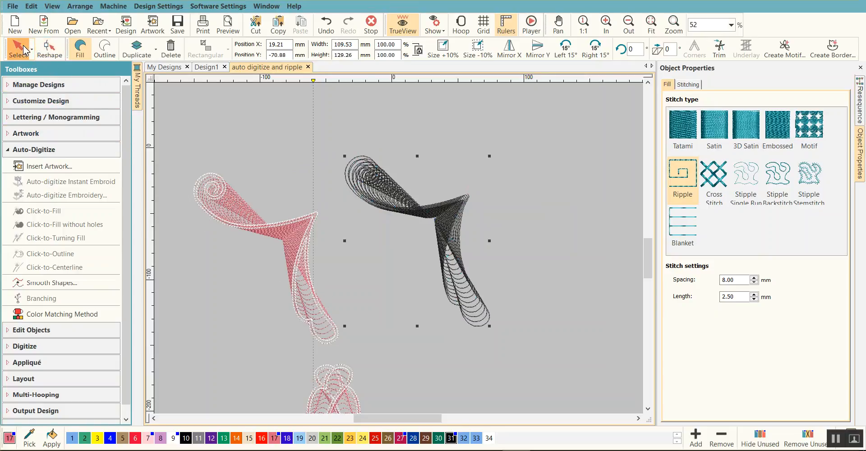
left_click(274, 438)
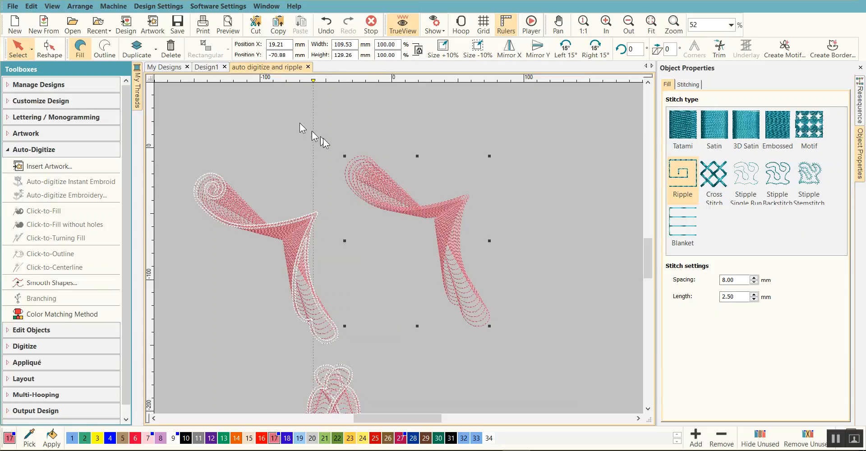
Duplicate the Ripple scroll in place and convert the copy to a Backstitch outline in thread colour 9
left_click(141, 54)
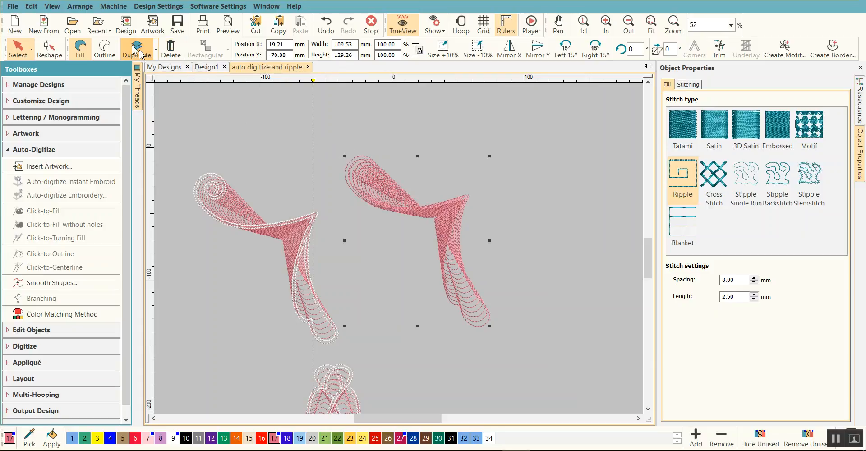
left_click(104, 51)
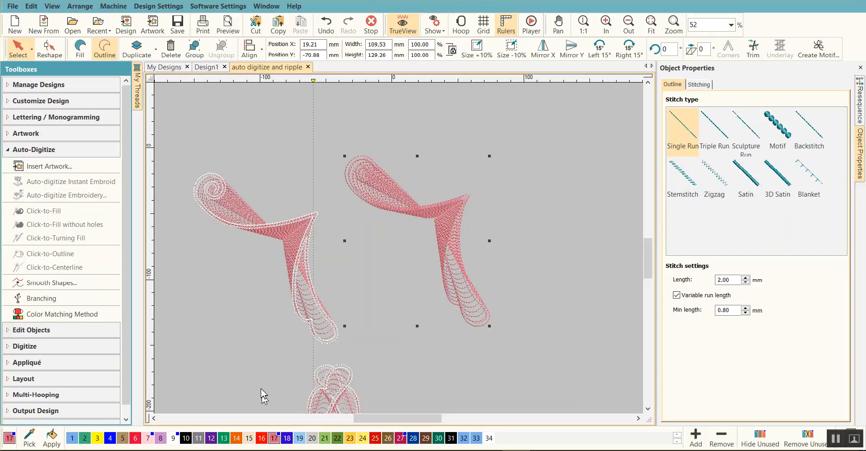
left_click(173, 439)
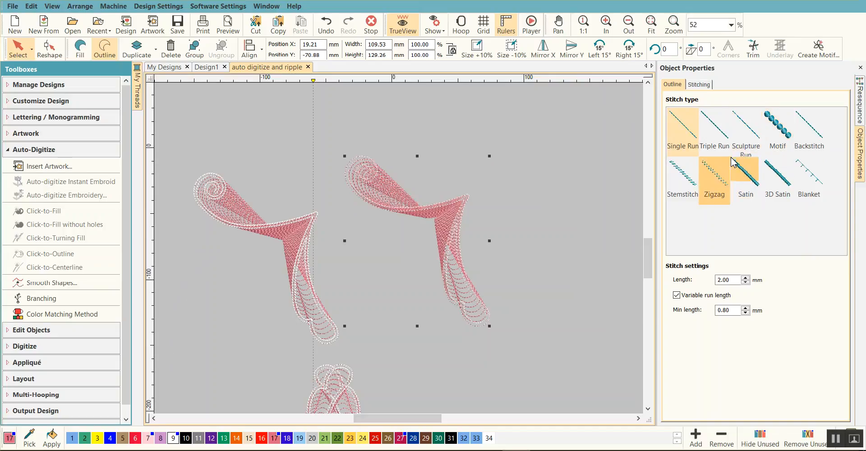
left_click(811, 131)
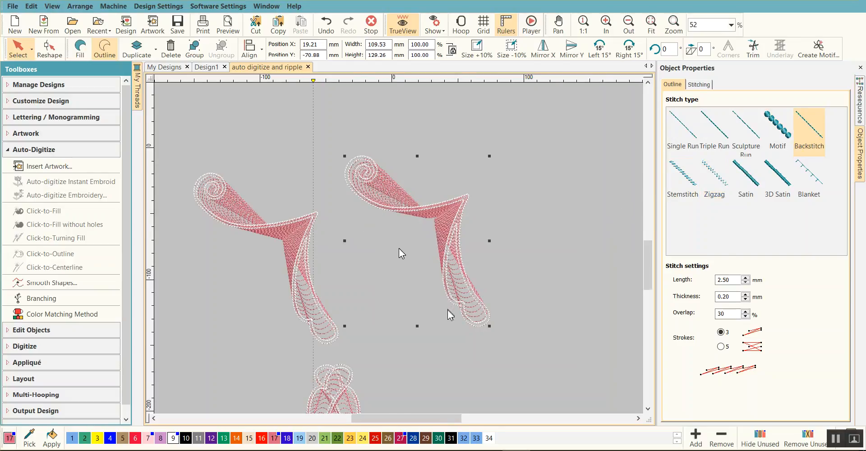
Show the grid and undo moving the white outline away from its Ripple scroll
scroll(399, 249, "down", 2)
scroll(399, 250, "down", 2)
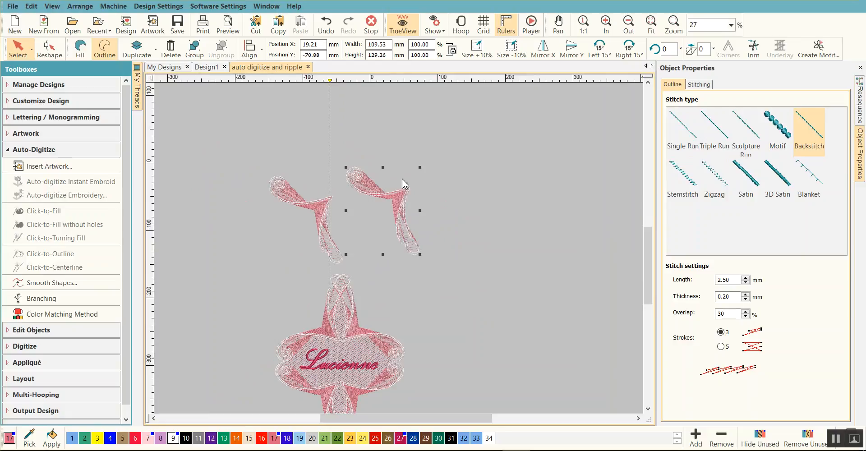
left_click_drag(399, 199, 460, 273)
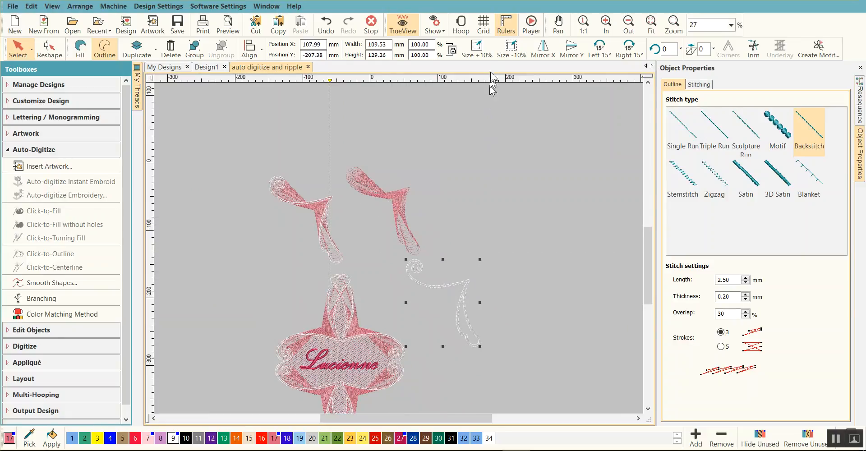
left_click(483, 25)
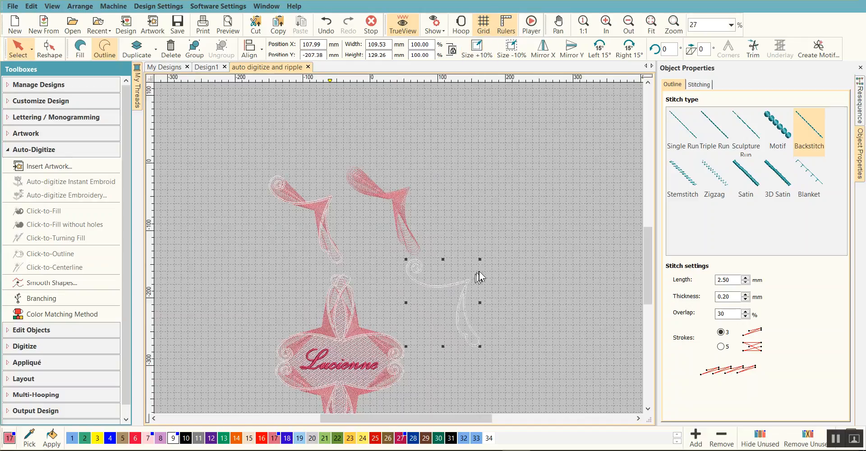
left_click(326, 25)
Group the Ripple scroll with its white outline and move the group to X 114.00 mm, Y -190.73 mm
left_click_drag(326, 151, 452, 269)
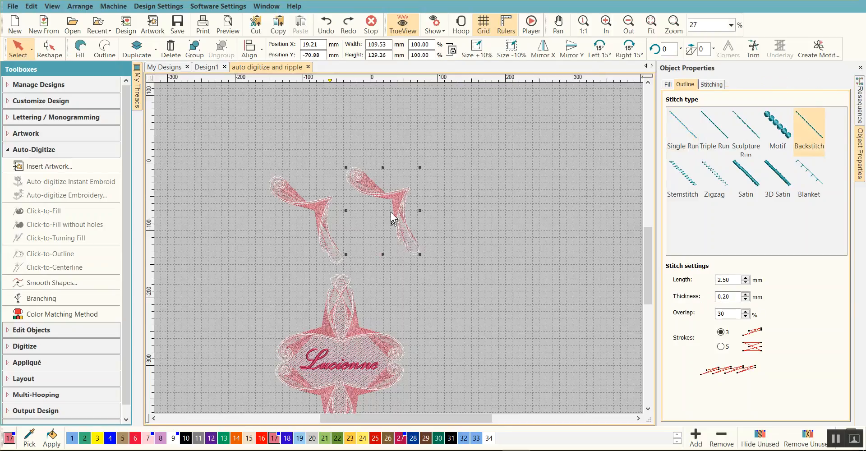
right_click(395, 199)
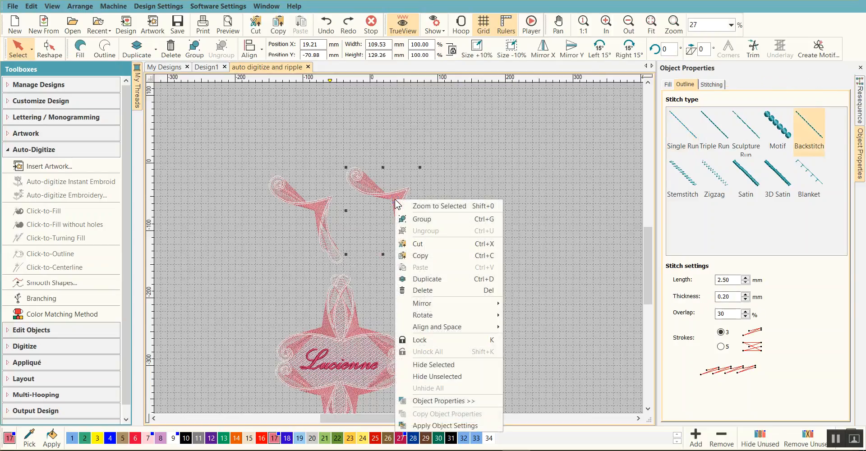
left_click(416, 218)
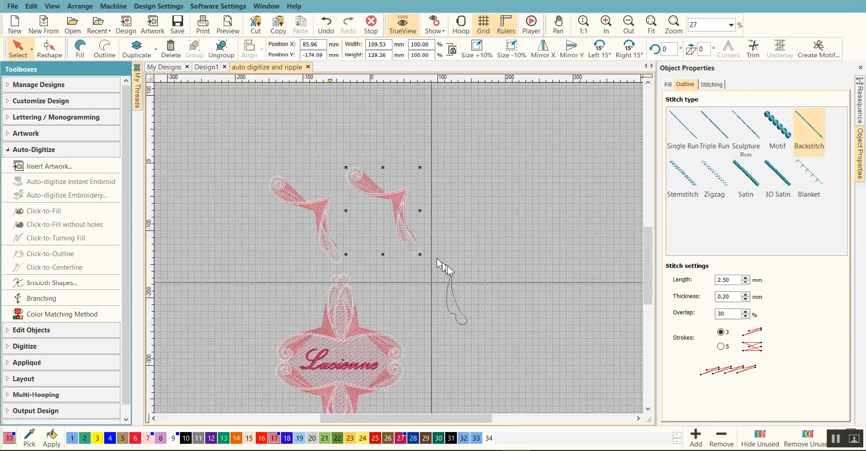
left_click_drag(399, 192, 463, 272)
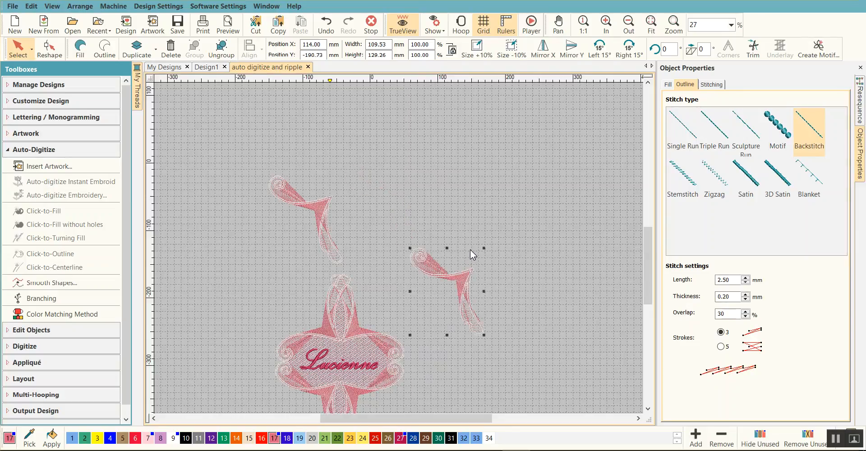
Rotate the grouped scroll slightly clockwise and place a horizontally mirrored duplicate to its right
left_click_drag(470, 250, 480, 294)
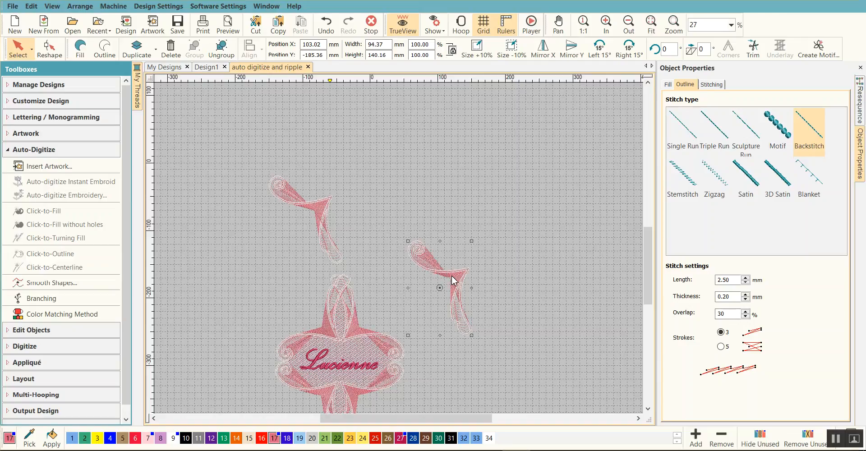
left_click_drag(453, 280, 495, 261)
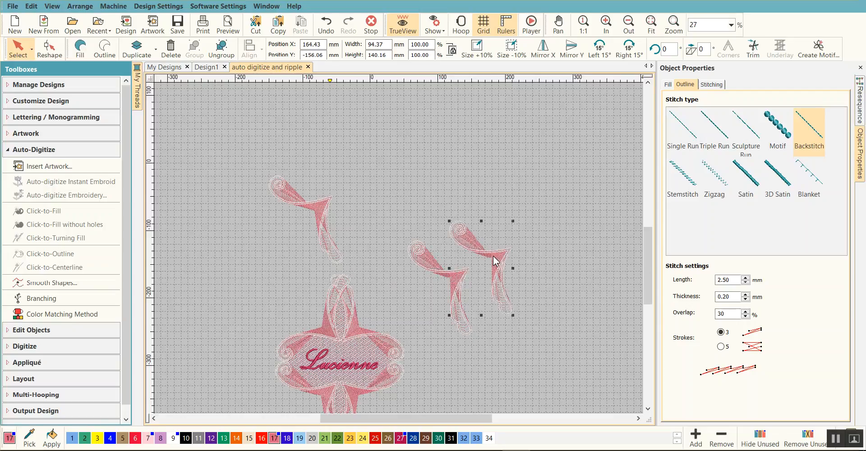
left_click(544, 56)
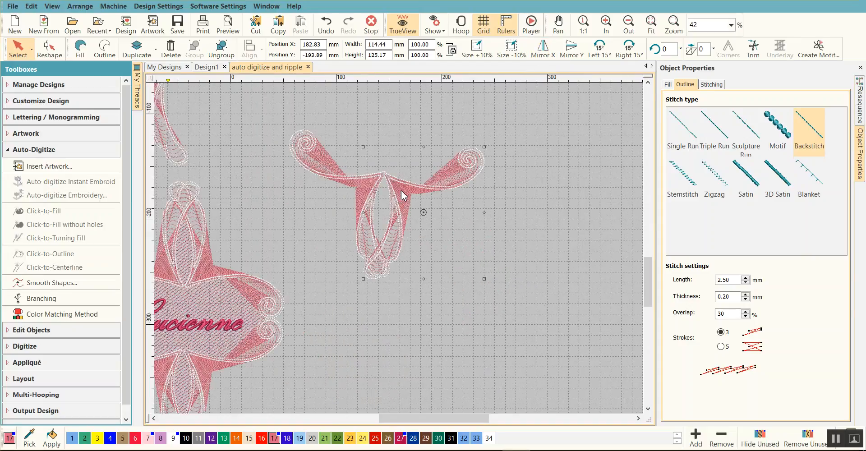
Fit the mirrored scroll against the first one and rotate the selected pair slightly counterclockwise so both curls sit level
left_click_drag(402, 191, 405, 189)
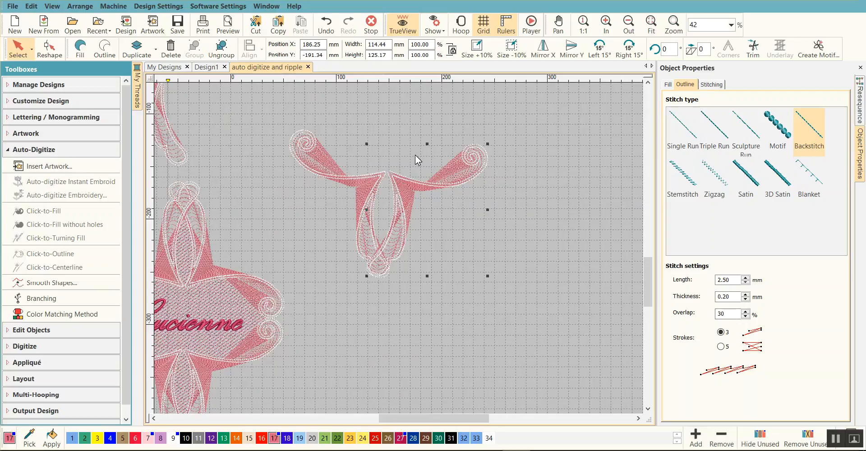
left_click_drag(415, 156, 415, 155)
key("Left")
key("Left")
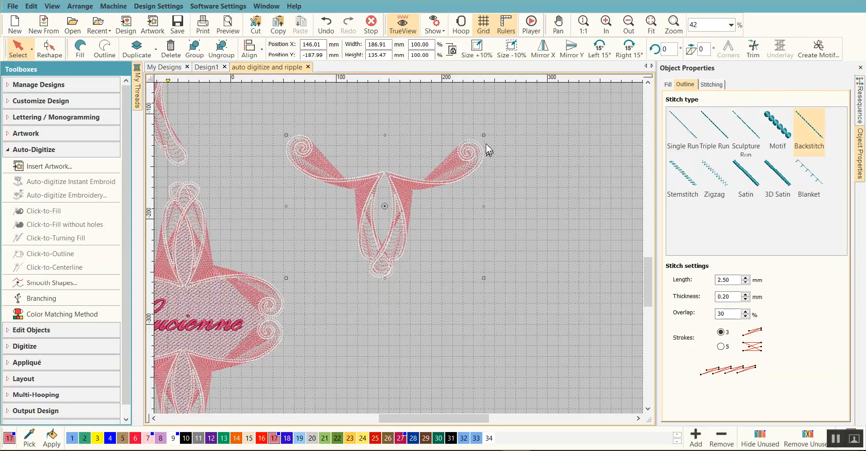
left_click_drag(484, 135, 476, 128)
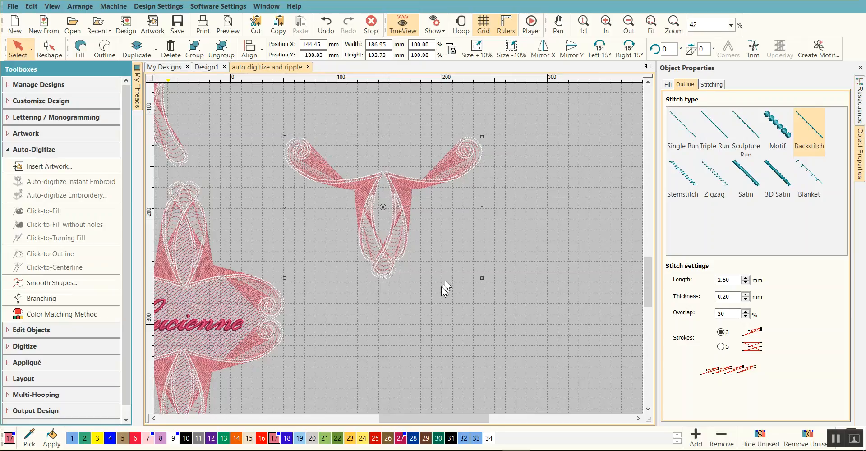
Duplicate the scroll pair directly above at X 146.45 mm, Y -94.28 mm, and mirror the copy vertically to close the frame
scroll(437, 297, "down", 1)
scroll(384, 250, "down", 1)
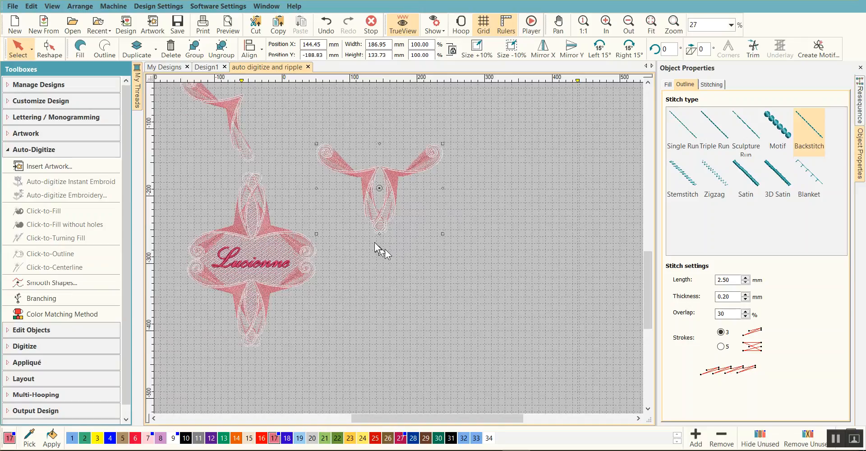
left_click_drag(288, 113, 467, 245)
left_click_drag(373, 181, 373, 174)
left_click_drag(374, 149, 373, 118)
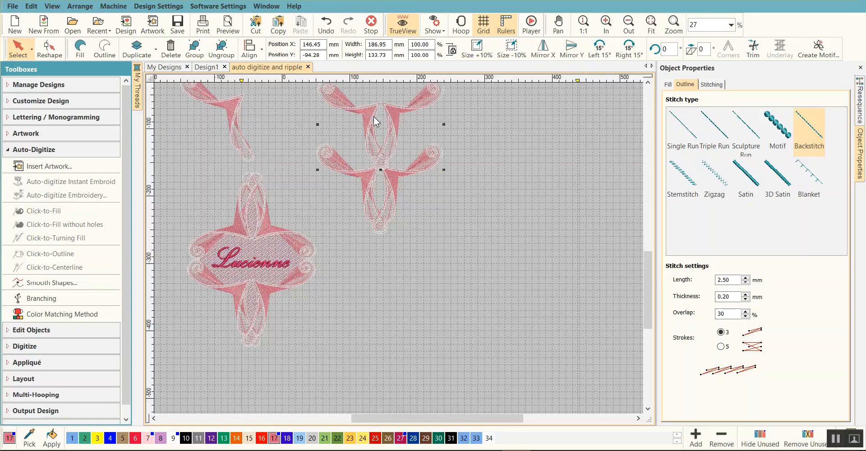
left_click(572, 53)
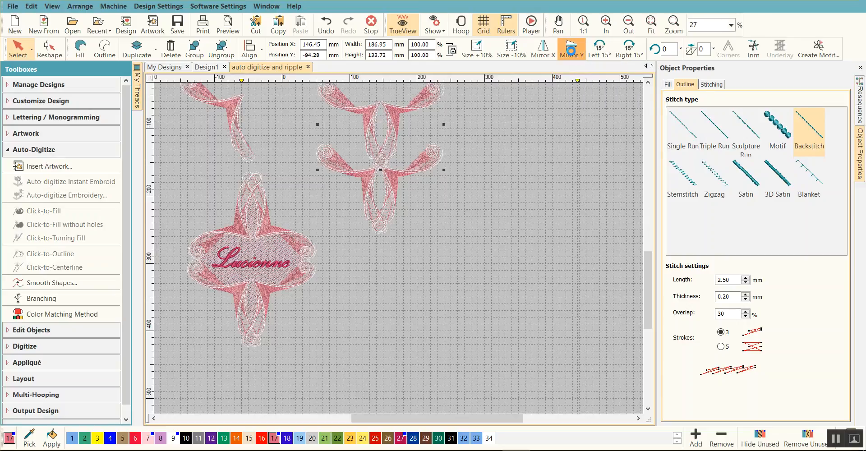
scroll(462, 148, "up", 1)
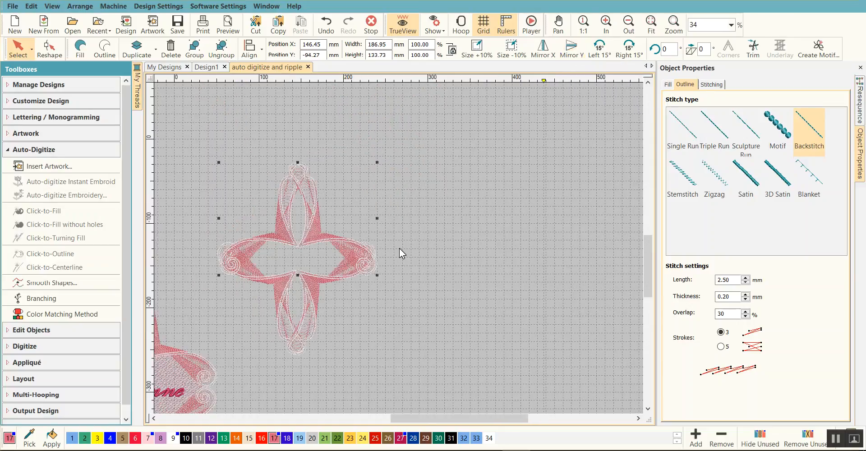
Move the upper mirrored scroll pair up and align it over the lower pair at X 144.32 mm, Y -56.49 mm
left_click_drag(299, 225, 298, 196)
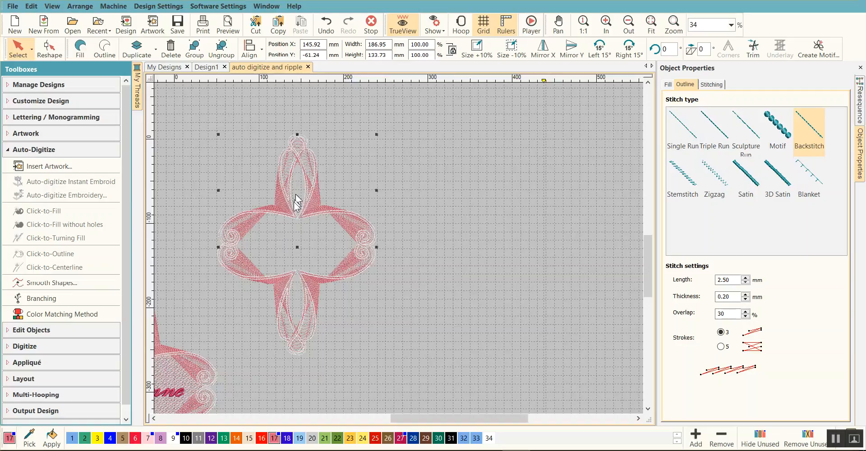
key("Up")
key("Up")
key("Up")
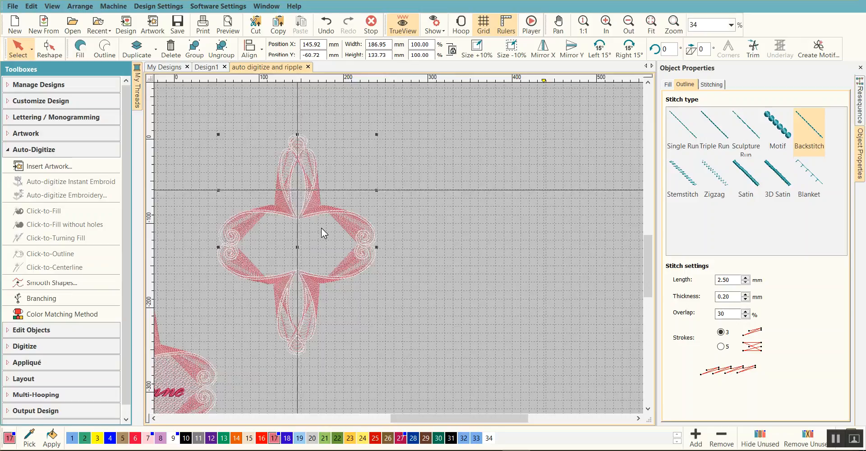
key("Up")
key("Up")
key("Up")
key("Up")
key("Up")
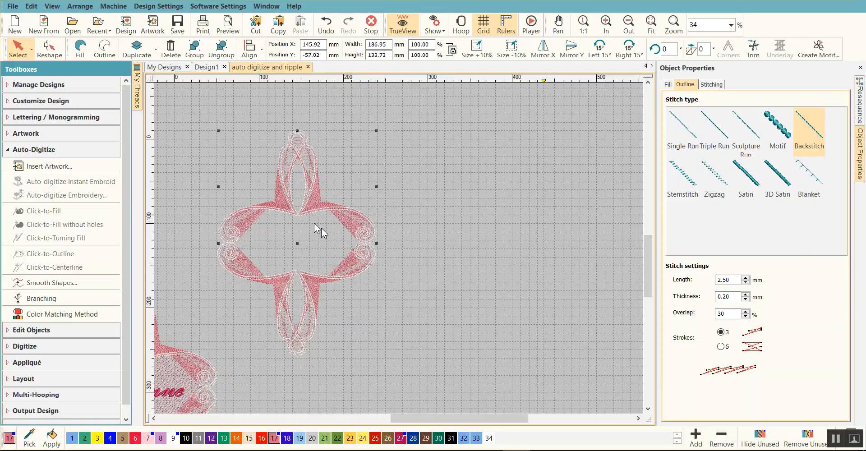
key("Left")
key("Left")
key("Left")
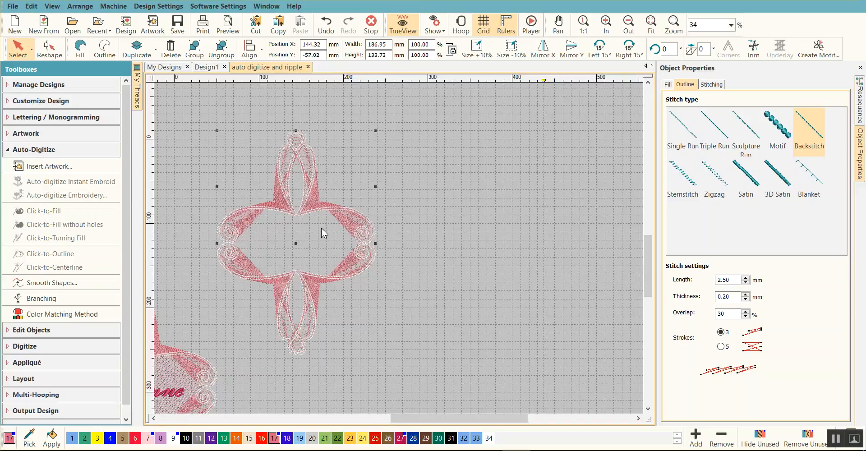
key("Up")
Group both scroll pairs into one frame and move it beside the lettered medallion at X 207.81 mm, Y -286.63 mm
scroll(245, 307, "down", 1)
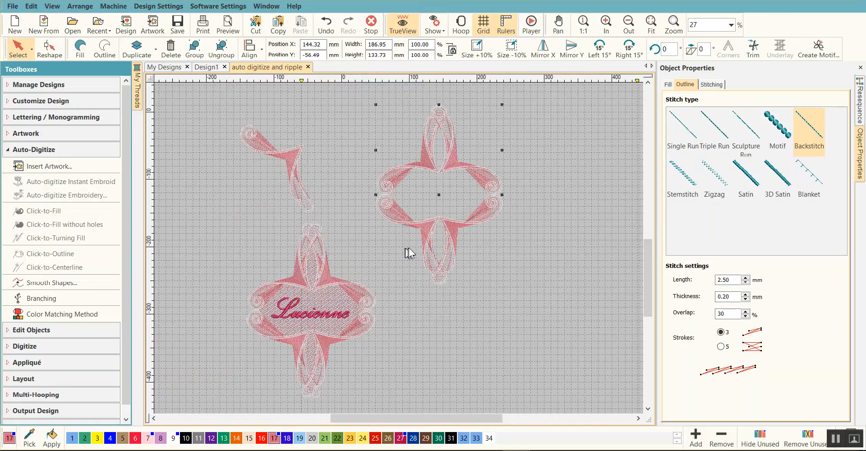
left_click_drag(339, 102, 559, 295)
left_click_drag(566, 364, 567, 367)
right_click(487, 263)
left_click(514, 51)
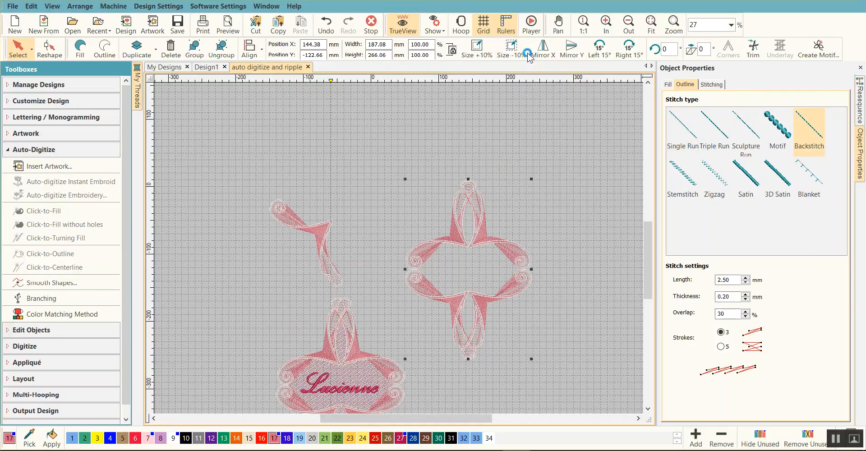
scroll(541, 338, "down", 1)
left_click_drag(345, 182, 383, 270)
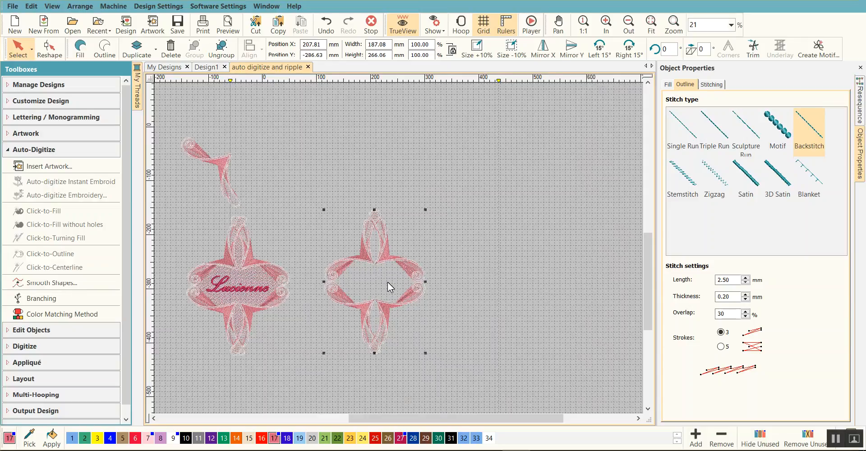
Digitize a closed shape with Tatami fill, pattern 1, inside the pointed petal opening between the frame's upper scrolls
scroll(388, 283, "up", 3)
scroll(399, 249, "up", 2)
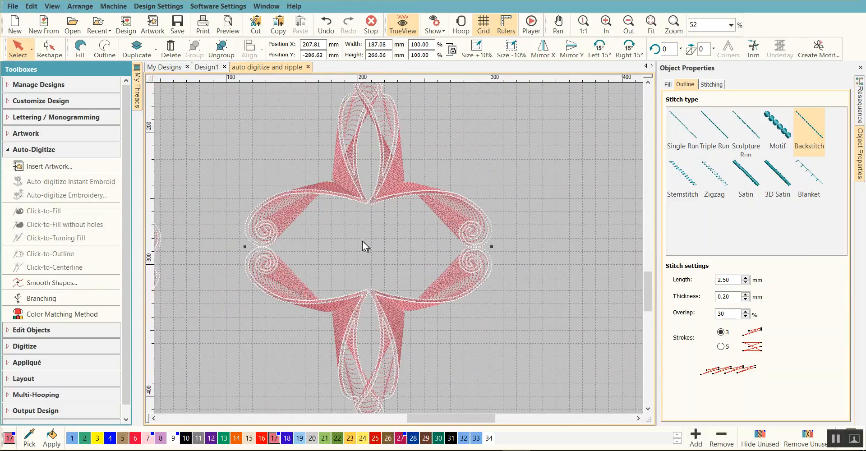
scroll(399, 249, "up", 1)
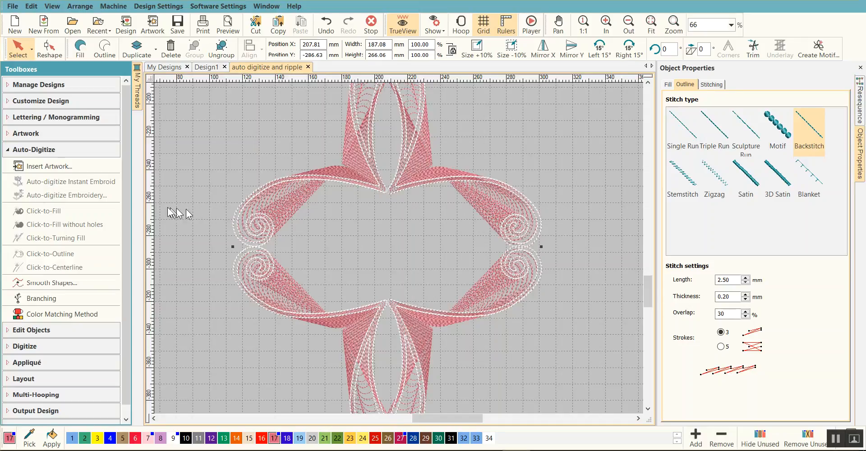
left_click(14, 151)
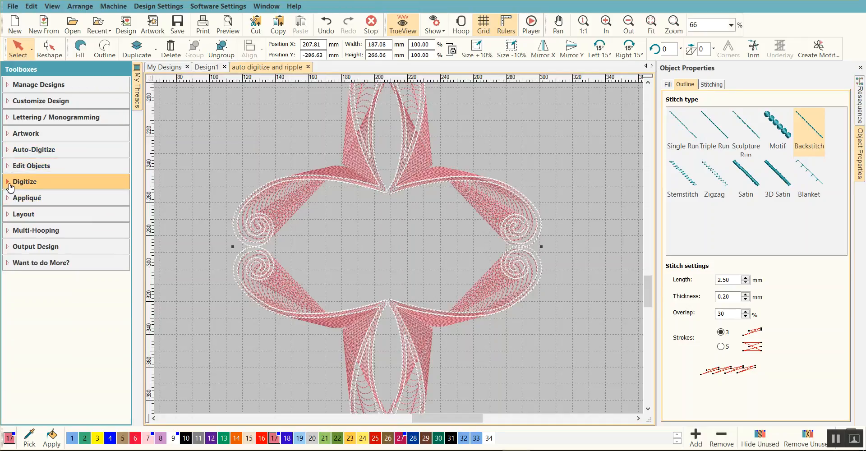
left_click(15, 181)
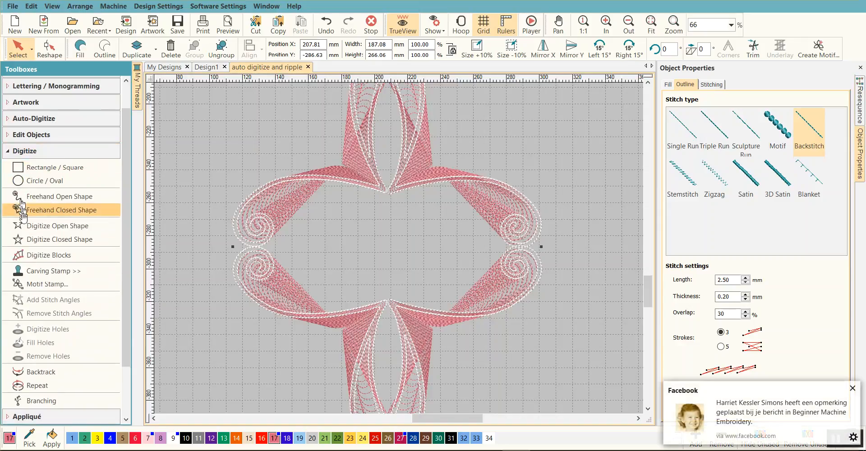
left_click(25, 240)
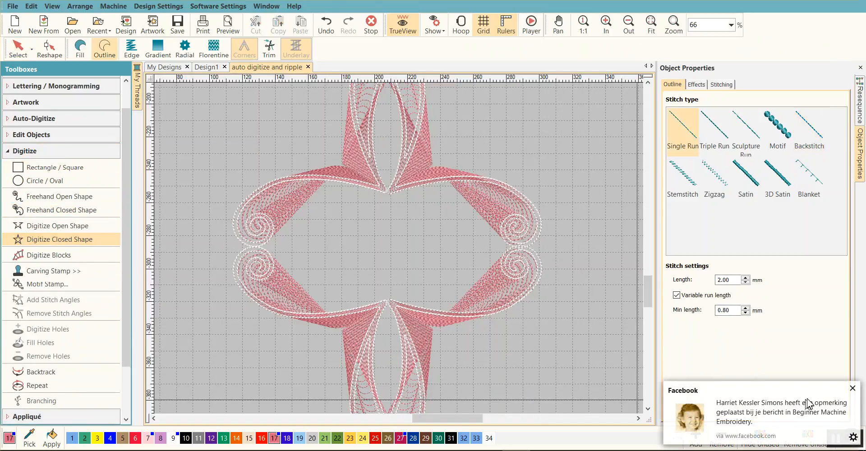
left_click(853, 388)
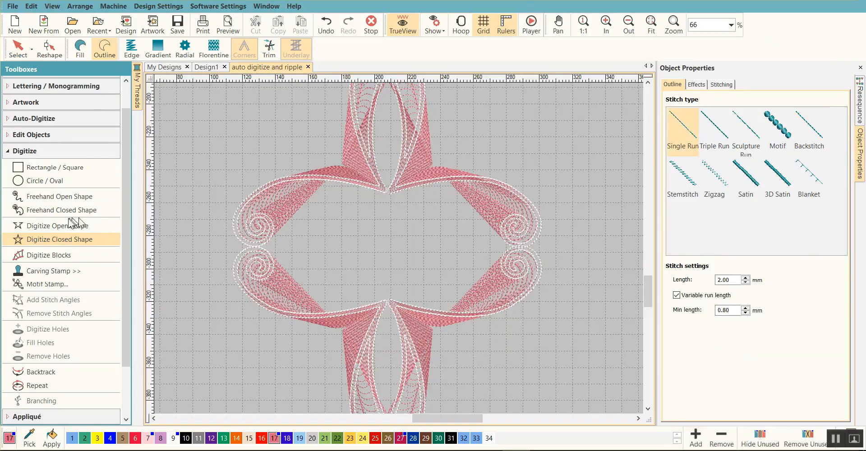
left_click(82, 56)
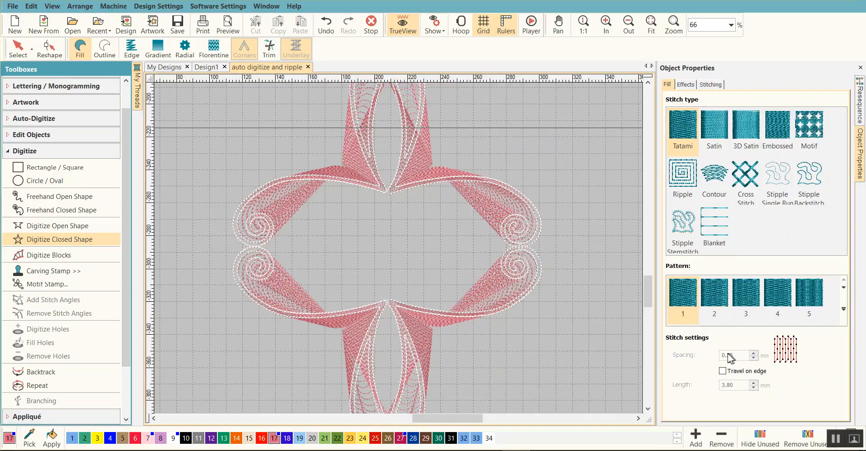
scroll(390, 228, "up", 1)
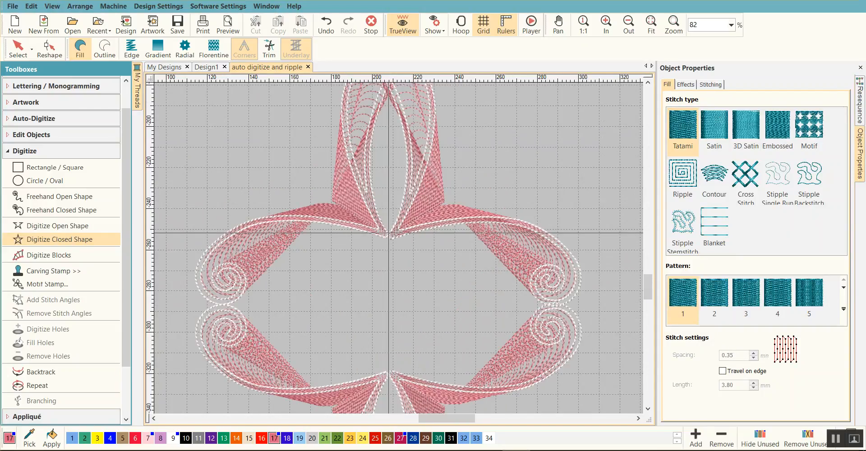
left_click(388, 233)
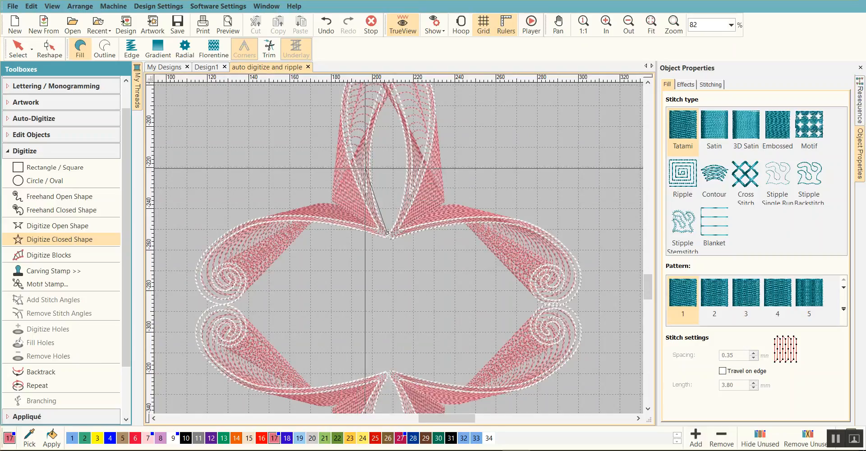
left_click(369, 156)
scroll(370, 155, "up", 3)
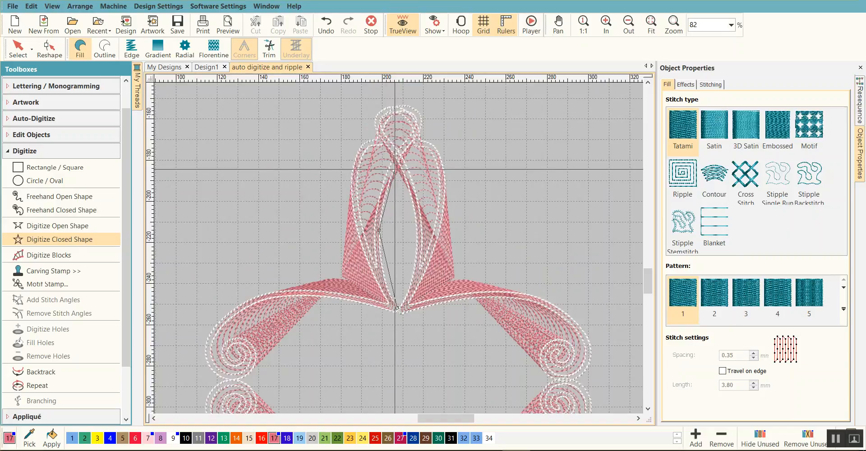
left_click(397, 170)
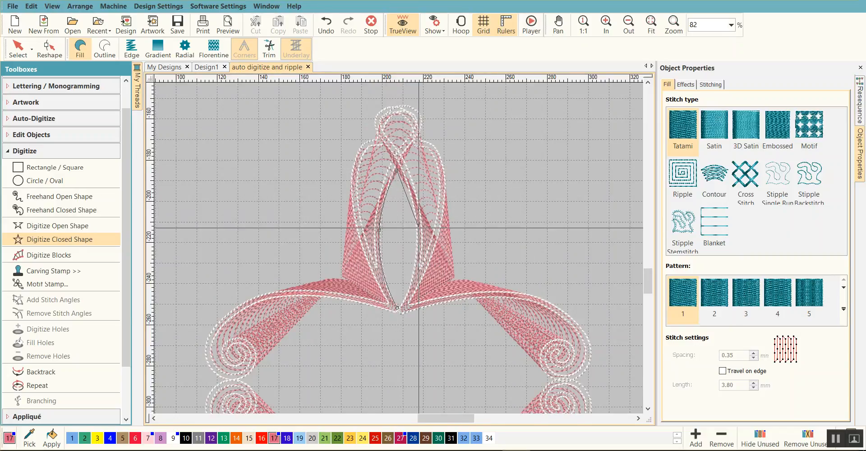
left_click(419, 228)
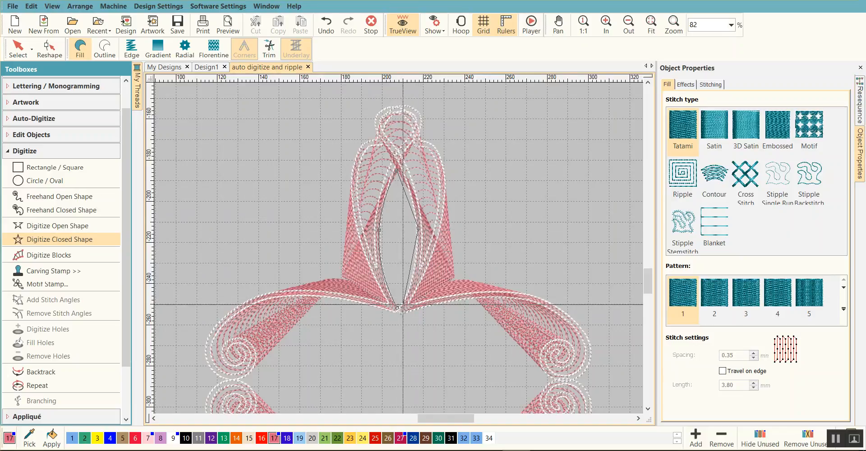
left_click(401, 308)
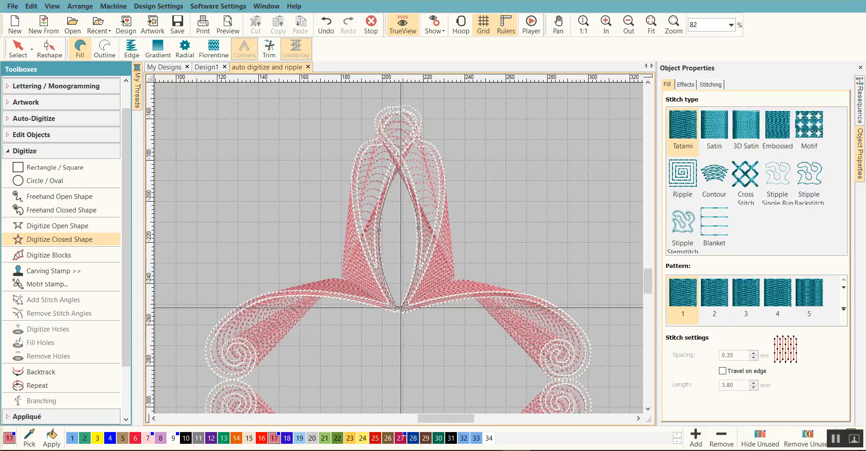
key("Return")
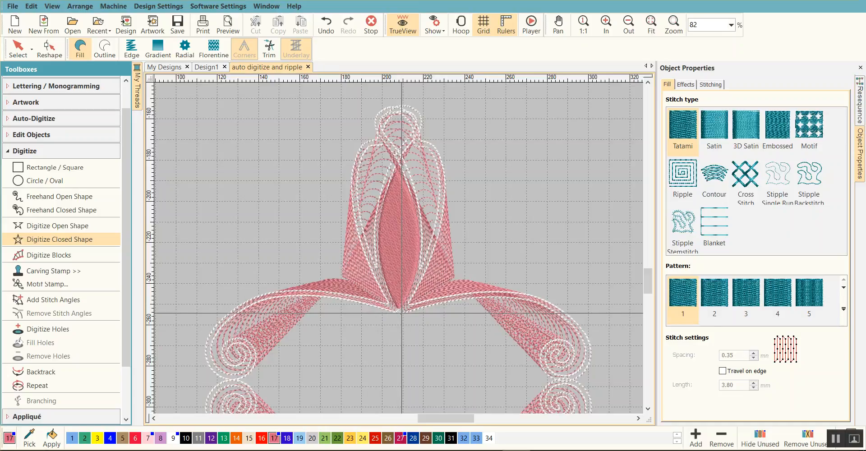
Digitize a closed Tatami-filled shape covering the frame's central opening, following the inner edges of all four scrolls
left_click(402, 313)
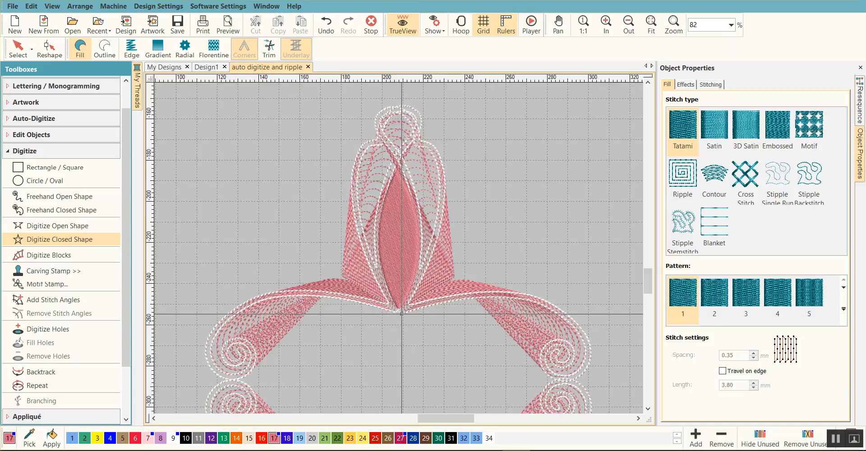
left_click(450, 301)
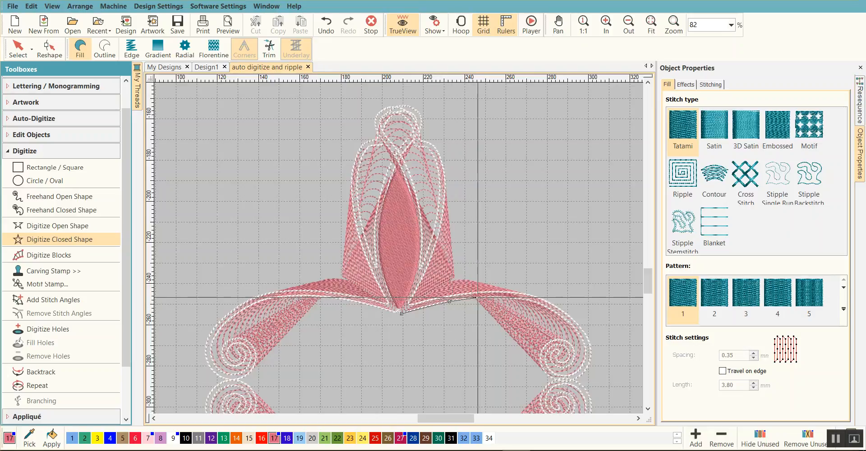
left_click(476, 297)
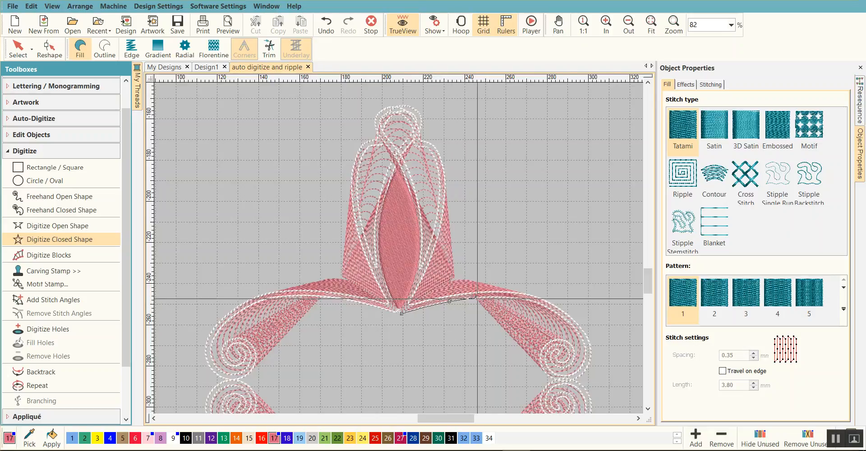
left_click(546, 374)
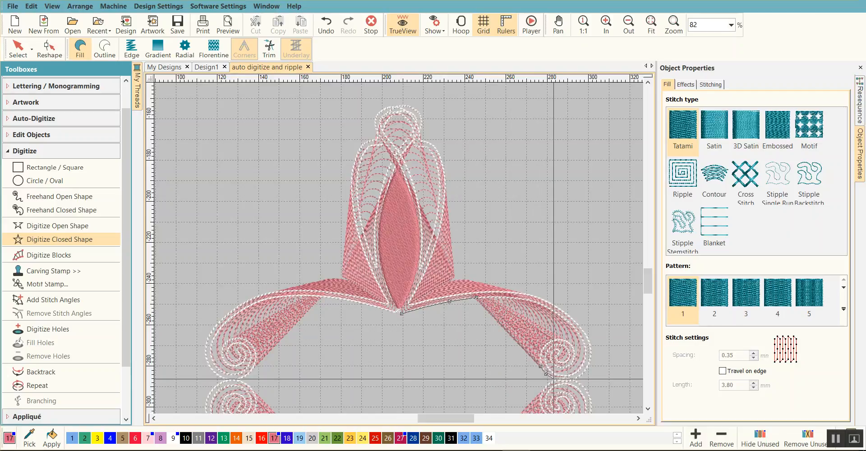
left_click(554, 377)
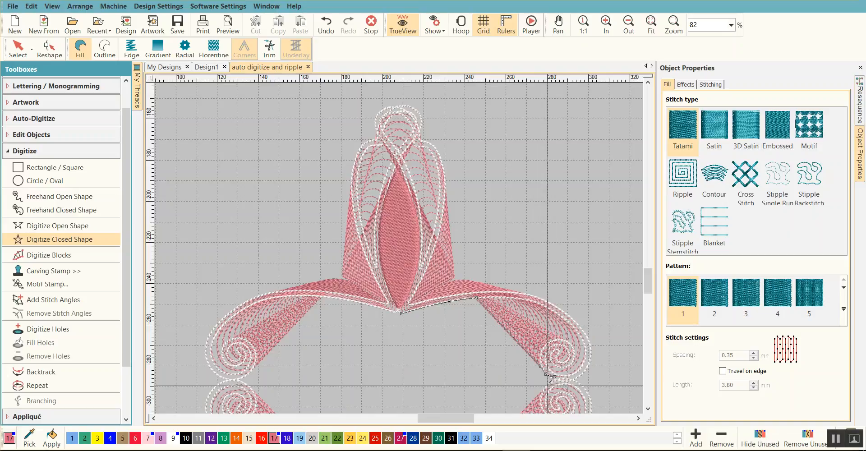
left_click(547, 386)
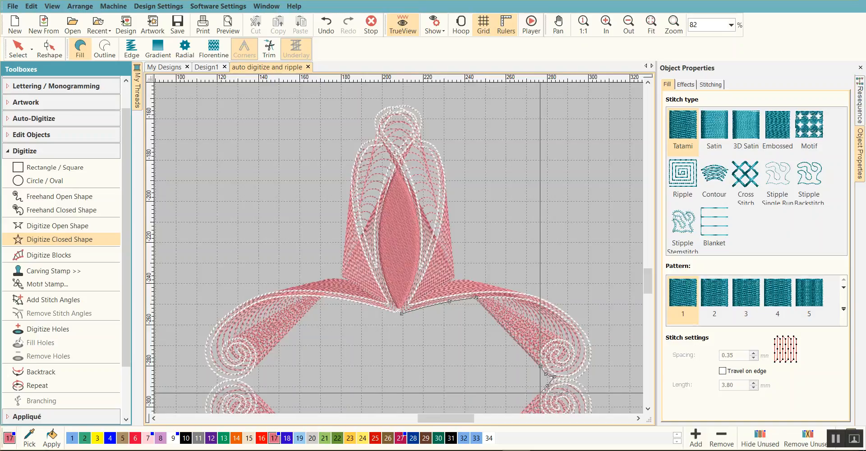
left_click(540, 392)
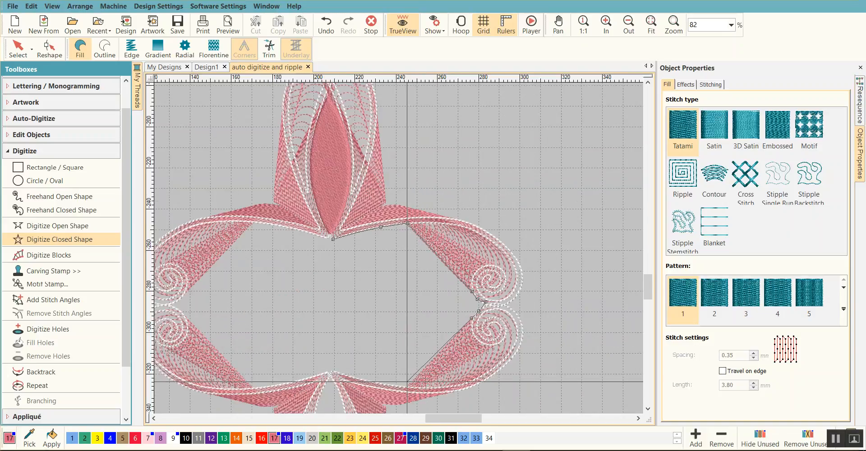
left_click(407, 386)
left_click(373, 382)
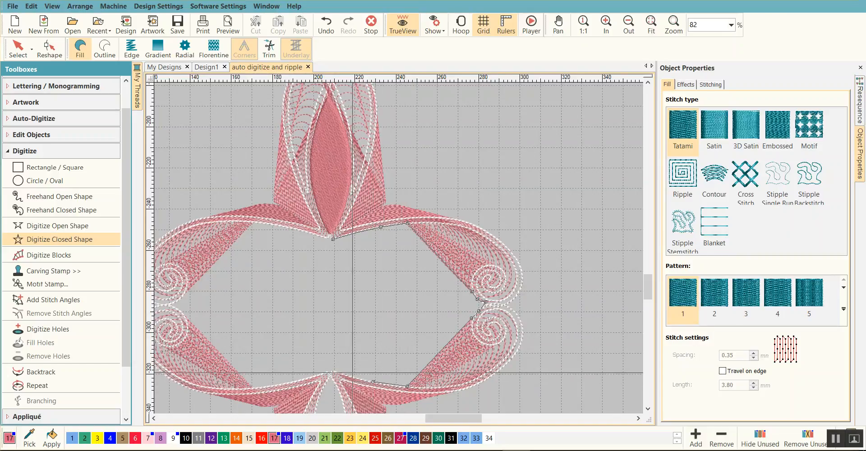
left_click(329, 372)
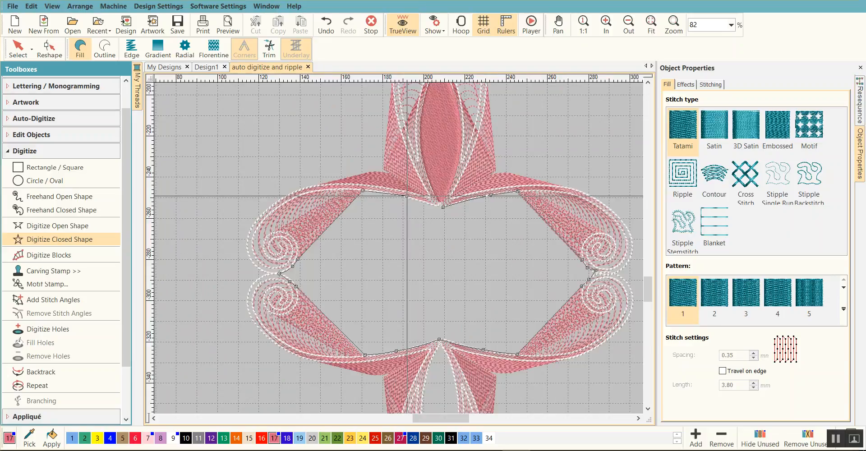
left_click(407, 196)
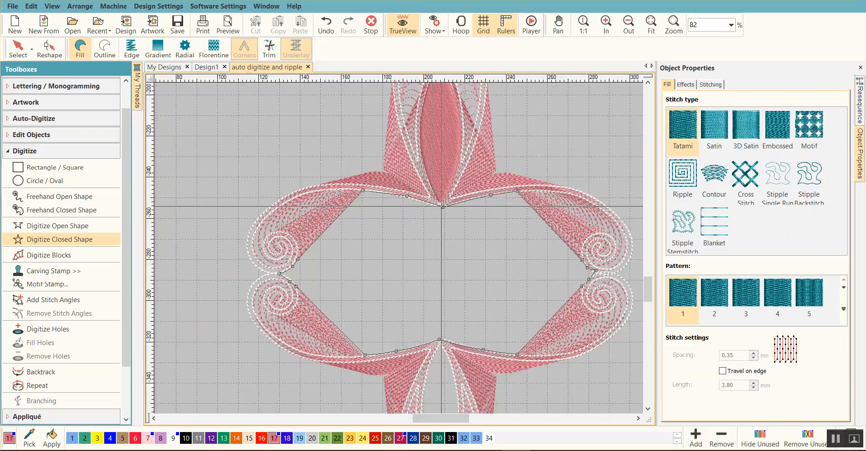
left_click(444, 208)
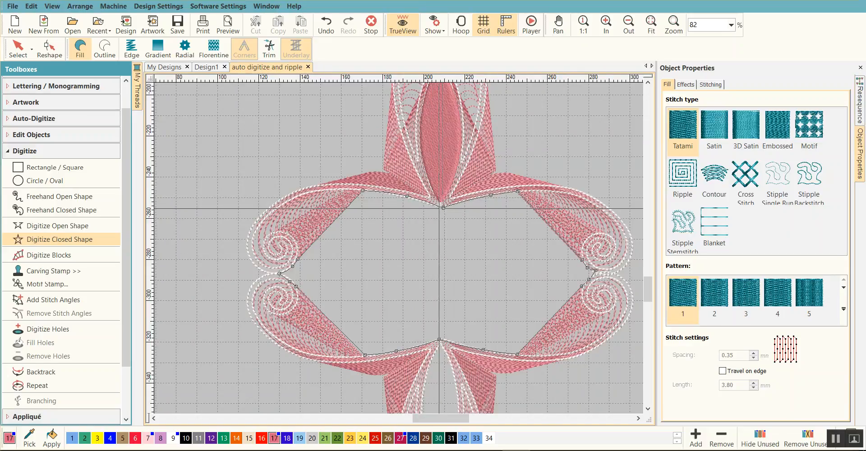
key("Return")
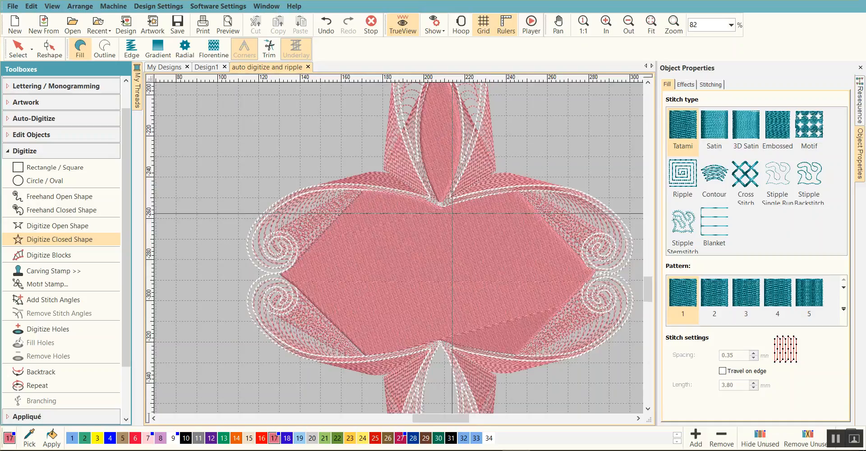
Digitize a closed Tatami-filled shape with pattern 1 inside the pointed petal opening between the frame's lower scrolls
scroll(400, 276, "down", 1)
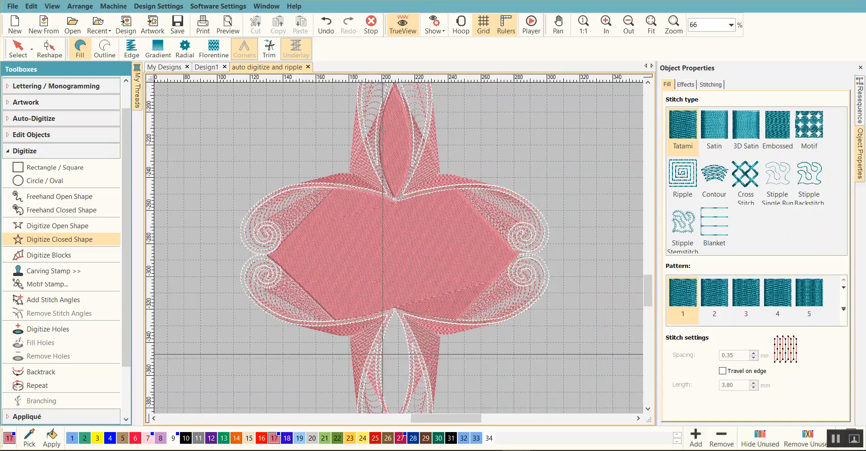
scroll(388, 353, "up", 1)
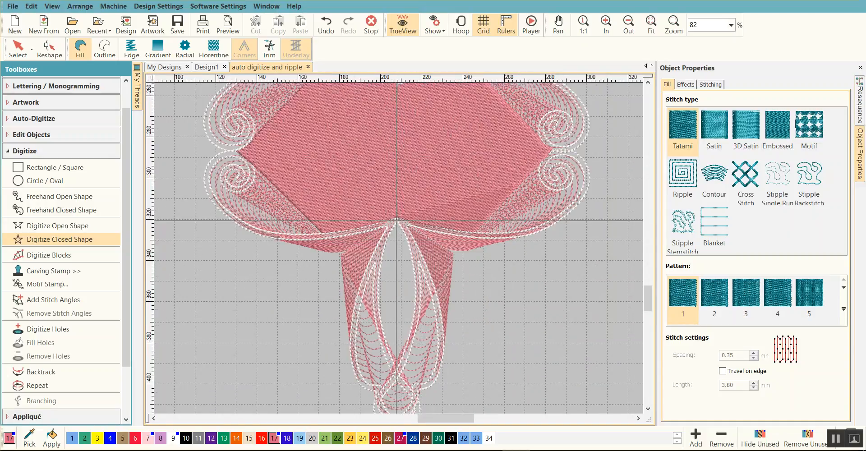
left_click(397, 222)
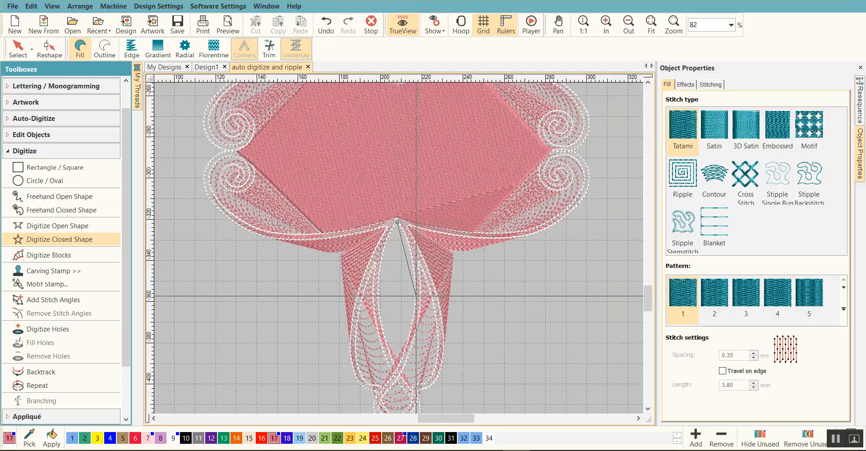
left_click(416, 296)
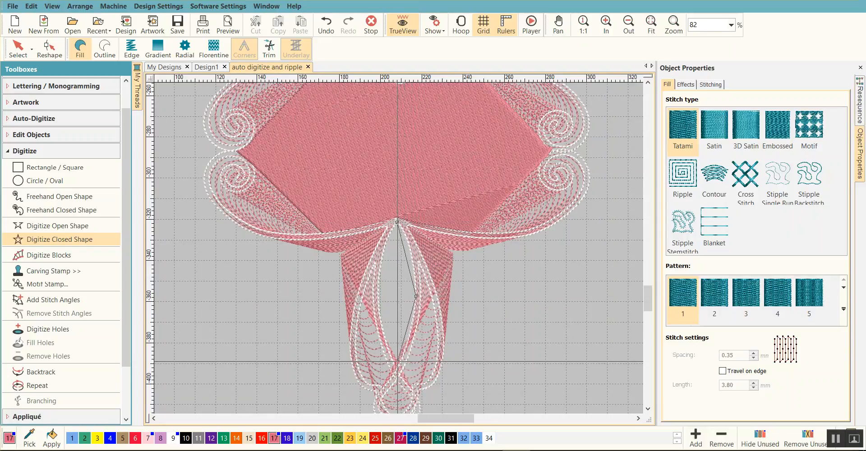
left_click(398, 361)
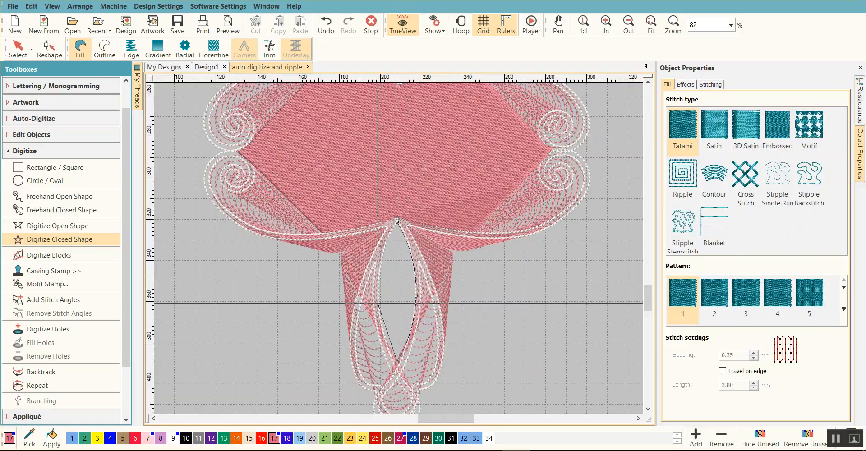
left_click(378, 301)
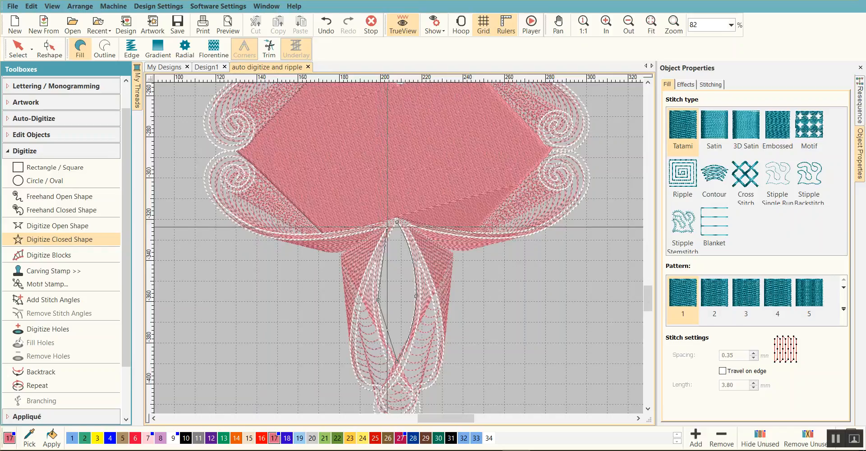
left_click(397, 220)
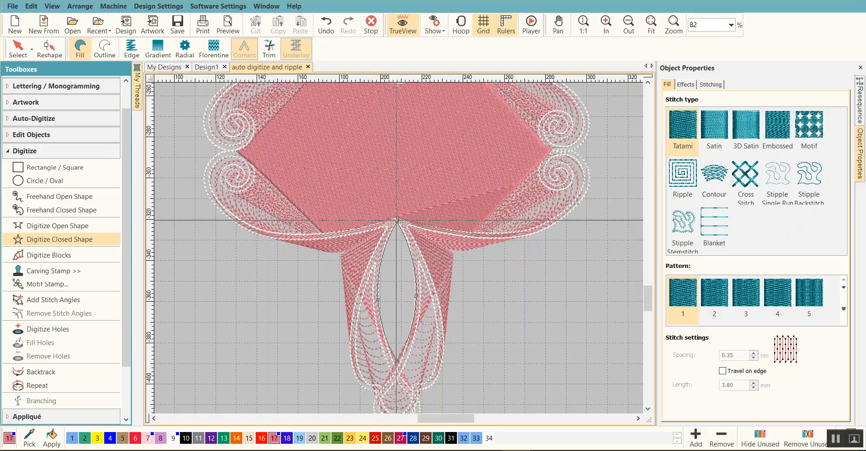
key("Return")
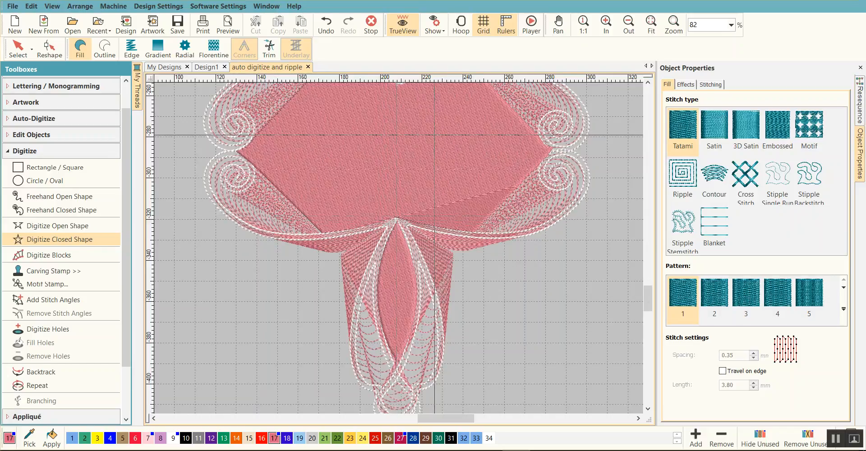
Set the central Tatami fill's stitch spacing to 3 mm and turn off its Underlay 1
scroll(441, 150, "down", 1)
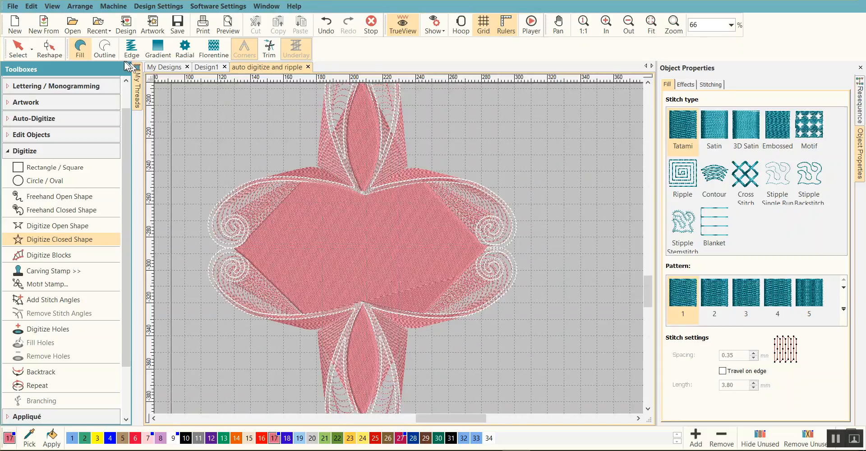
left_click(19, 48)
left_click(343, 262)
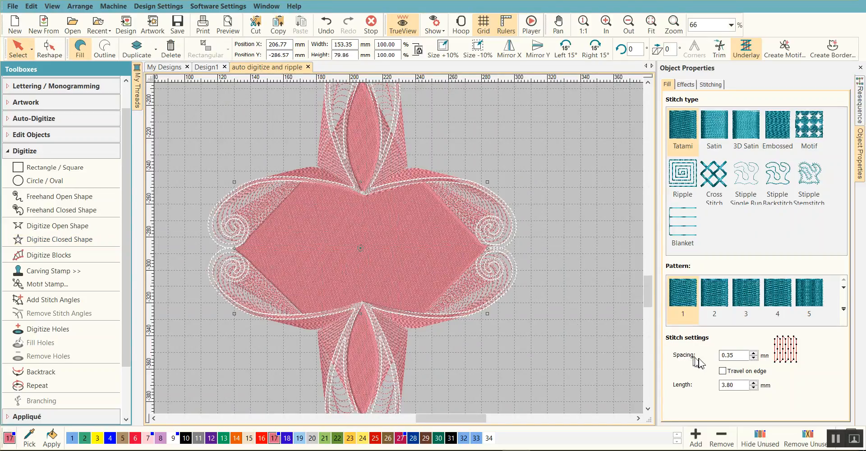
left_click_drag(738, 356, 719, 357)
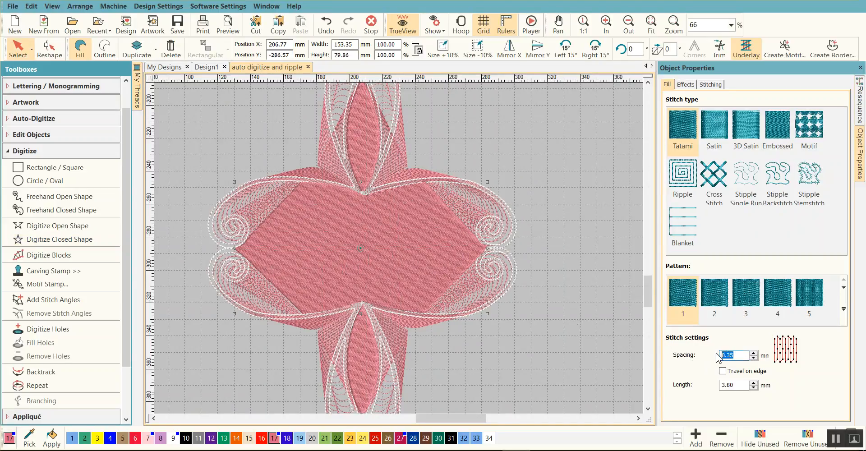
type("3")
key("Return")
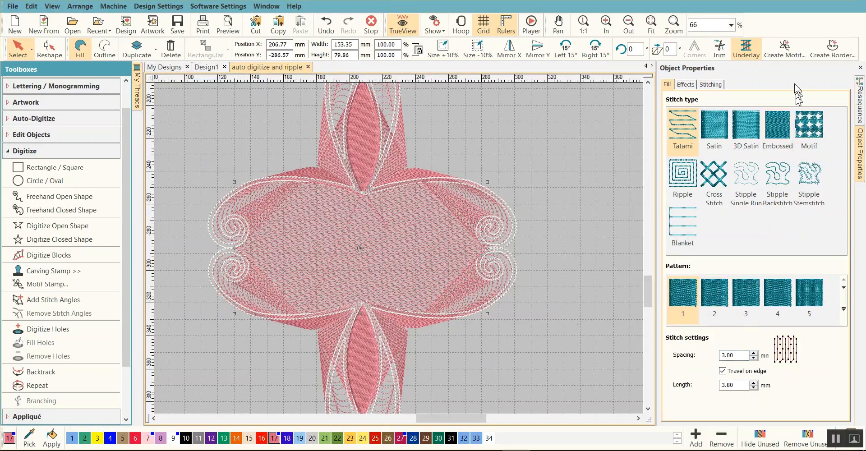
left_click(717, 86)
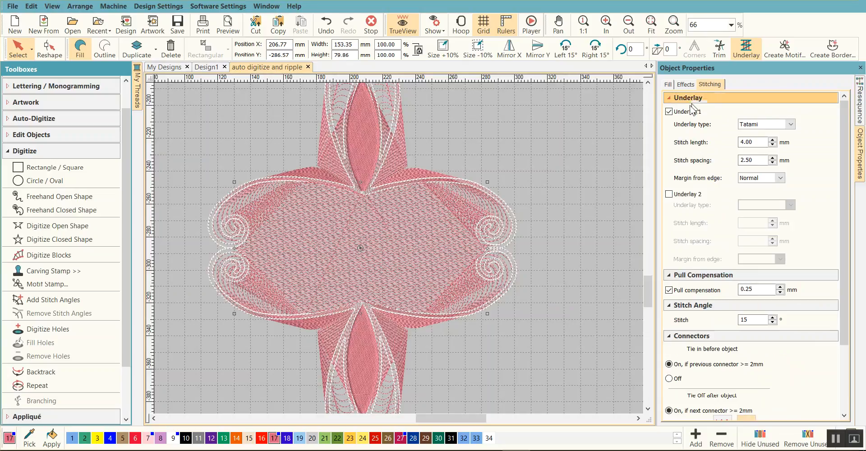
left_click(670, 112)
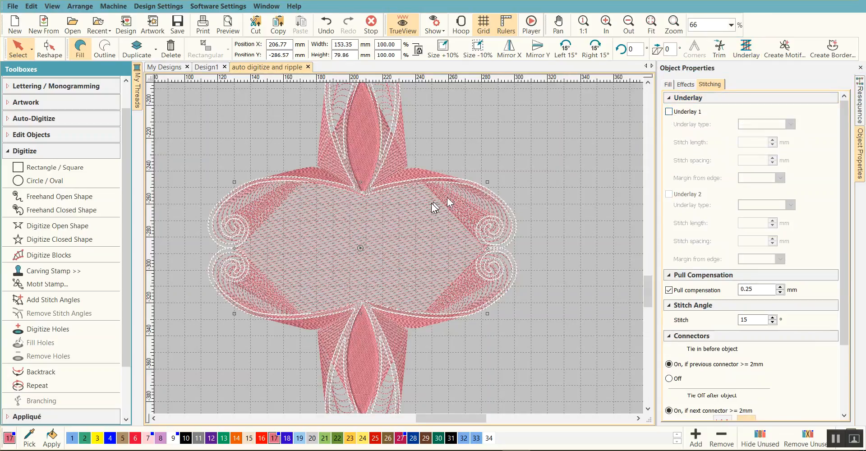
Turn off Underlay 1 for the Tatami fills in the upper and lower petal openings
left_click(372, 139)
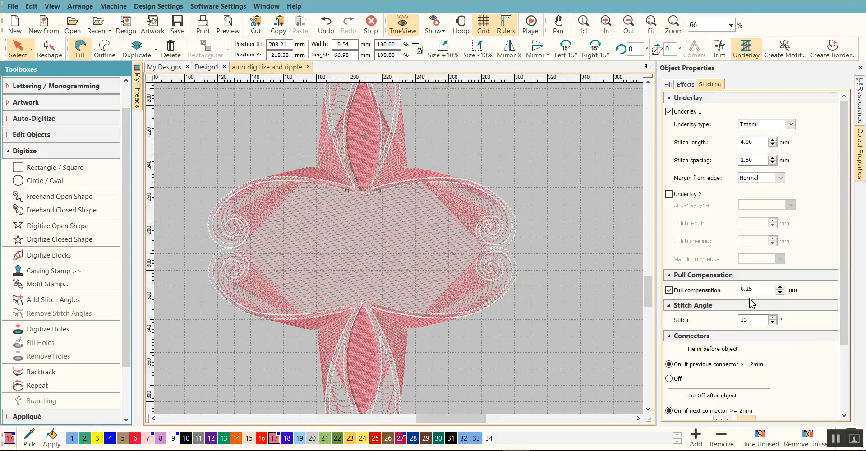
left_click(670, 112)
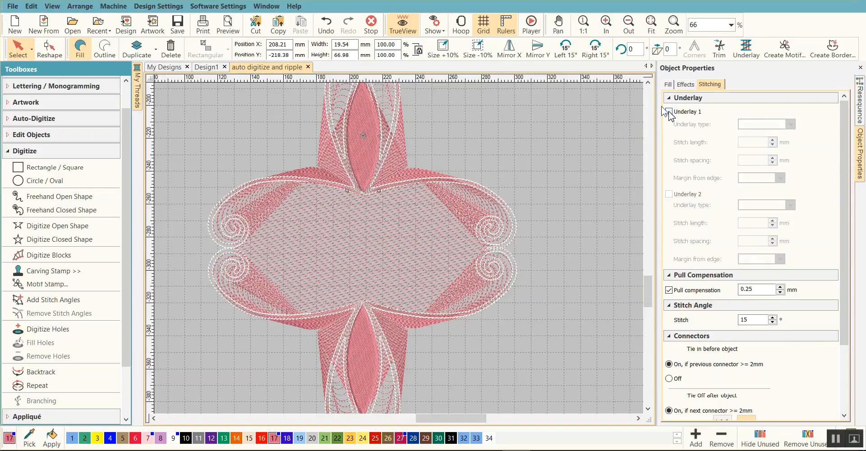
left_click(357, 355)
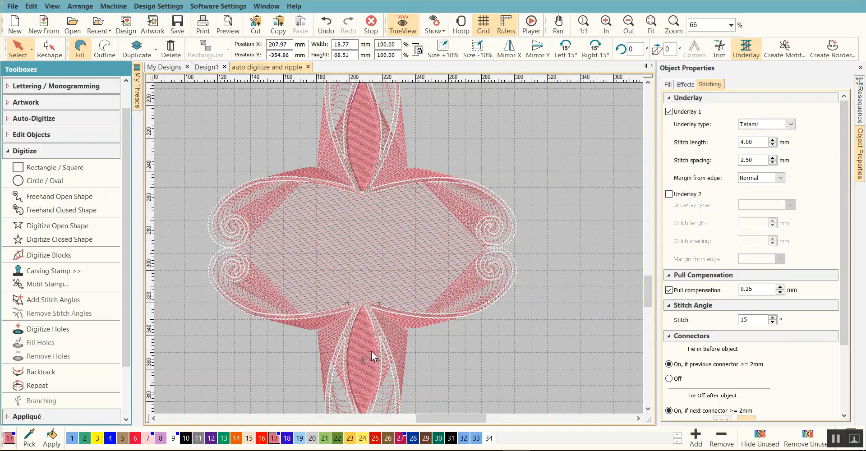
left_click(670, 112)
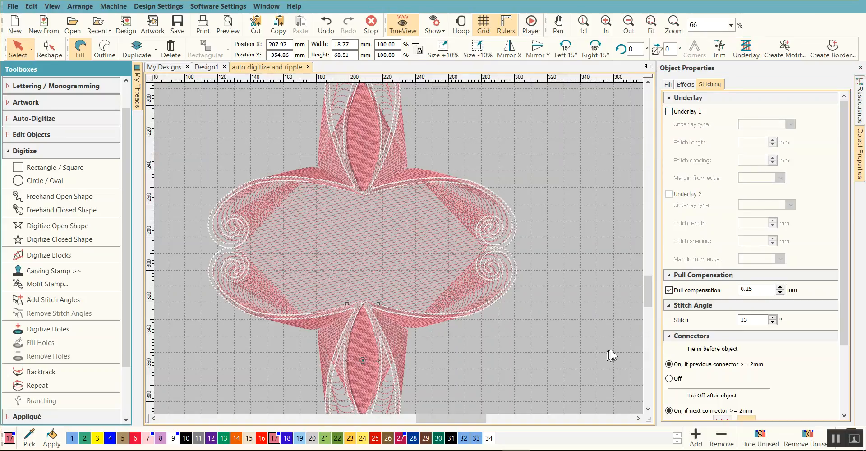
Set the stitch spacing of the lower and upper petal fills to 3 mm with travel on edge enabled
left_click(668, 85)
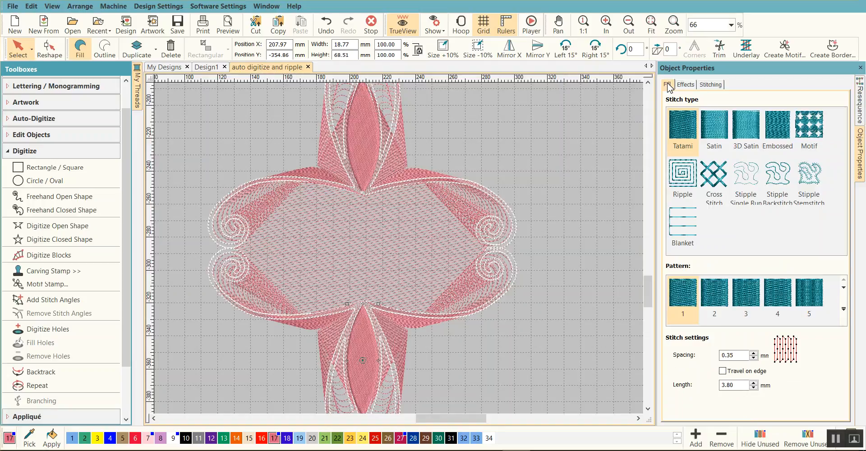
double_click(729, 355)
type("3")
left_click(723, 371)
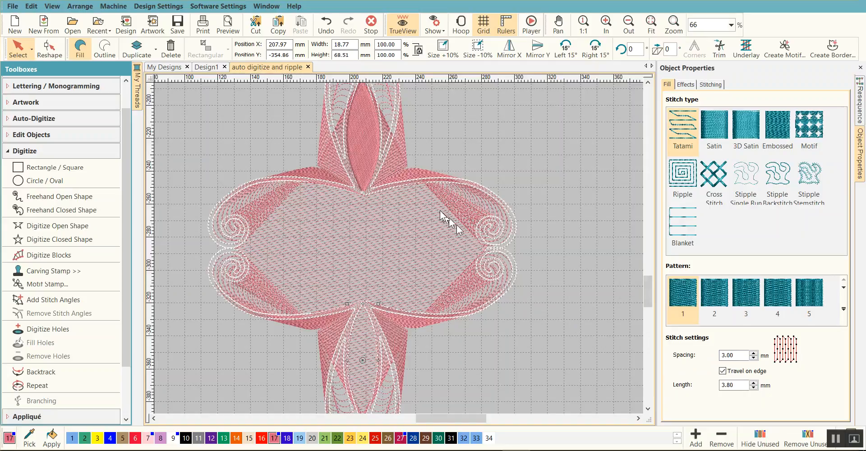
left_click(370, 145)
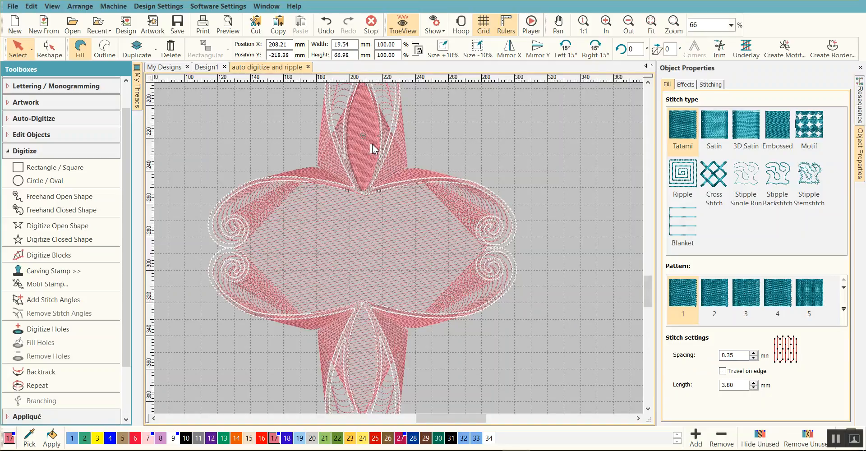
double_click(738, 355)
type("3")
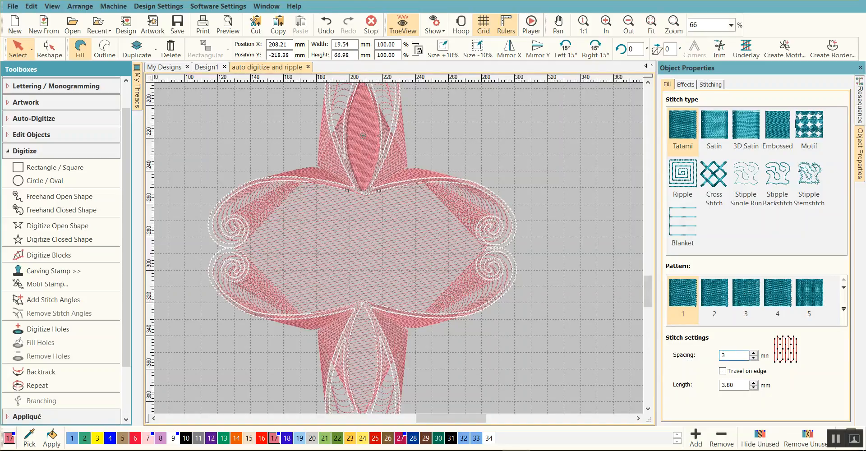
left_click(723, 371)
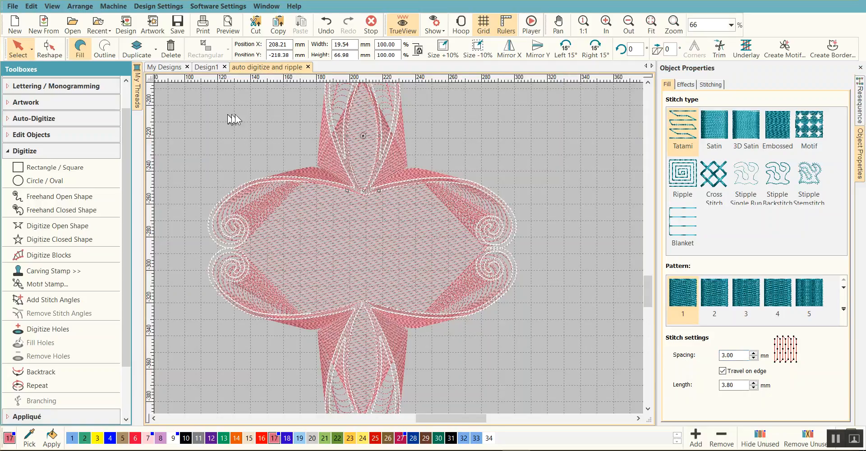
Reshape the upper petal fill's stitch angle so its stitch lines slope downward from left to right
left_click(359, 147)
left_click(49, 48)
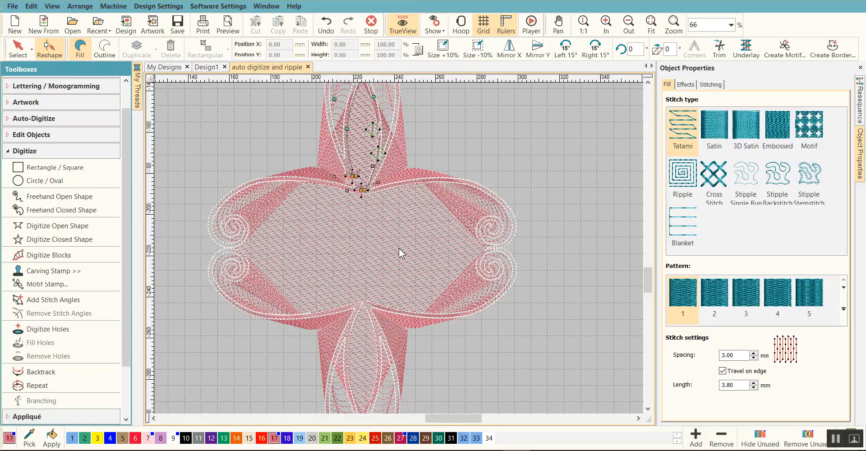
scroll(399, 248, "up", 1)
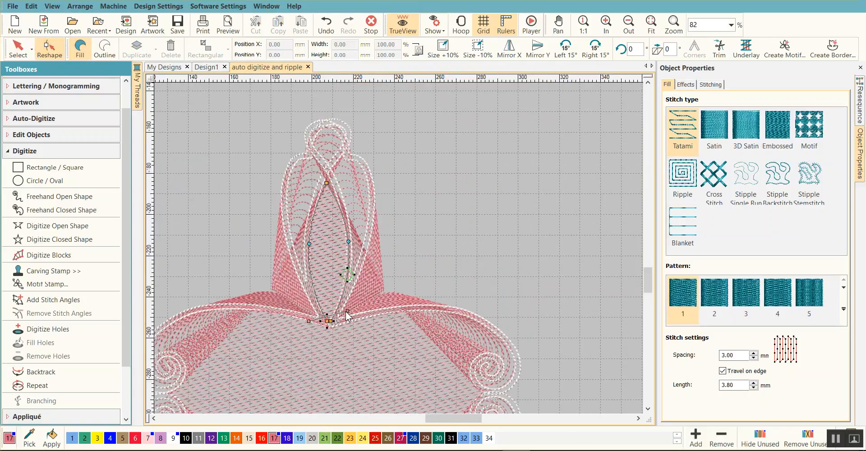
scroll(340, 332, "up", 4)
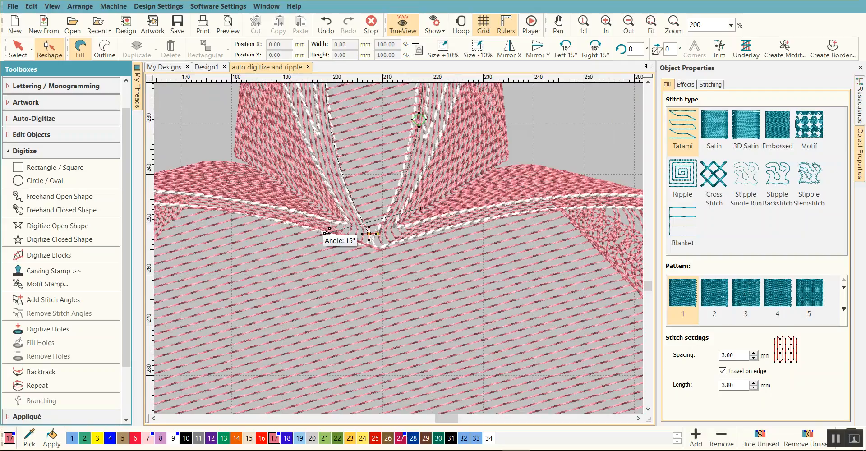
left_click_drag(325, 234, 324, 161)
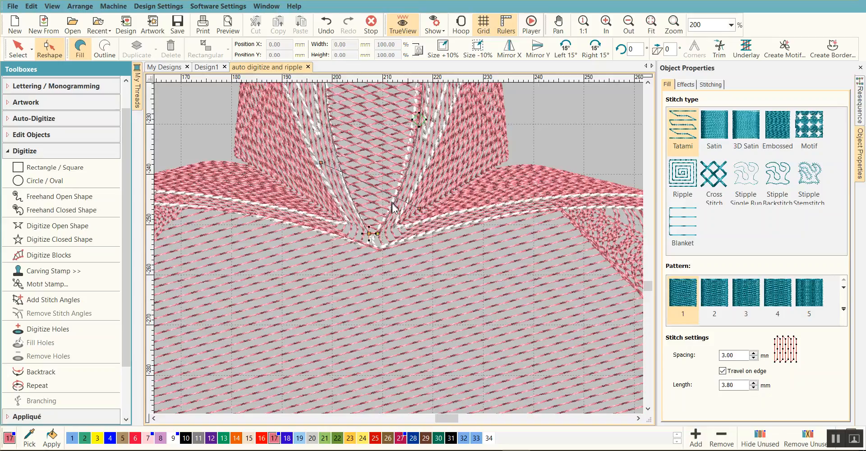
scroll(402, 252, "down", 2)
scroll(405, 254, "down", 2)
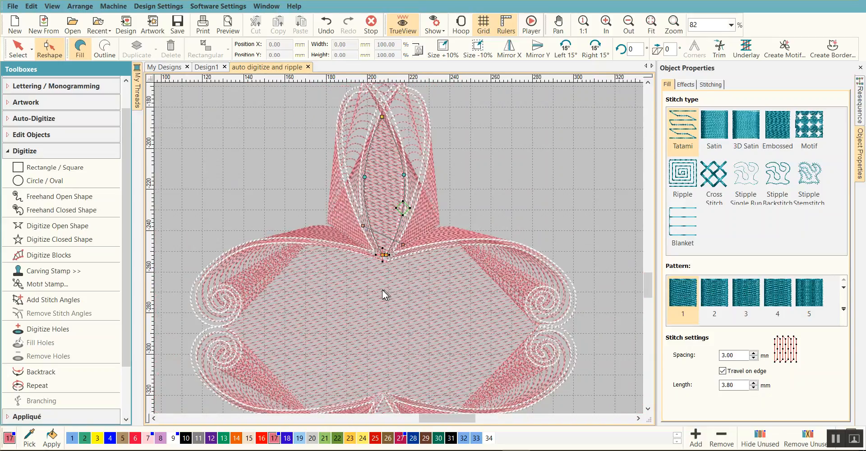
Reshape the central fill's stitch angle so its stitch lines slope gently downward from left to right
left_click(18, 47)
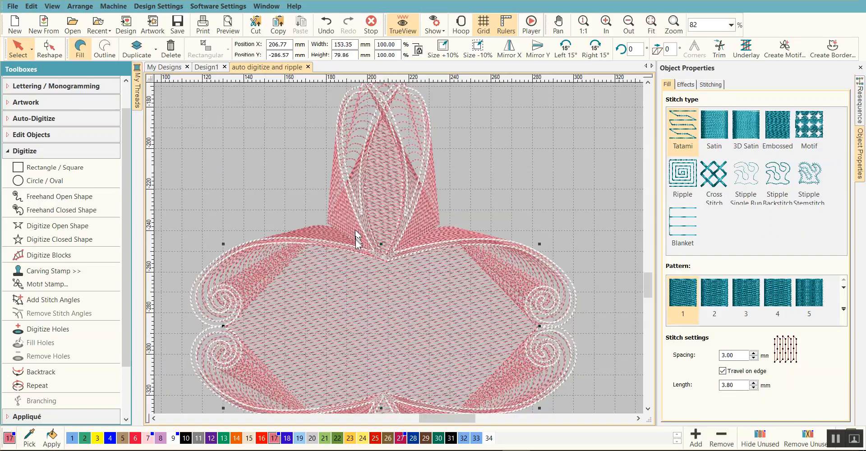
left_click(49, 48)
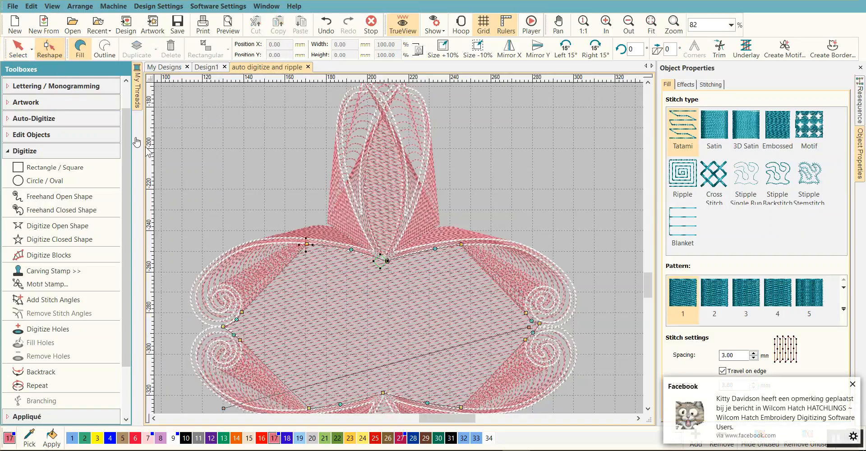
left_click(853, 384)
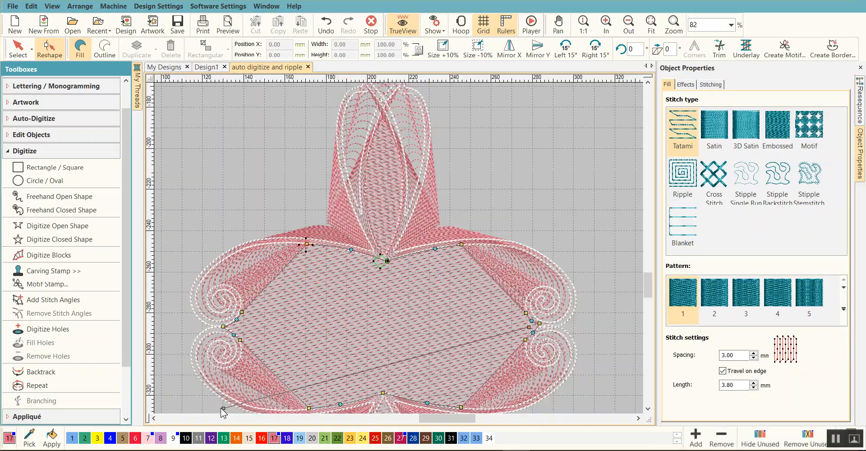
left_click_drag(224, 407, 271, 234)
scroll(399, 249, "up", 3)
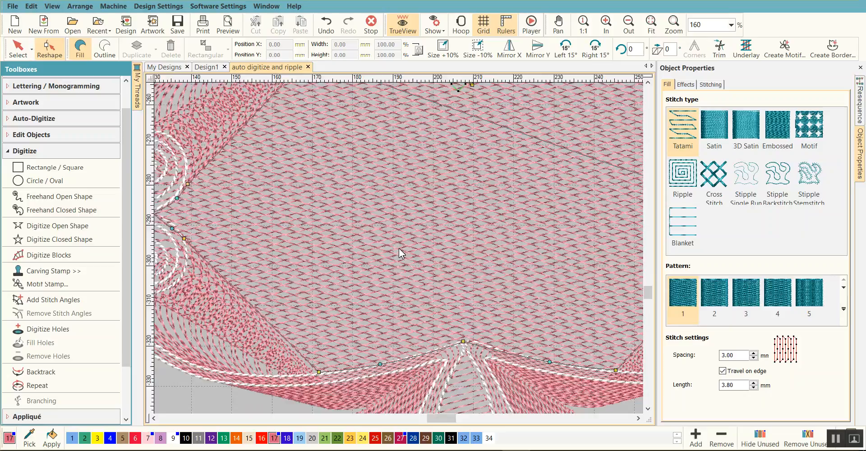
scroll(399, 246, "down", 3)
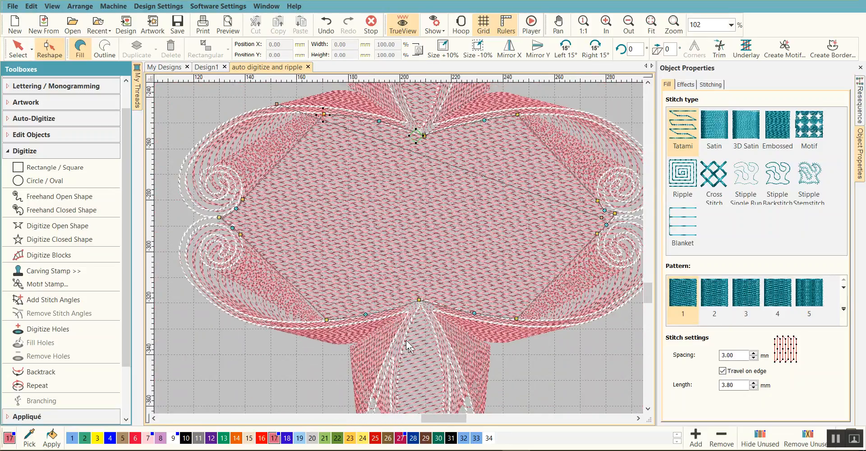
Reshape the lower petal fill's stitch angle so its stitch lines slope gently downward from left to right
left_click(18, 47)
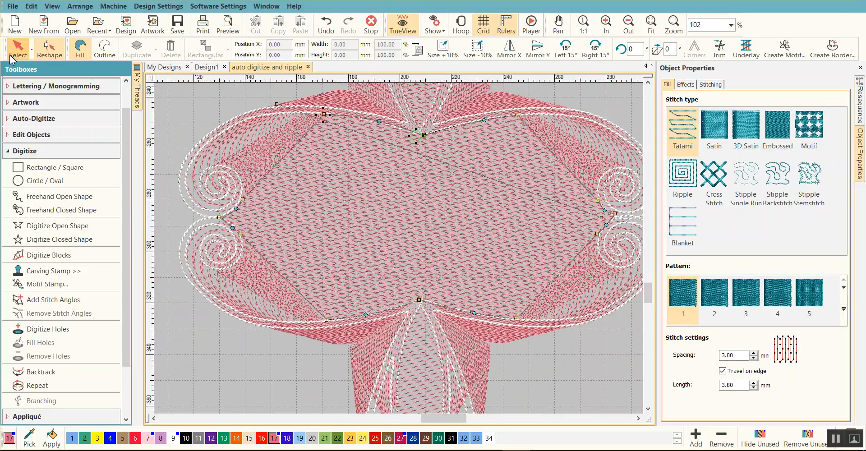
left_click(419, 344)
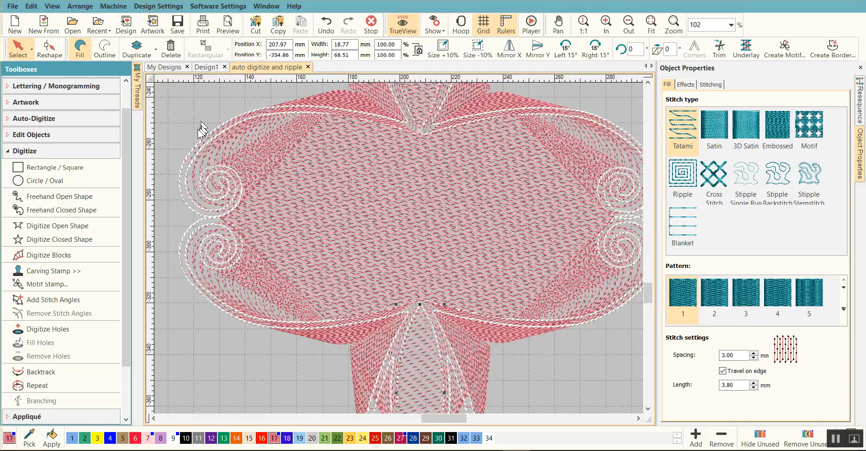
left_click(48, 49)
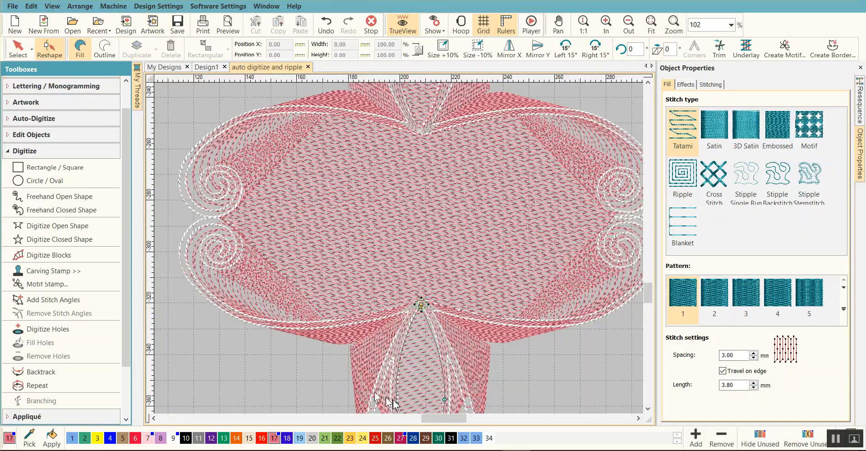
left_click_drag(401, 313, 394, 292)
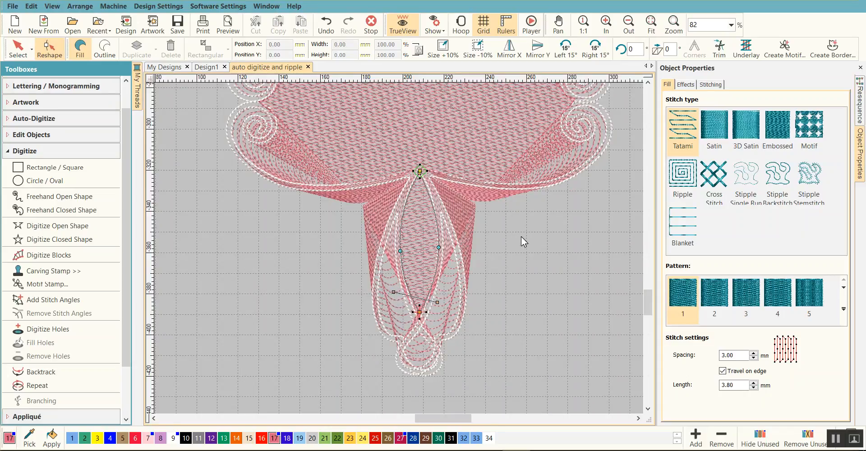
scroll(521, 237, "down", 3)
scroll(369, 224, "up", 1)
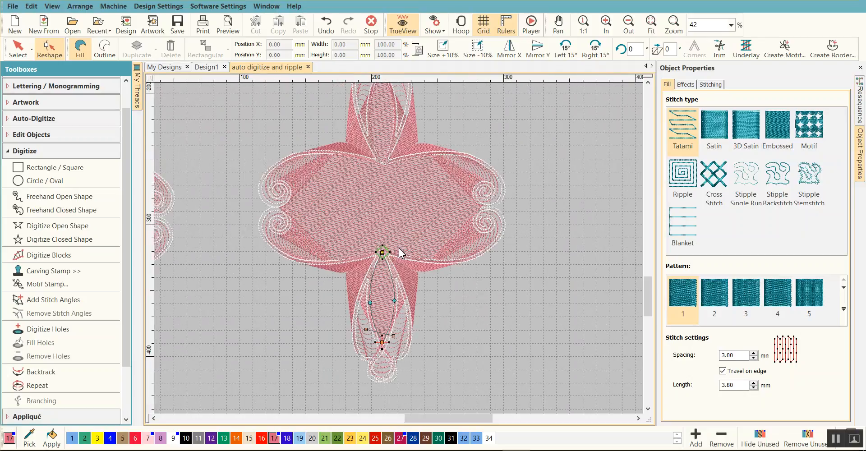
Recolour the last six fill objects in the stitching sequence, covering the central and petal openings, with pale pink thread 7
left_click(861, 115)
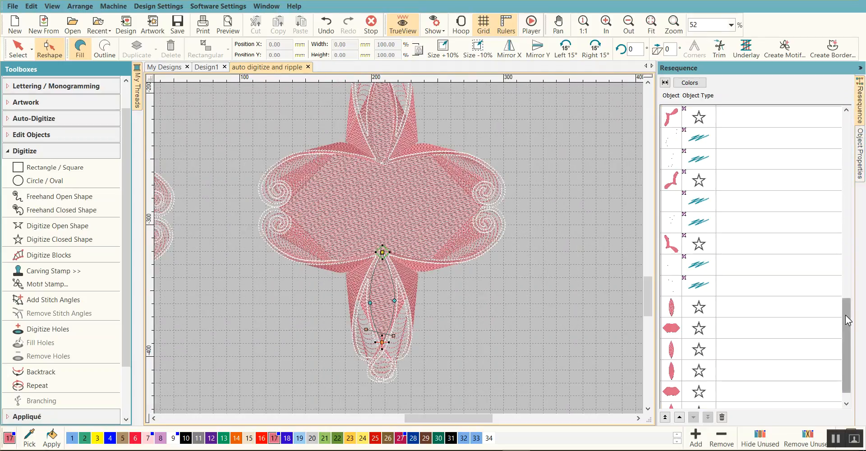
left_click_drag(846, 313, 848, 356)
left_click(671, 301)
left_click_drag(672, 305, 673, 288)
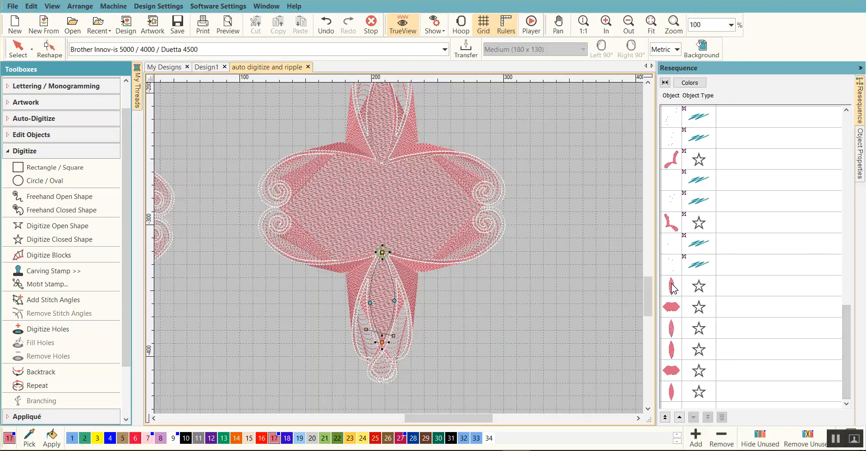
left_click(674, 288)
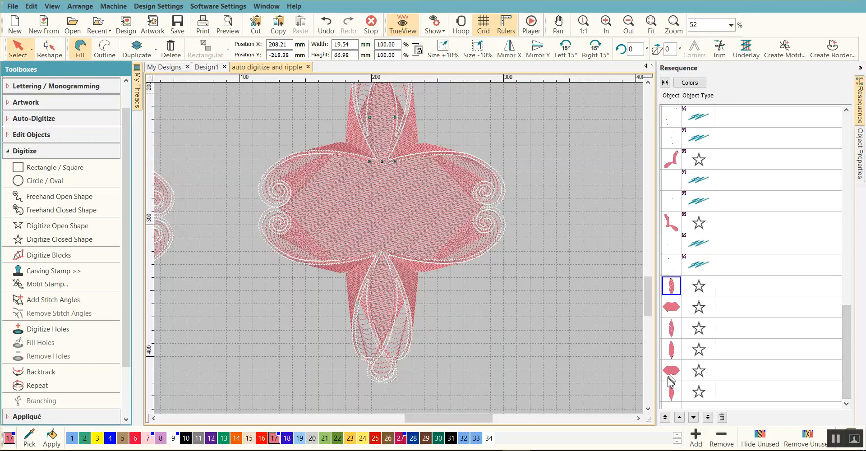
left_click(671, 396, "shift")
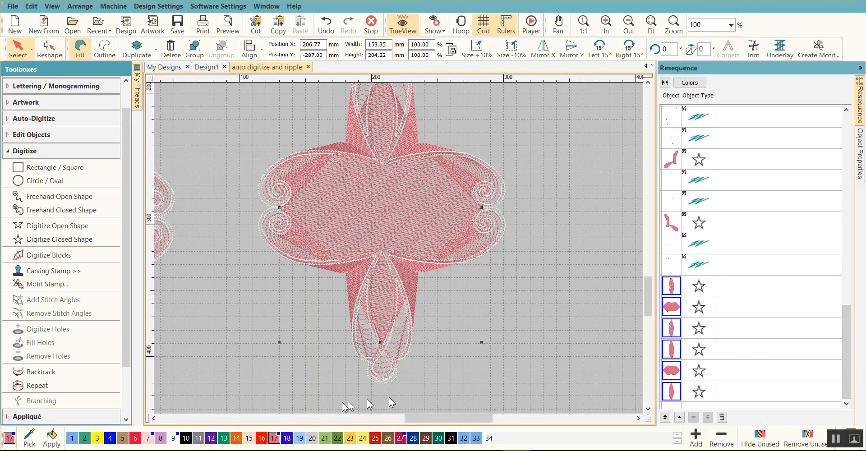
left_click(671, 288)
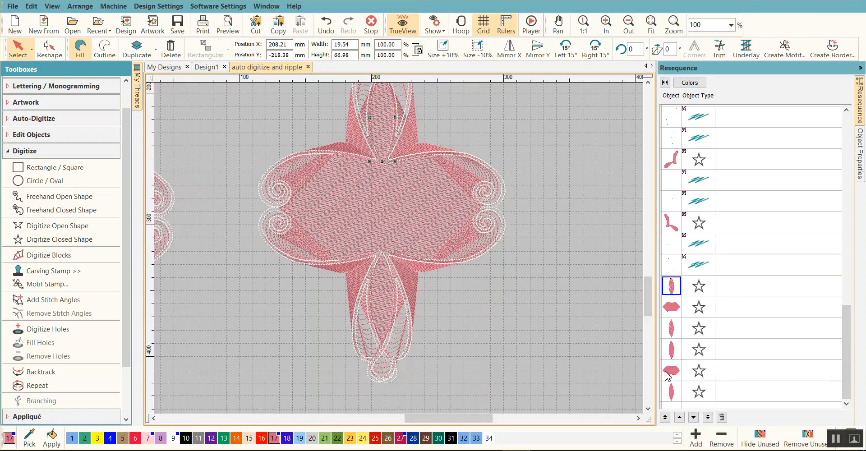
left_click(671, 394, "shift")
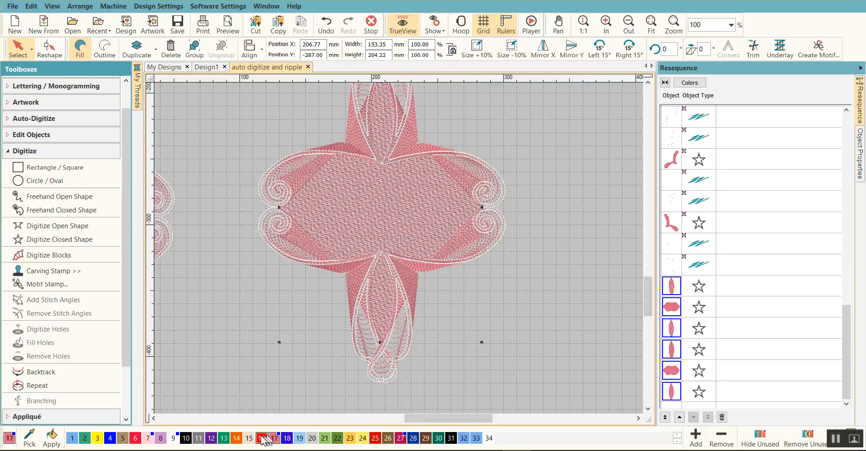
left_click(149, 439)
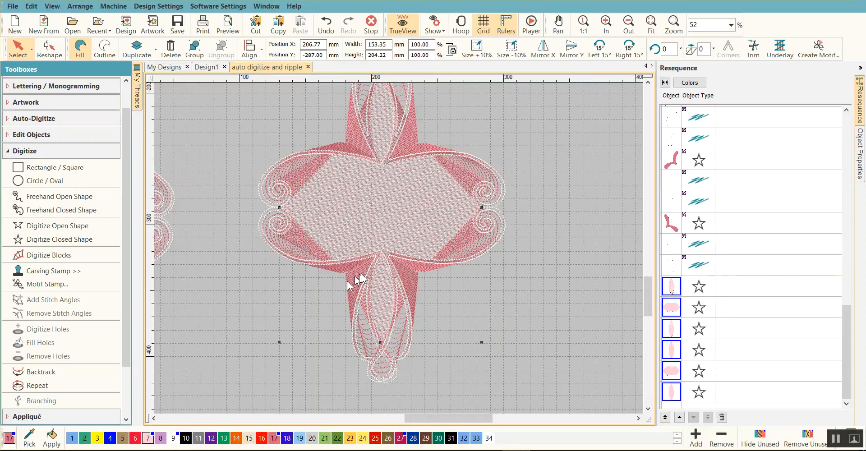
scroll(401, 231, "up", 4)
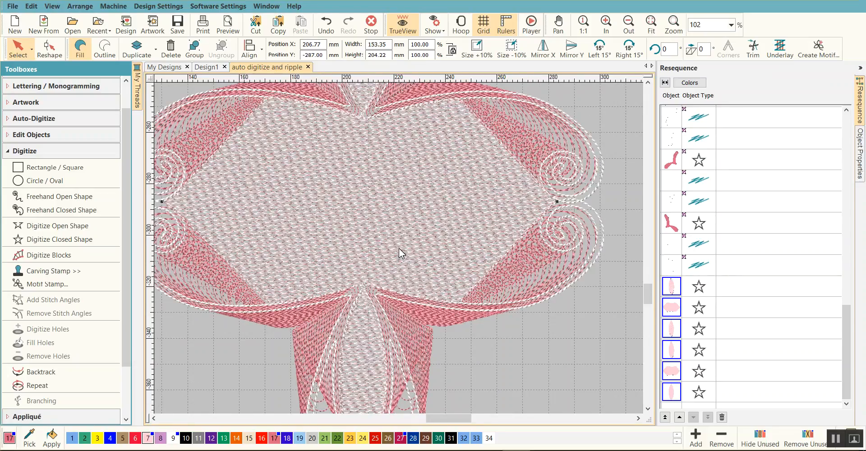
scroll(399, 249, "down", 4)
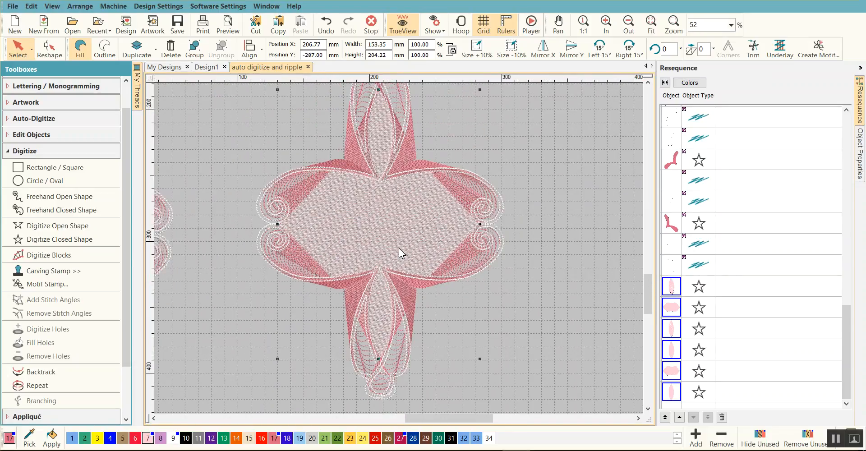
Add a lettering object containing the first name over the centre of the medallion
scroll(399, 248, "down", 1)
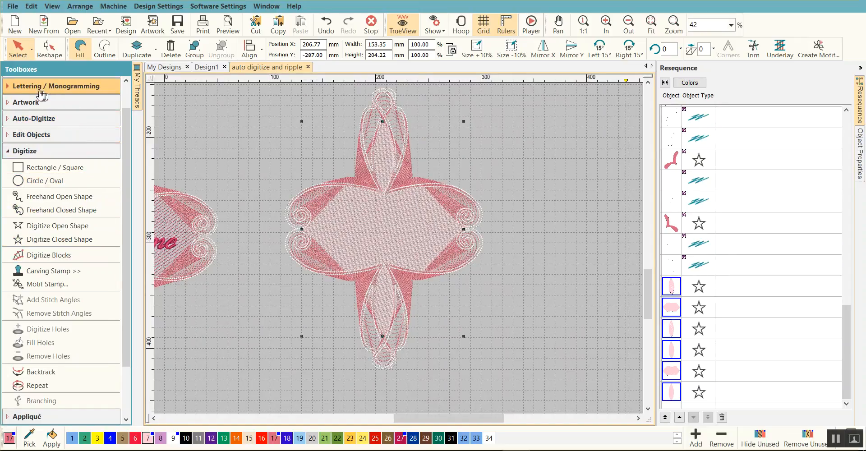
left_click(9, 87)
left_click(18, 134)
left_click(700, 110)
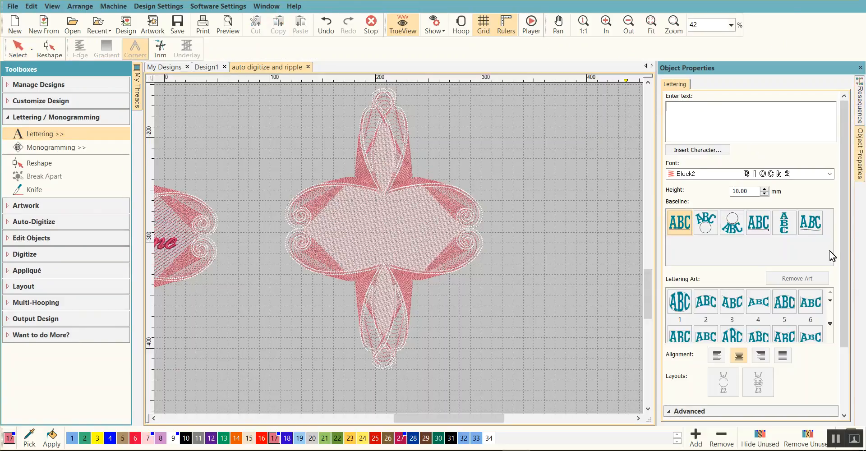
type("Lucienne")
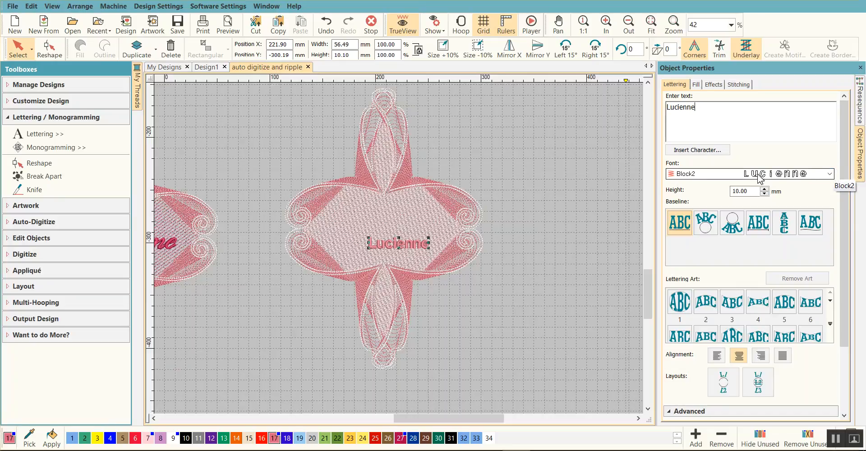
Change the name lettering's font to Chancery
left_click(829, 175)
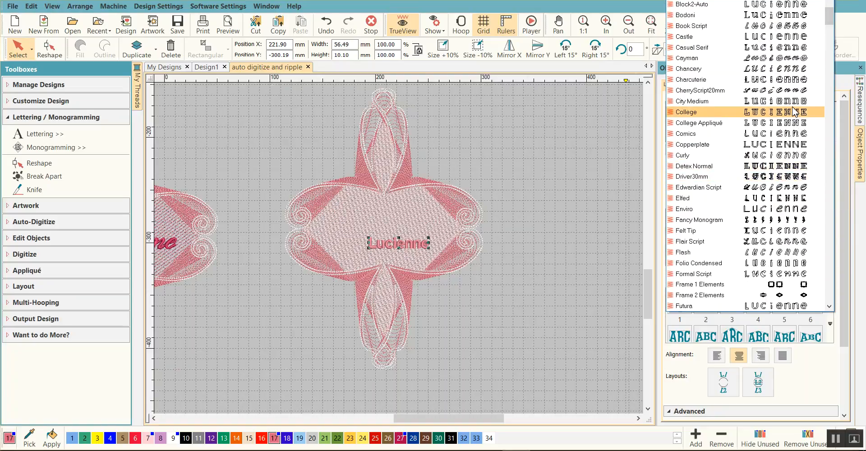
left_click(771, 51)
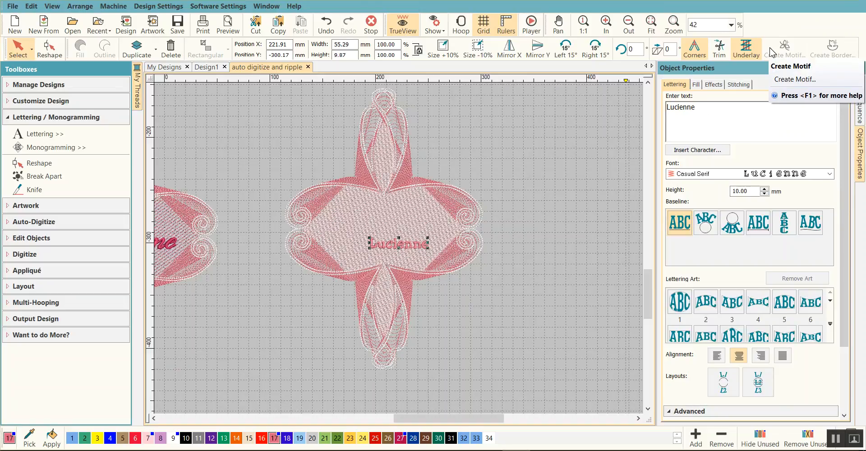
key("Down")
key("Down")
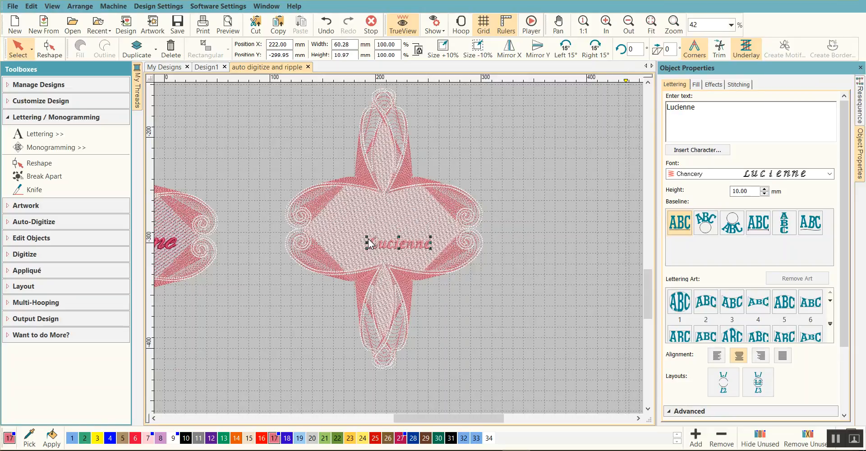
Enlarge the lettering to about 98 mm wide across the central fill and recolour it with deep pink thread 27
left_click_drag(368, 239, 327, 216)
left_click_drag(386, 242, 389, 233)
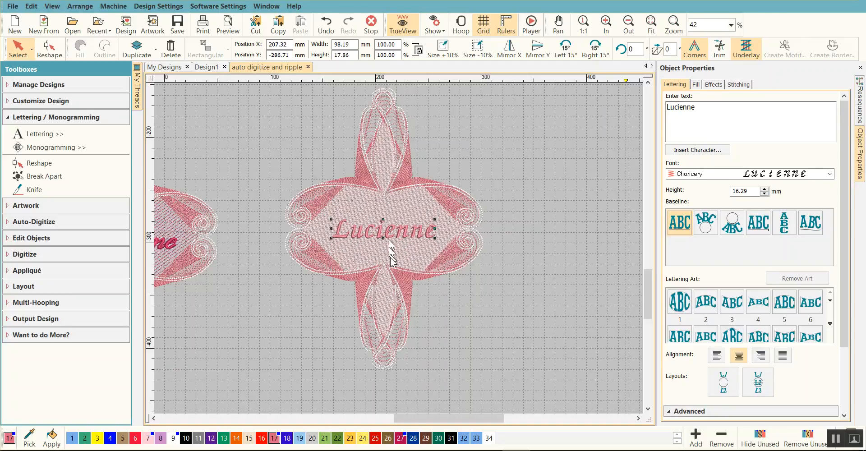
left_click(401, 438)
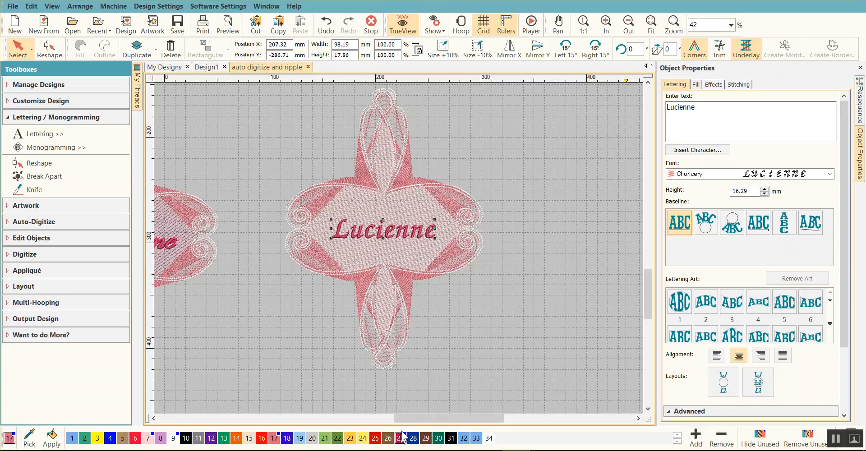
left_click(533, 263)
Compare the fill stitching, colours and lettering of the two medallions at close range and as a whole
scroll(382, 245, "down", 3)
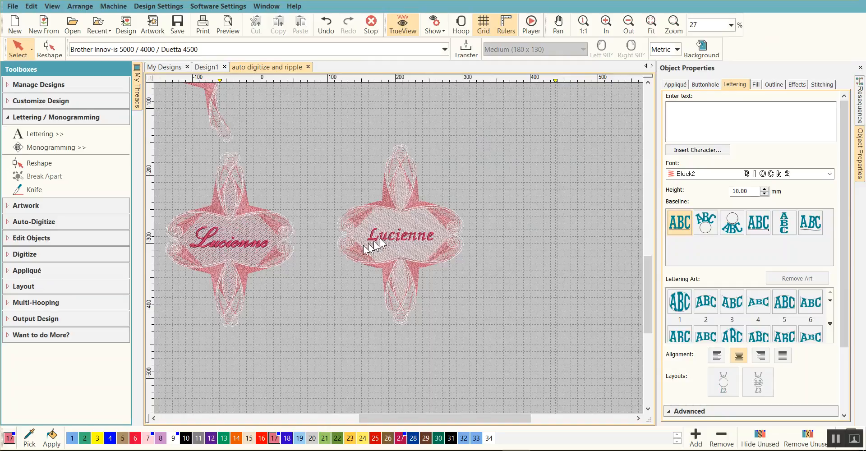
scroll(398, 248, "up", 3)
scroll(398, 249, "up", 2)
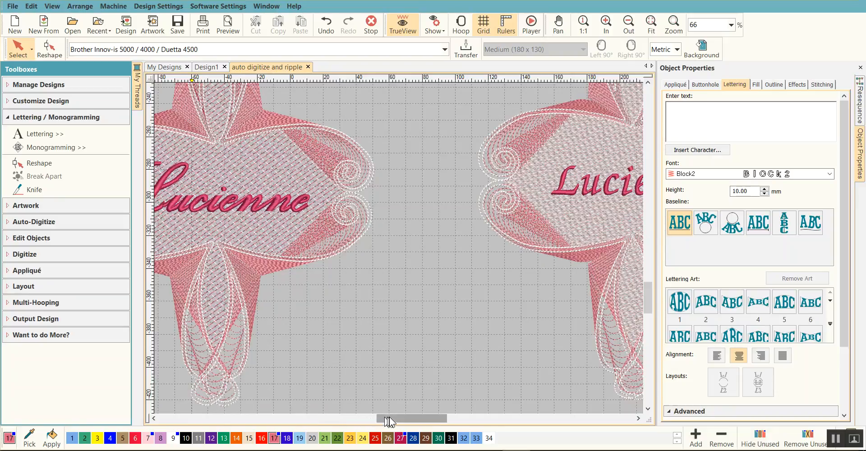
left_click_drag(390, 417, 399, 418)
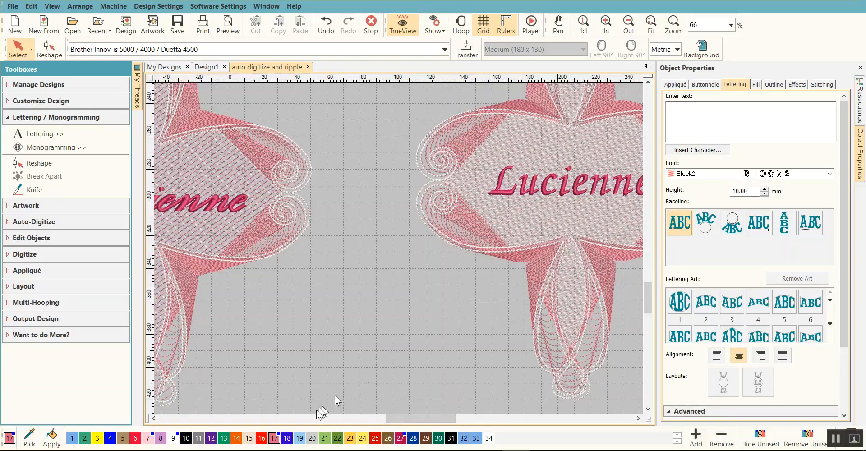
left_click_drag(392, 417, 384, 419)
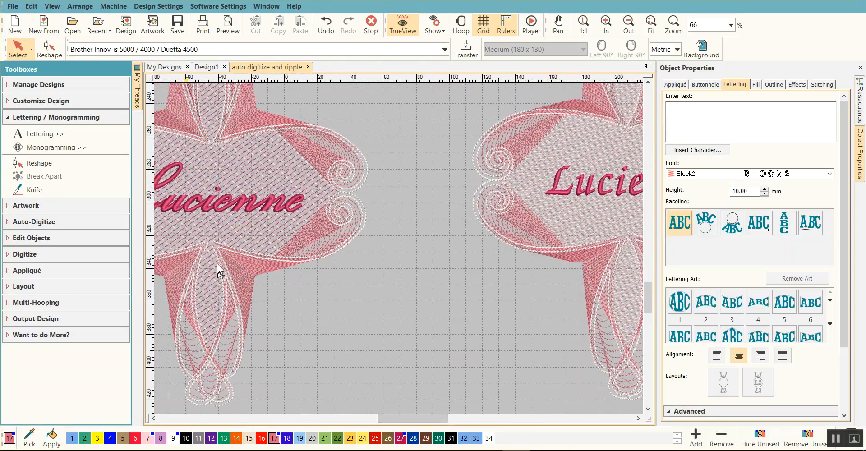
scroll(216, 262, "up", 2)
scroll(401, 248, "down", 4)
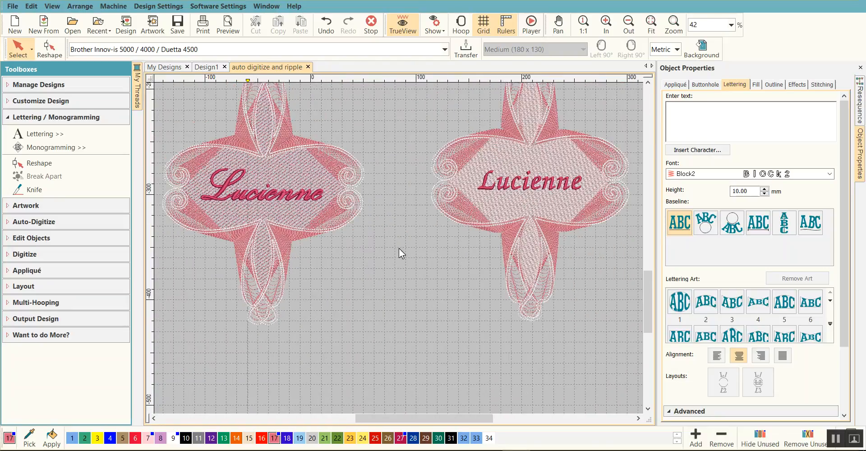
scroll(435, 250, "down", 1)
scroll(478, 199, "down", 1)
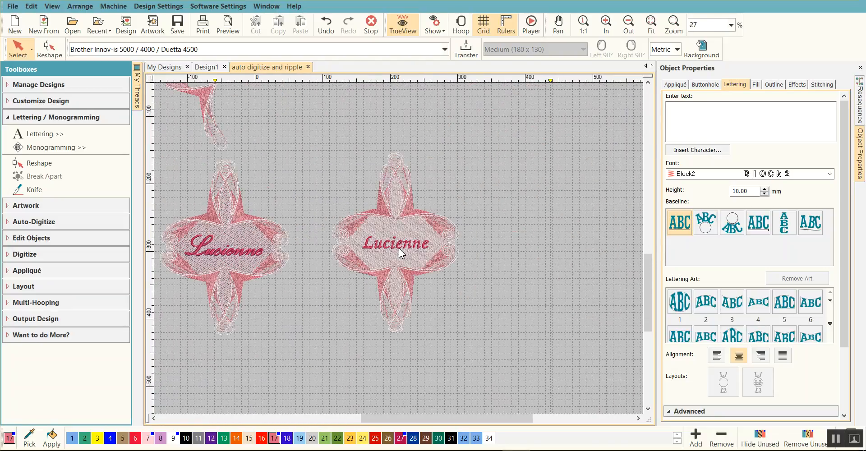